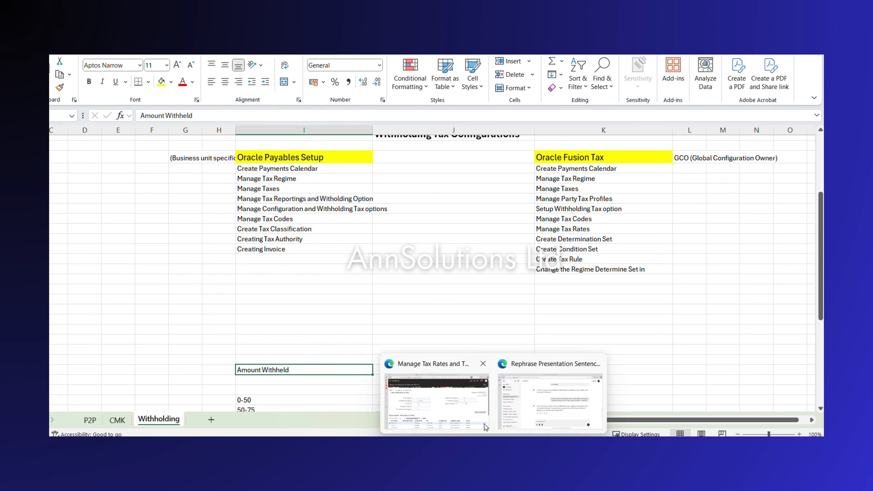
- Switch to the Oracle Fusion browser window and open the Transaction Tax functional area in Setup and Maintenance
click(449, 399)
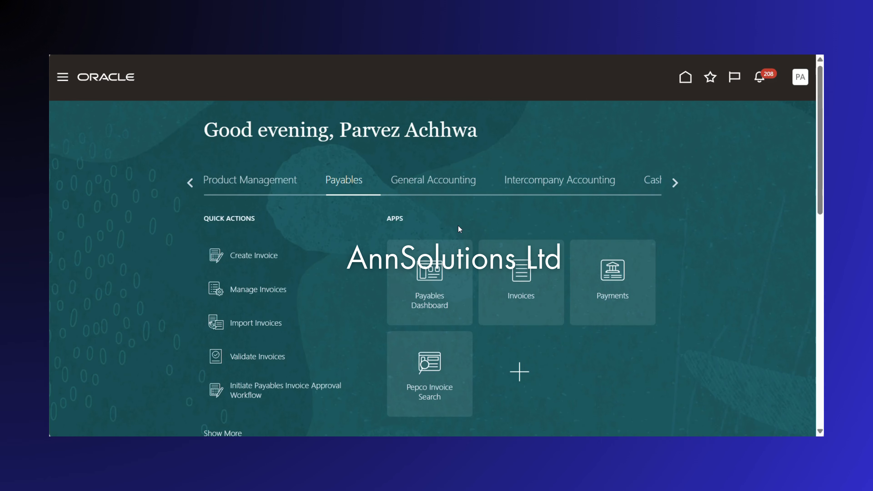
click(799, 79)
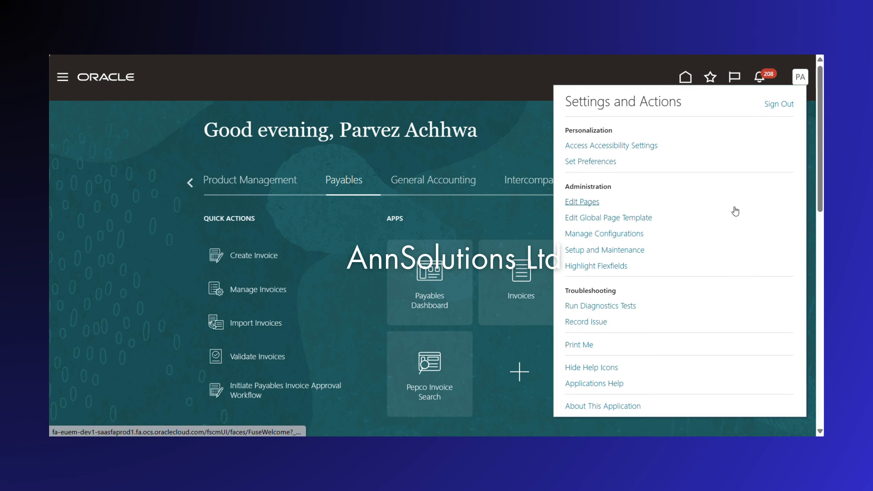
click(603, 254)
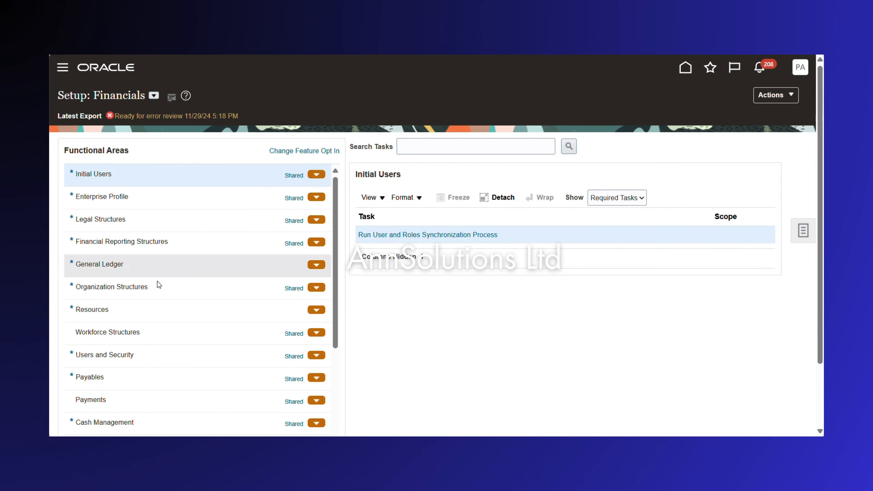
scroll(142, 404, down, 3)
click(149, 377)
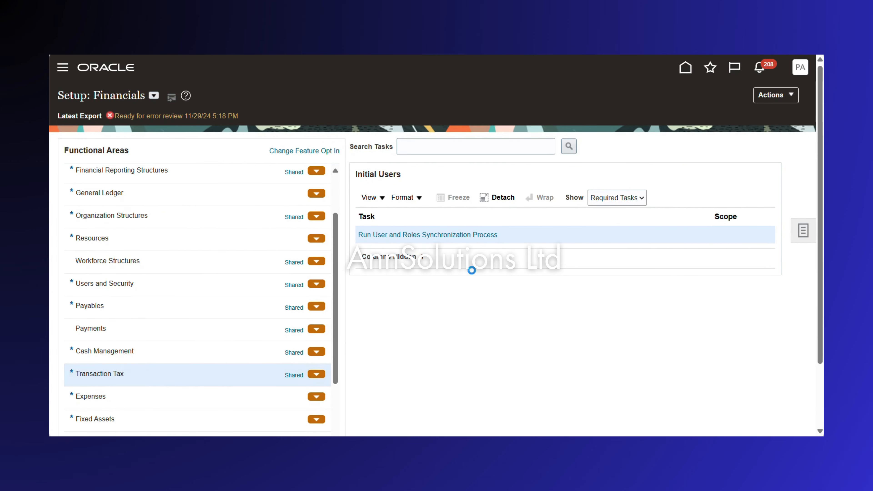
- Search the setup tasks for "manage tax code" and open the Manage Tax Codes task
click(413, 146)
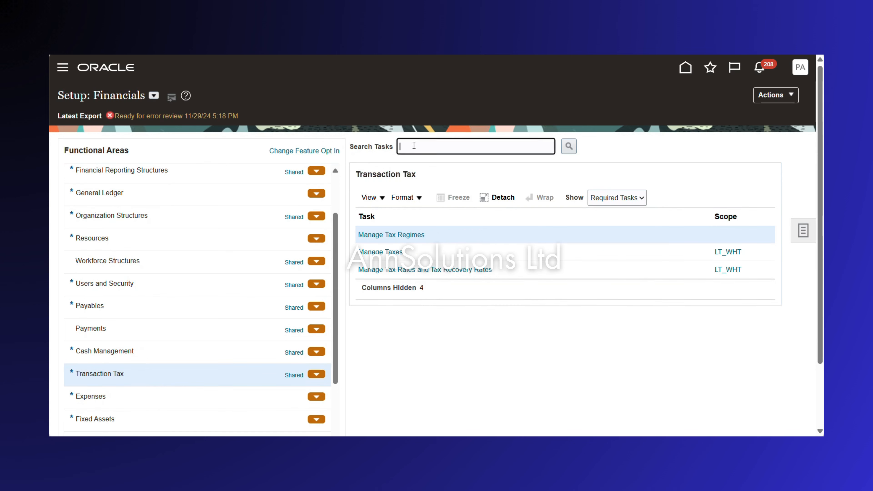
text(manage tax code)
key(Return)
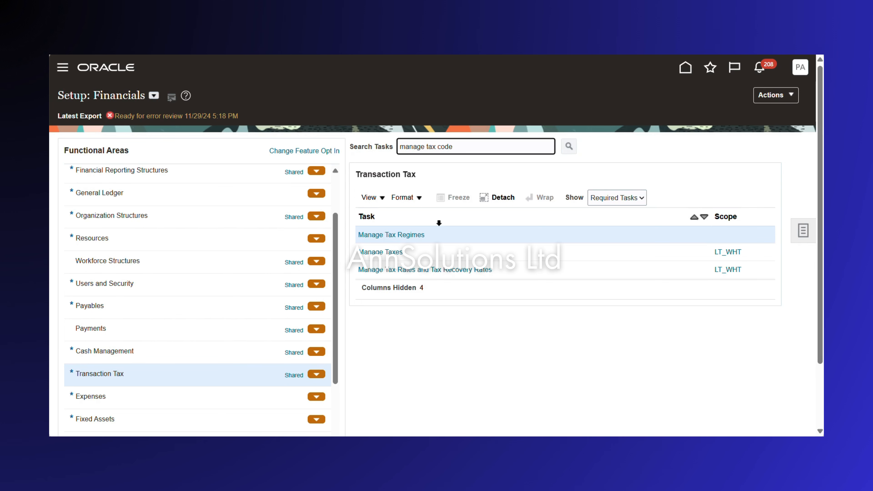
click(397, 234)
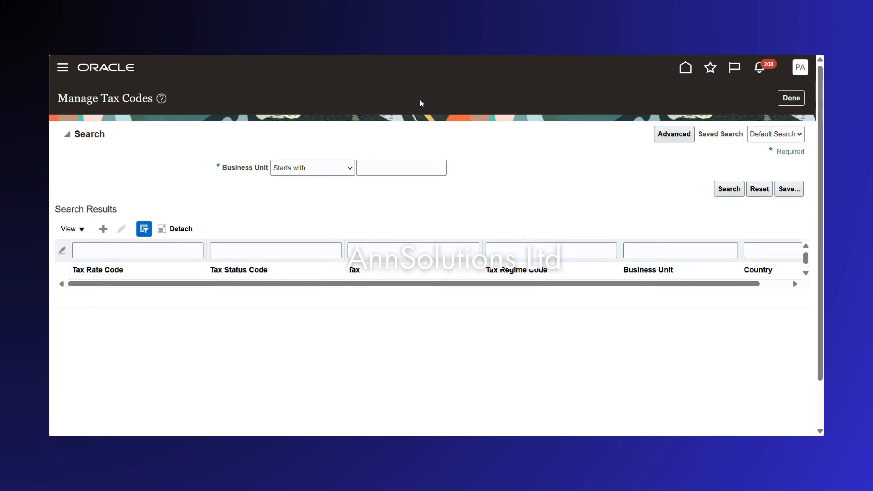
- Search the tax codes for business units starting with "Pepco Lit"
click(376, 171)
text(Pepco)
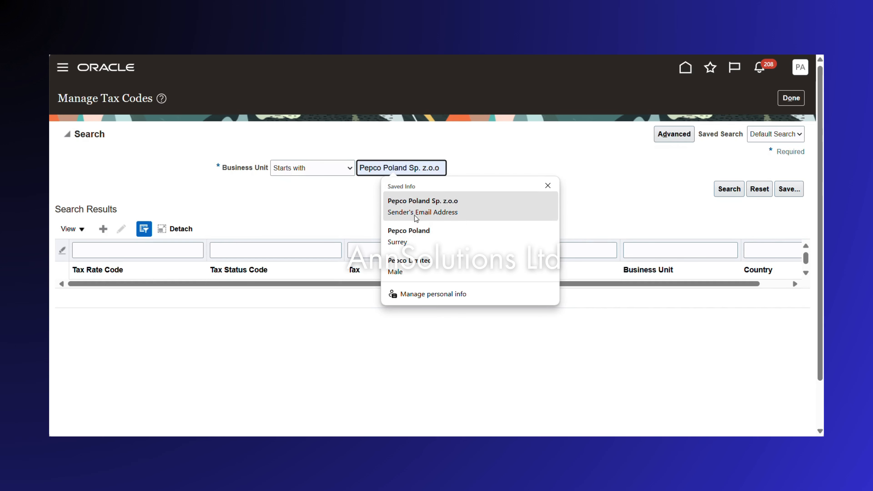
text( Lit)
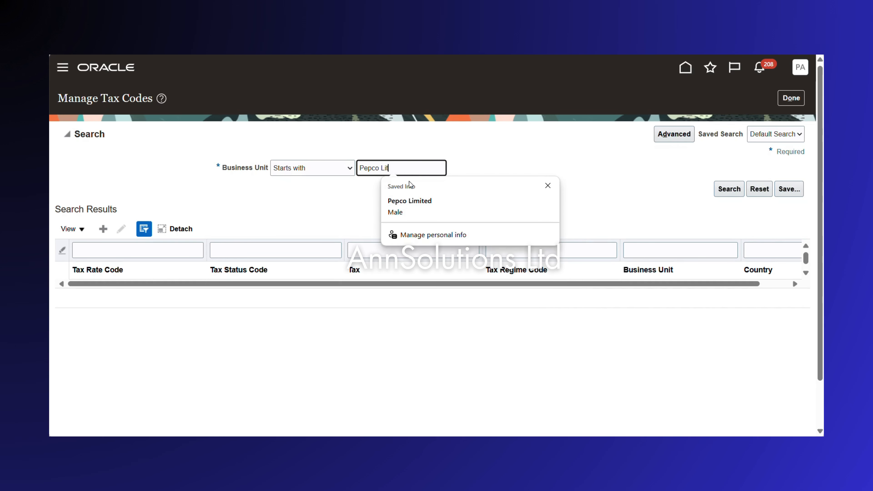
key(Return)
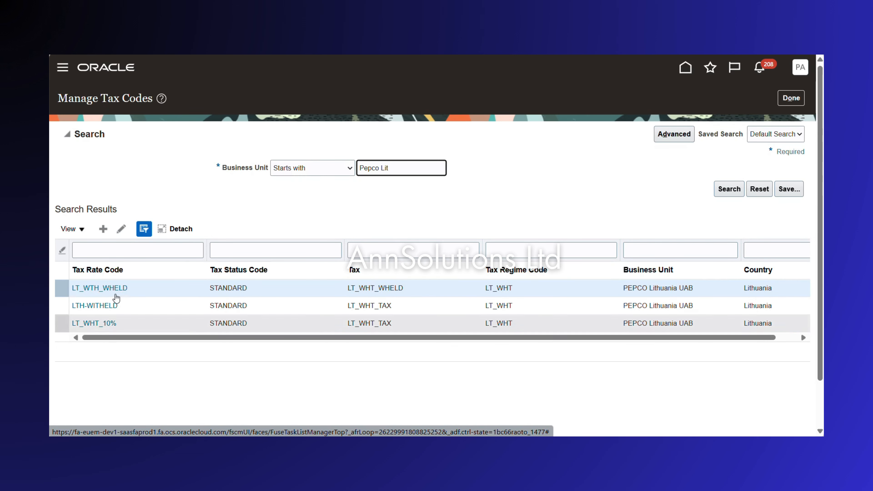
- Open the LT_WTH_WHELD tax code, examine its rate type, rate periods and rate schedules, and return to the tax code list
click(113, 290)
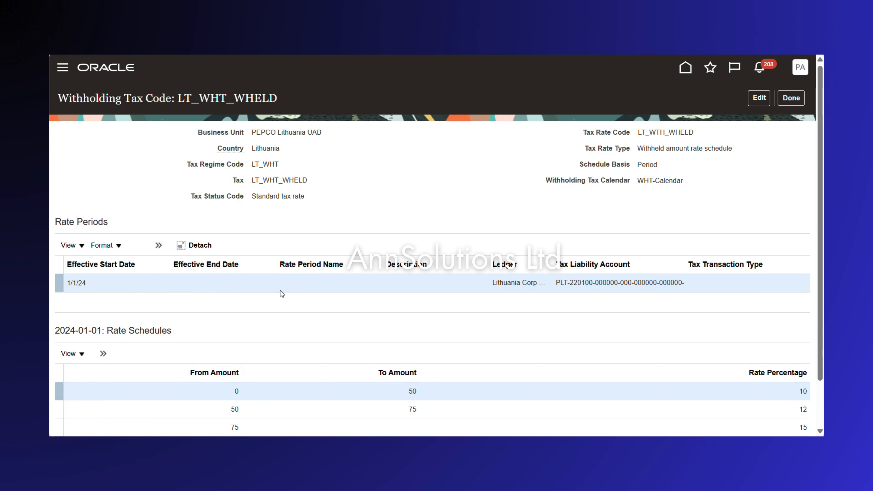
scroll(280, 293, down, 2)
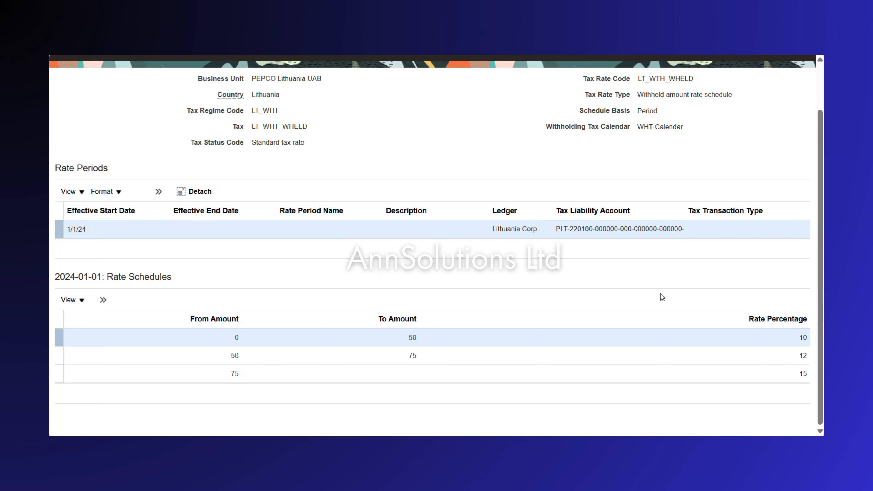
scroll(662, 297, up, 3)
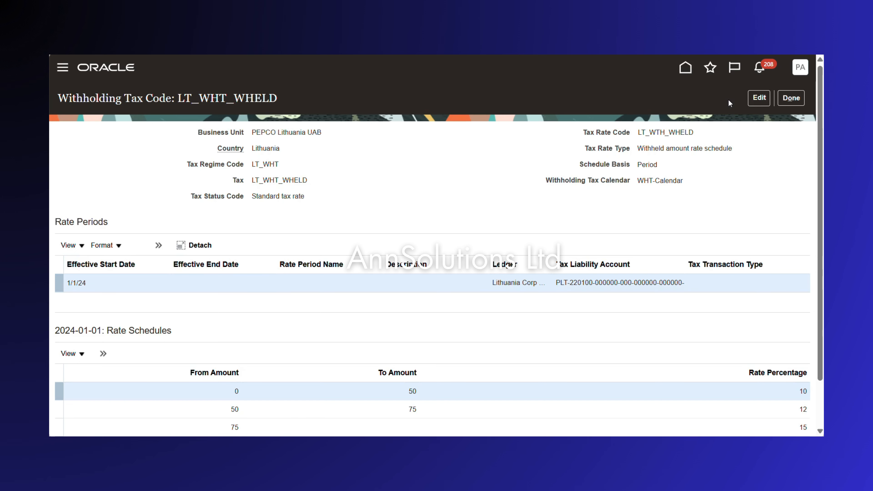
scroll(368, 245, down, 2)
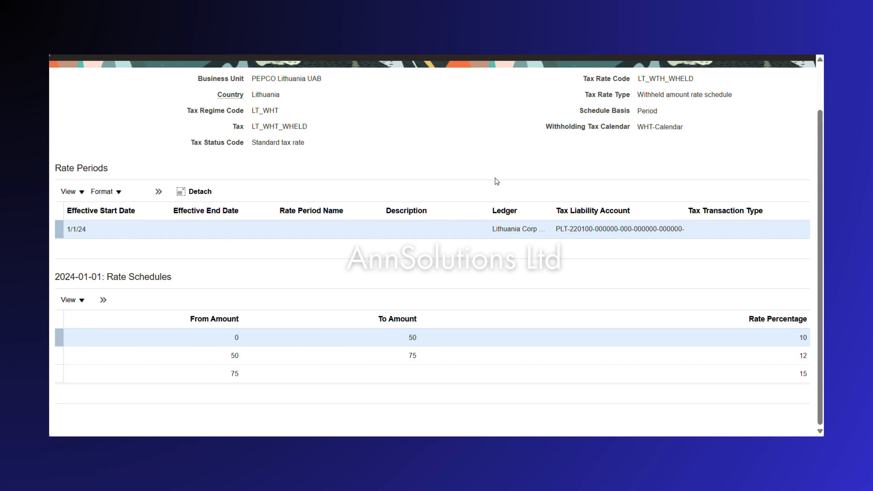
scroll(494, 179, up, 2)
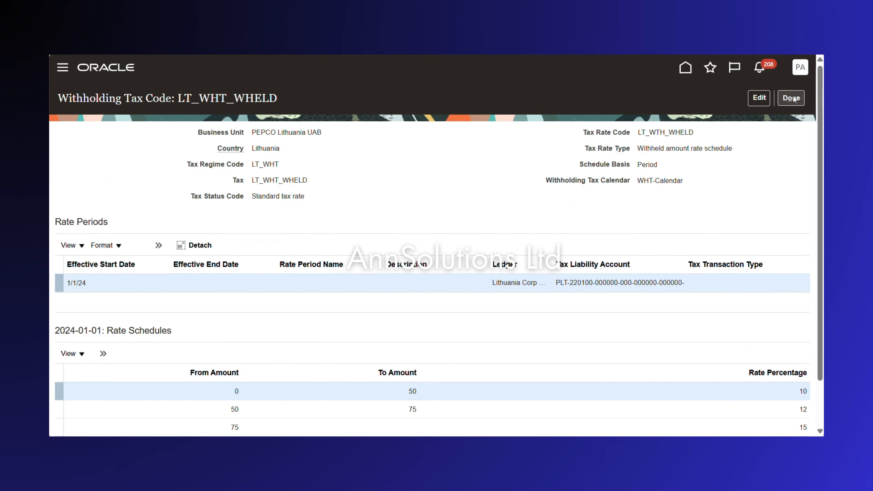
click(789, 98)
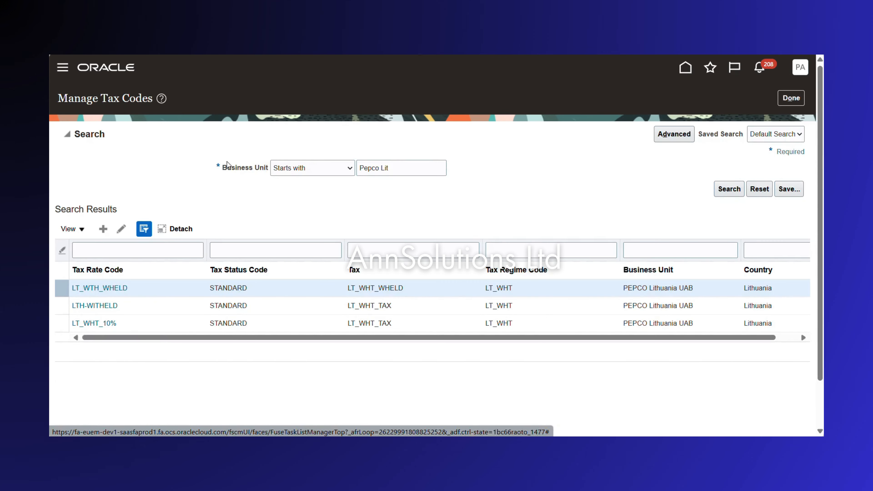
- Switch to the Manage Invoices browser page, leave its search results and start creating a new invoice
mouse_move(51, 241)
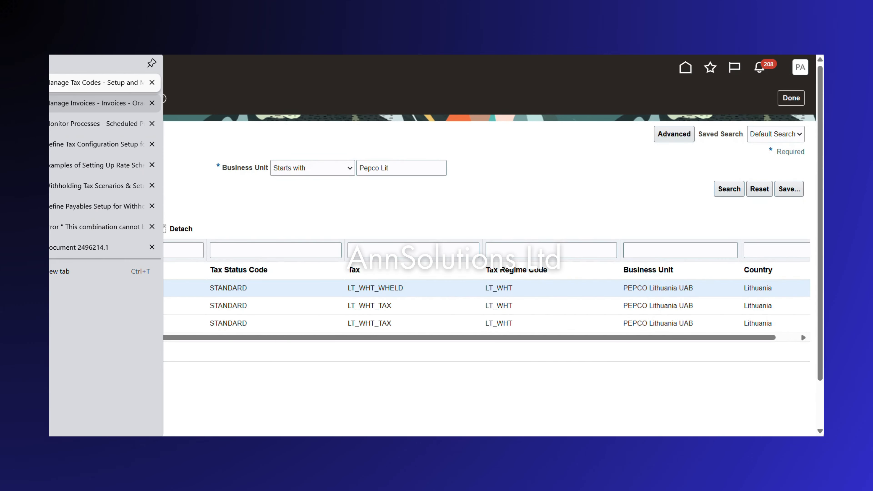
click(60, 104)
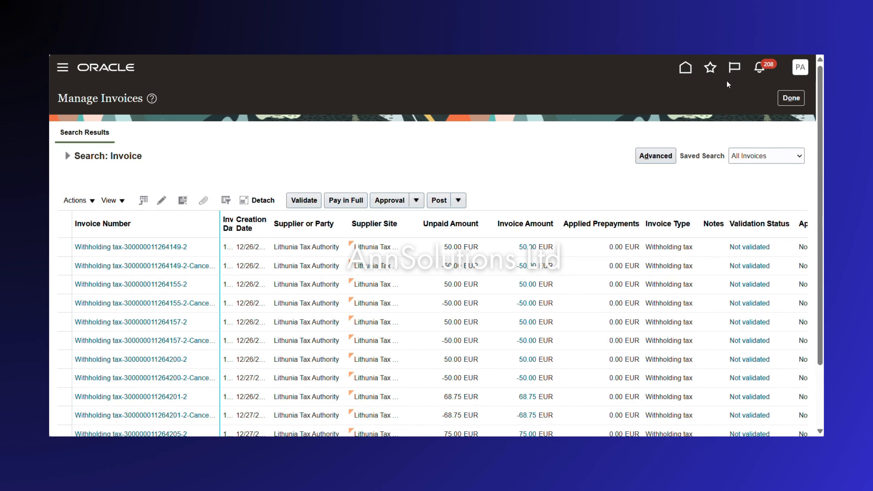
click(790, 98)
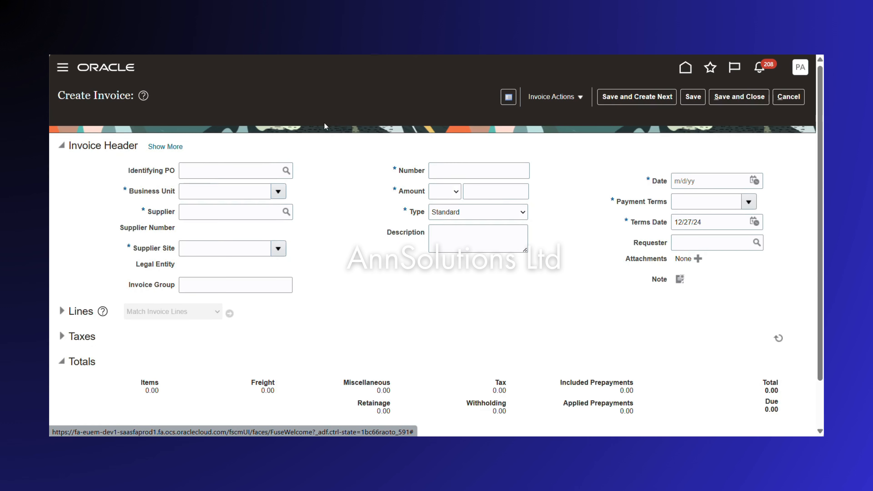
- Set the new invoice's business unit to PEPCO Lithuania UAB
click(193, 195)
text(Pepco Lithunia)
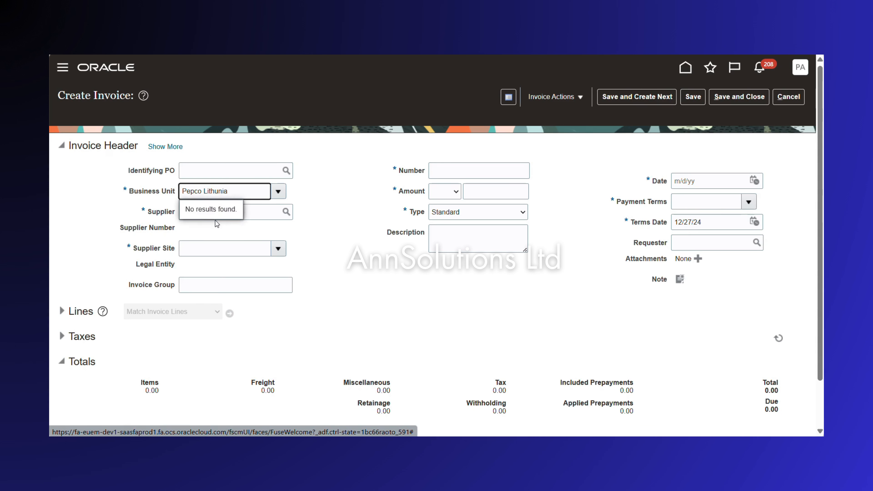
click(251, 190)
key(BackSpace)
key(BackSpace)
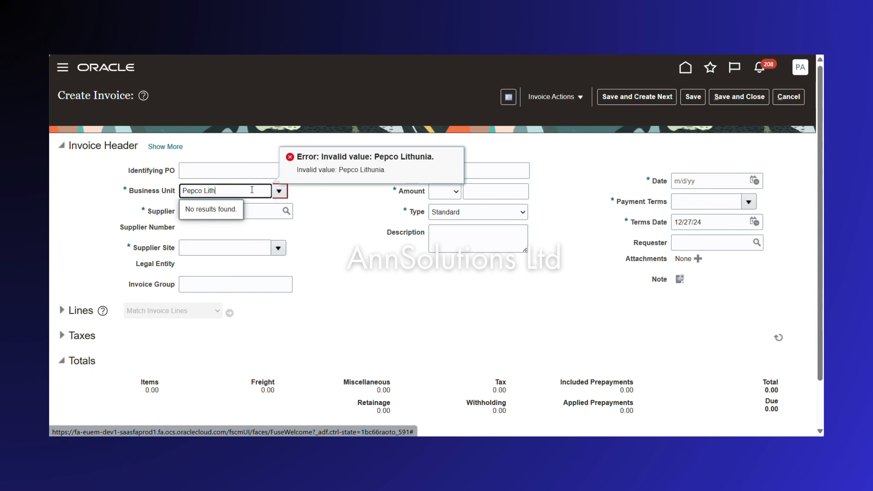
click(221, 207)
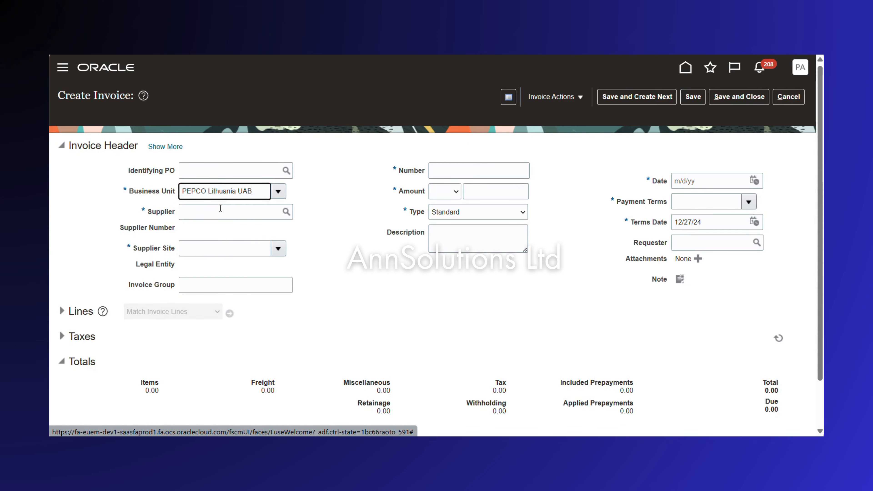
- Set the invoice supplier to ABC Consulting - Lithunia with supplier site Lithunia-CityCenter
click(220, 208)
text(A)
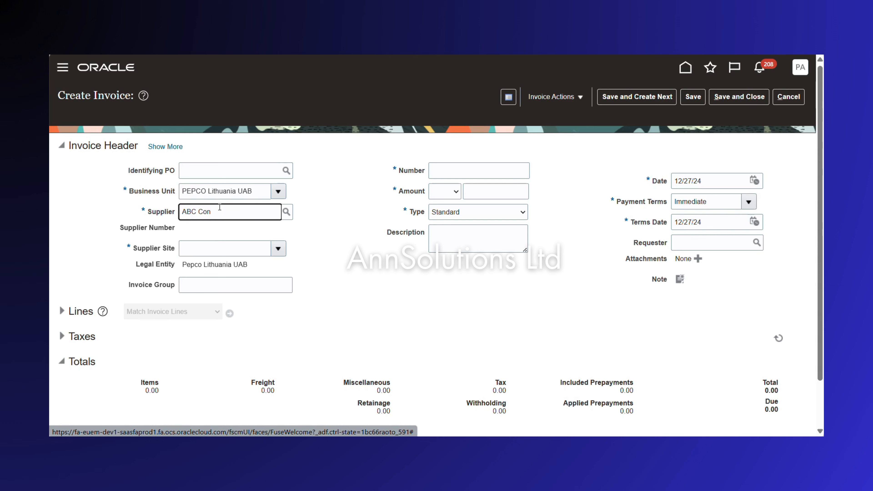
text(BC Con)
click(233, 248)
- Enter INV122004-005 as the invoice number and set the invoice amount to 500 EUR
click(462, 173)
text(INV122004-005)
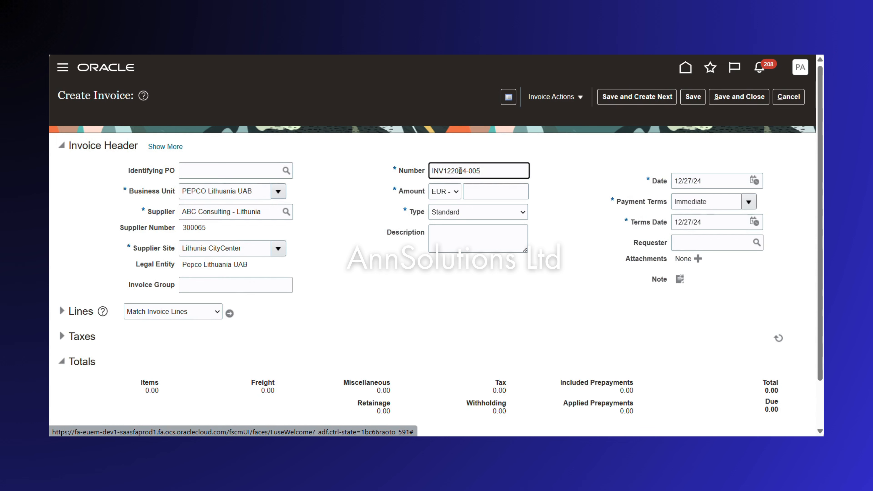
key(Tab)
key(Tab)
text(500)
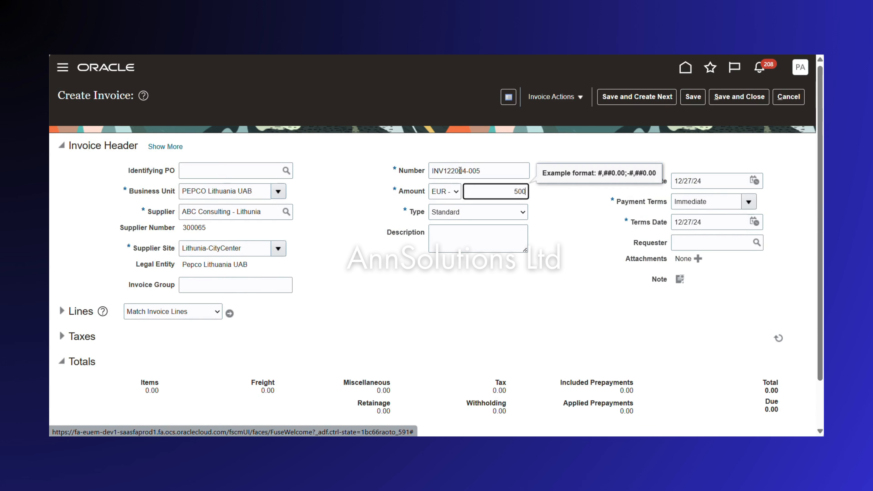
key(Tab)
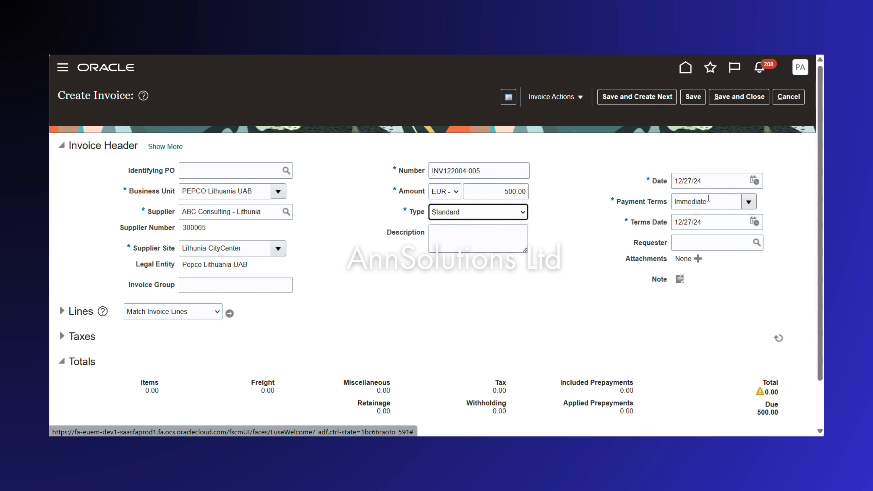
- Fill in the invoice description with "This is first invoice"
click(454, 235)
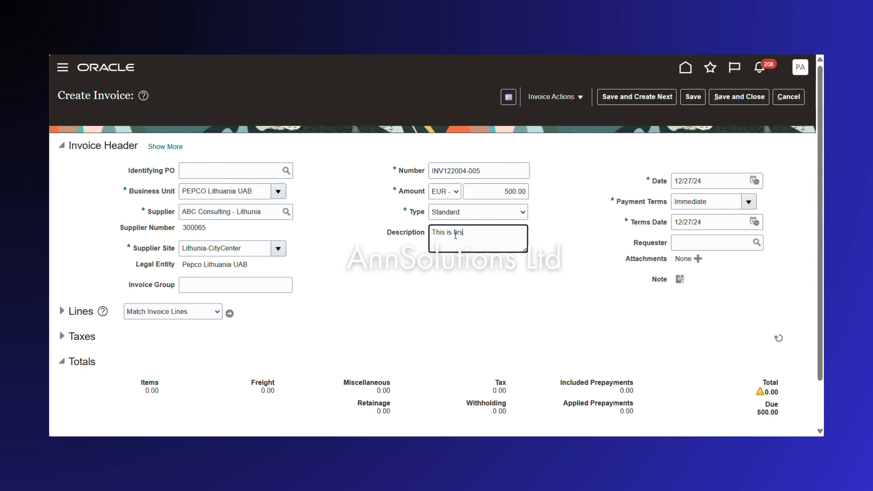
text(This is first invoice)
key(Tab)
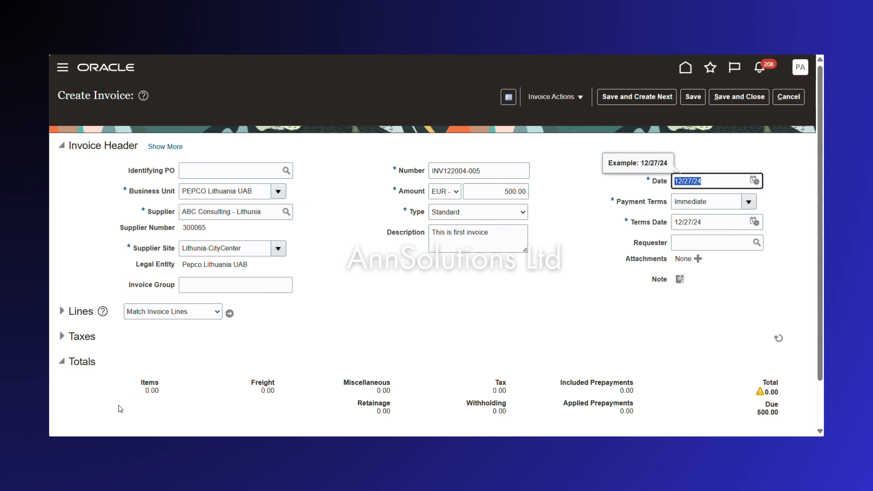
- Expand the invoice lines and set the amount of item line 1 to 500
click(62, 311)
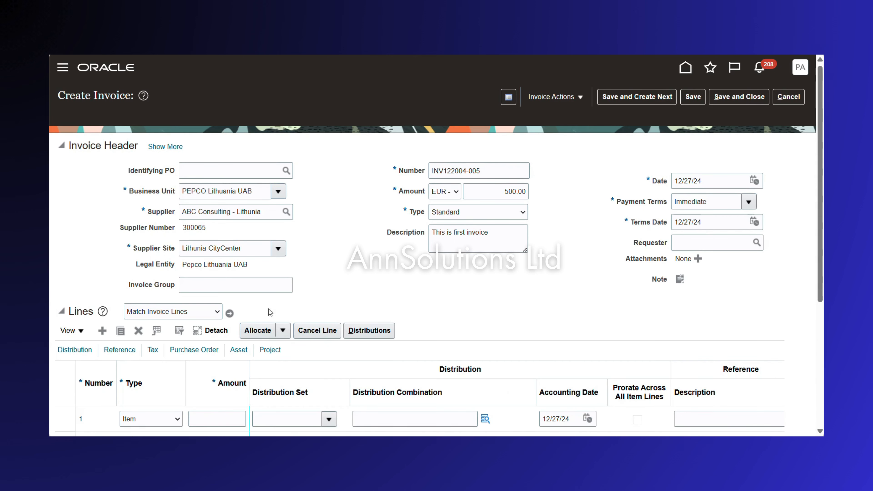
click(223, 419)
click(279, 424)
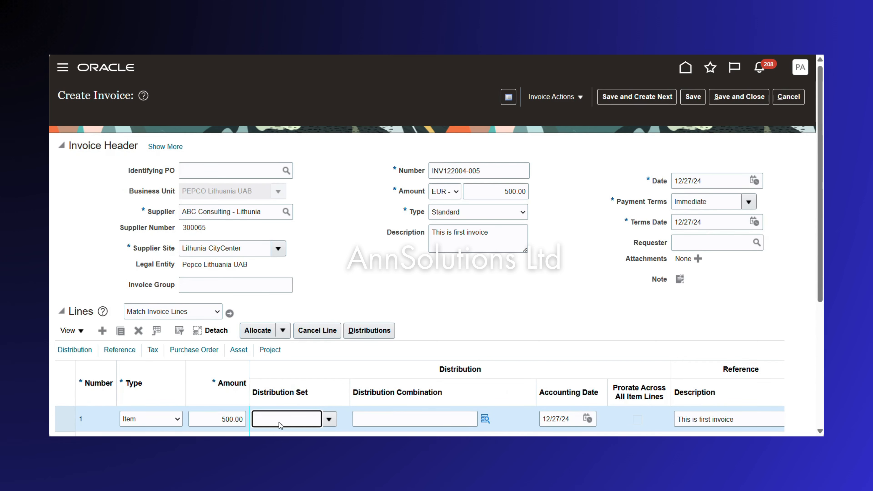
- In line 1's distribution combination, set Entity to PLT, Account to 010101, Cost Center to 000000 and Inter Company to 000
click(485, 419)
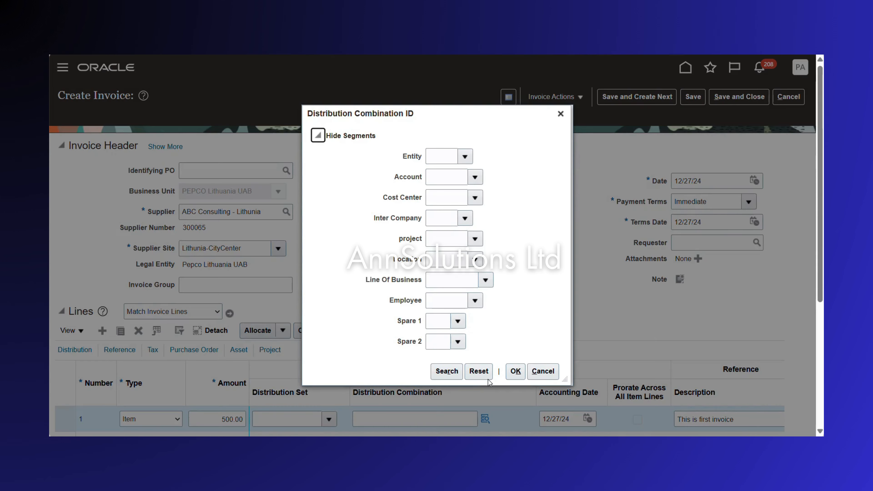
click(464, 155)
click(473, 176)
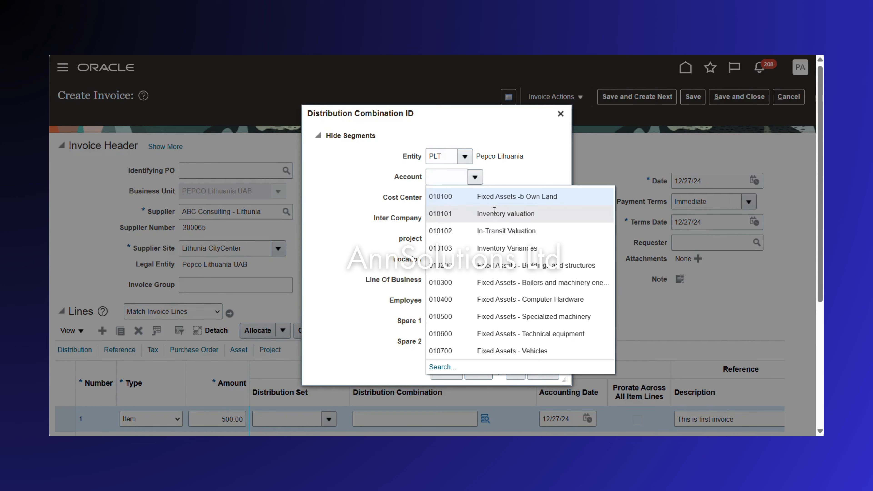
click(493, 211)
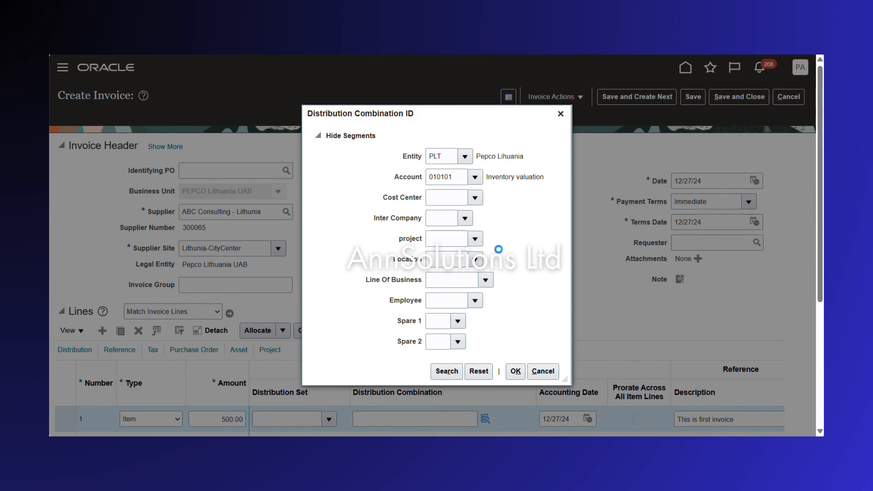
click(475, 197)
click(470, 217)
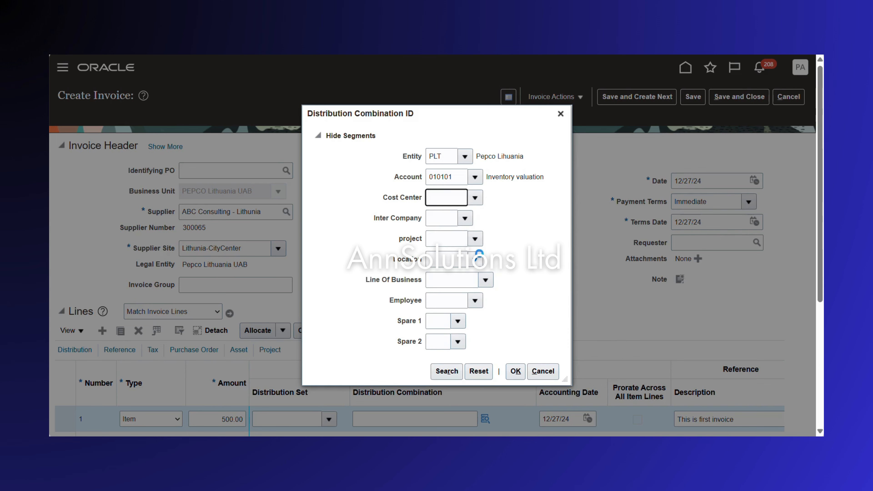
click(465, 218)
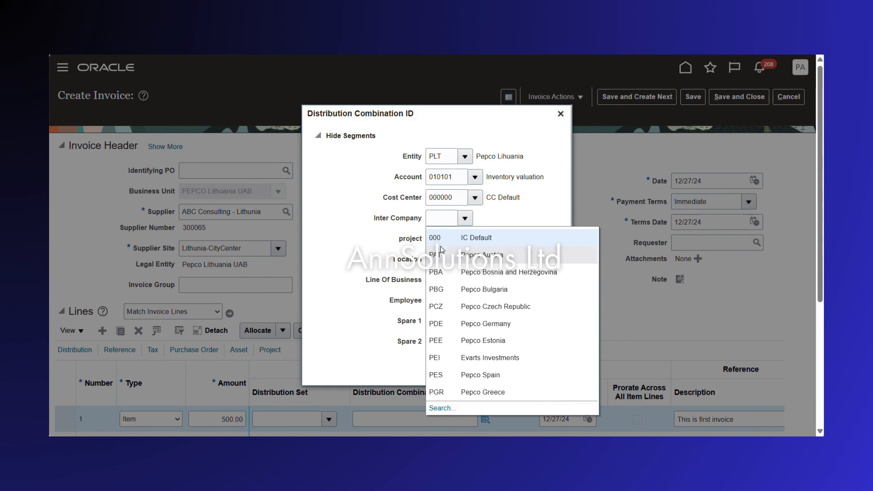
click(443, 237)
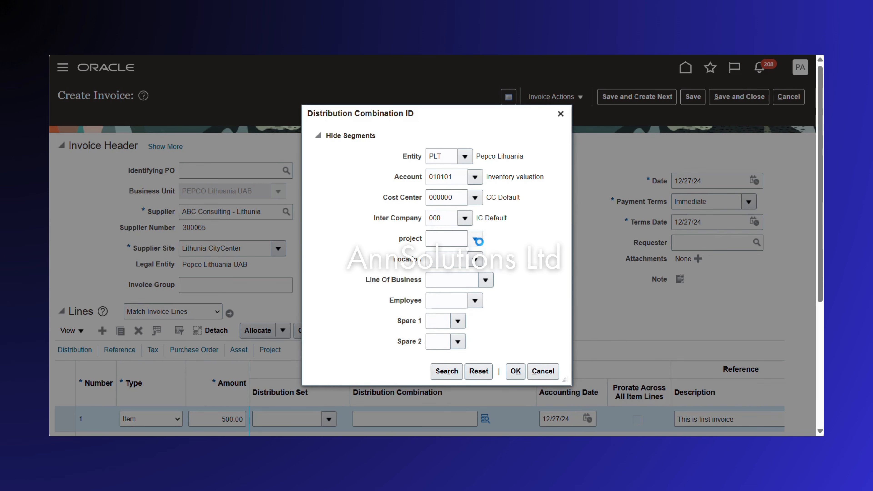
- Set the distribution's project segment to 000000, Location to 000000 and Line Of Business to 00000000
click(474, 238)
click(455, 261)
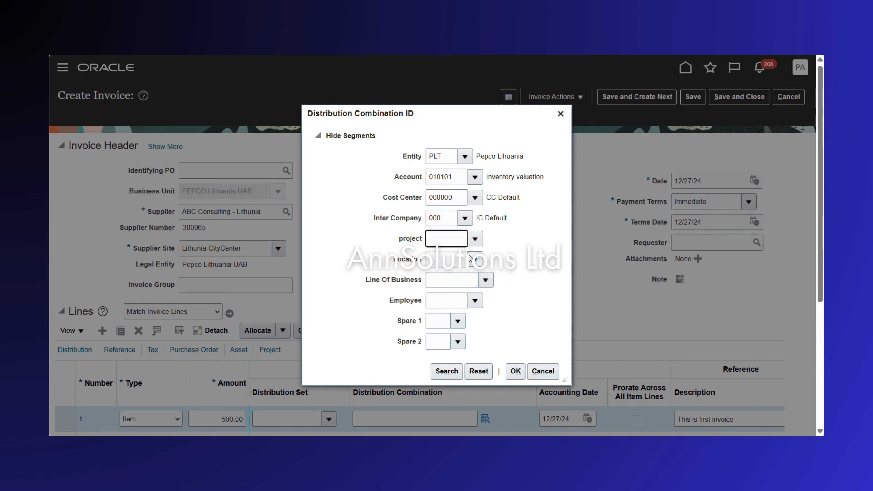
click(476, 259)
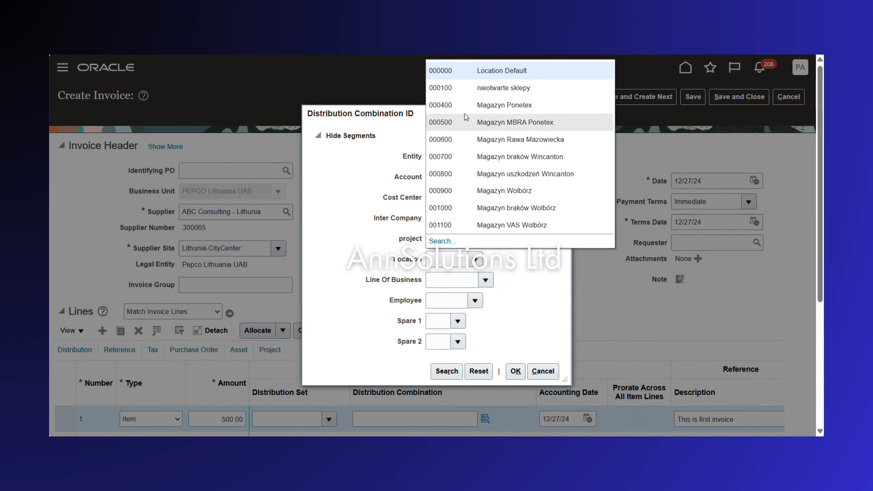
click(481, 71)
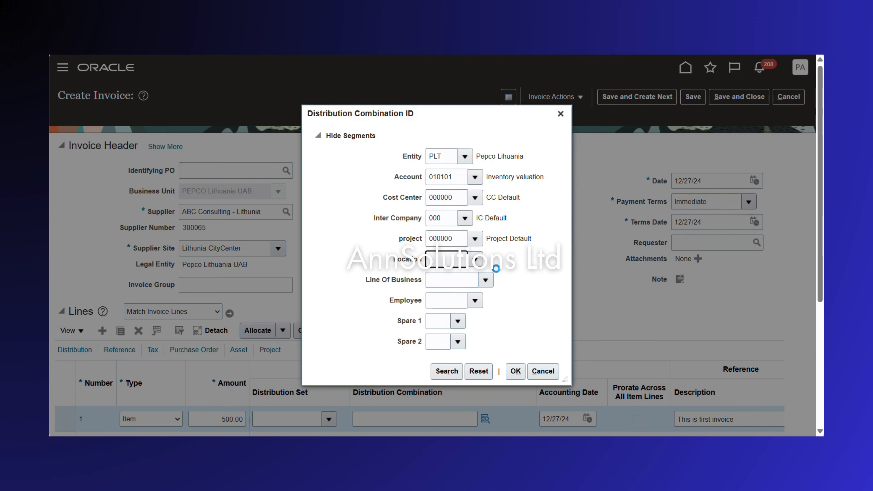
click(484, 284)
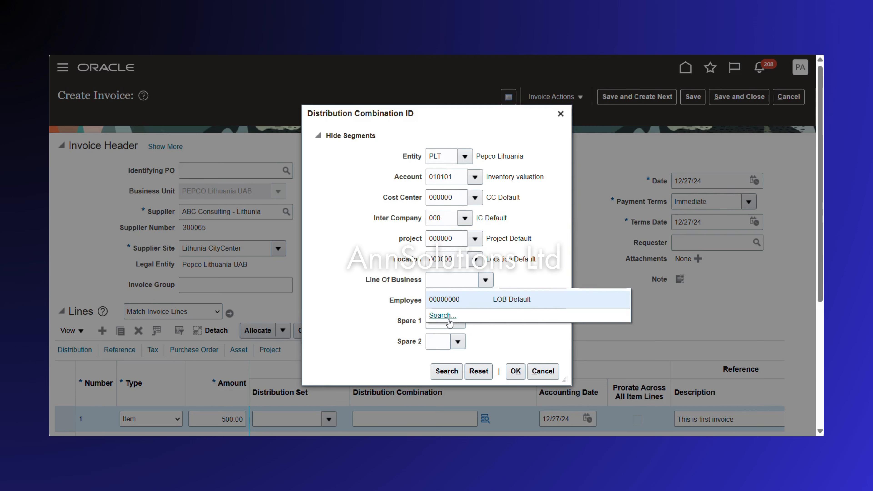
click(478, 304)
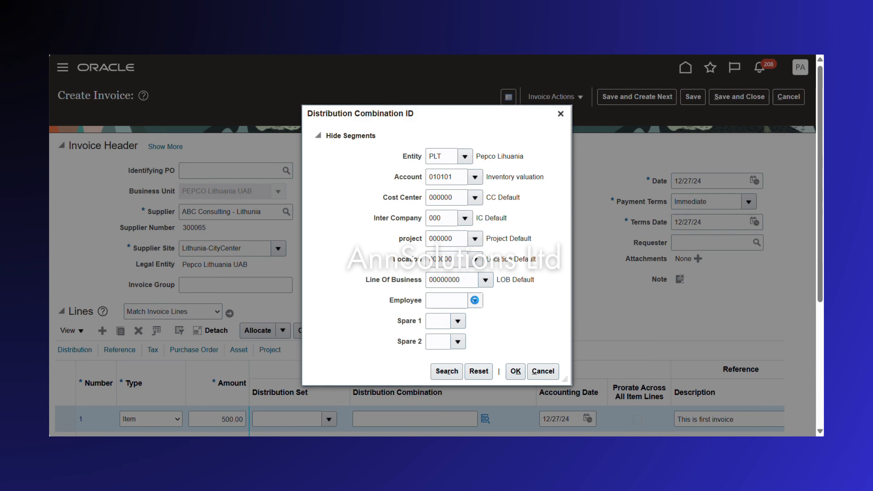
- Set Employee to 000000, Spare 1 to 0 and Spare 2 to 0, and apply the distribution combination to the line
click(474, 300)
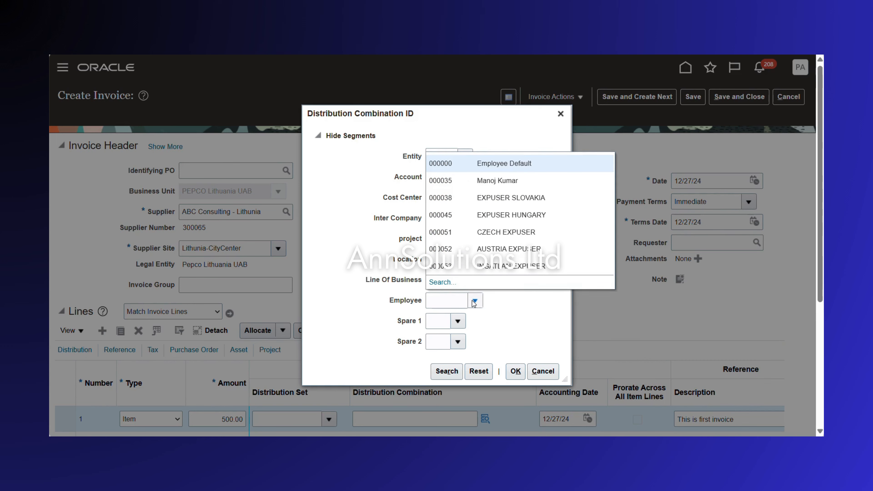
click(474, 164)
click(458, 320)
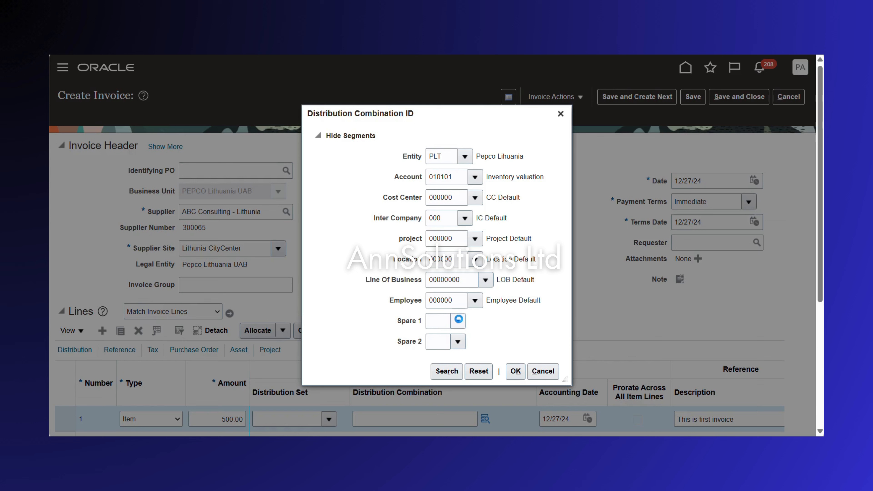
click(448, 345)
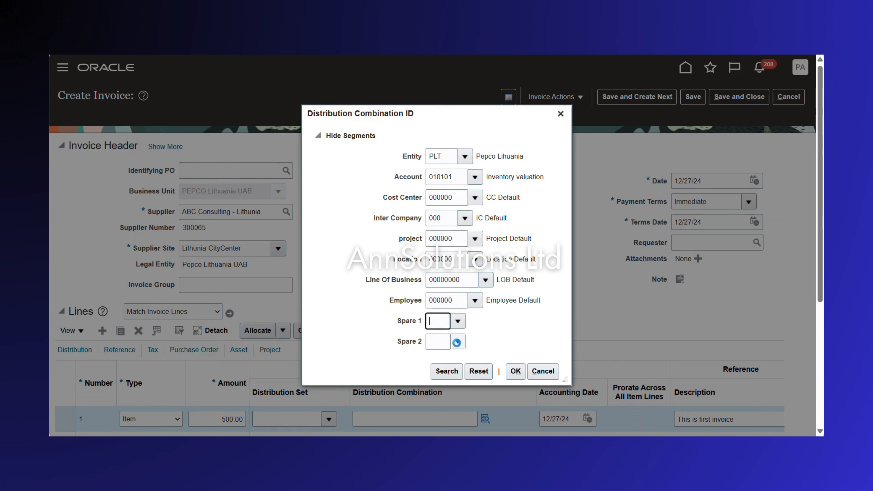
click(458, 342)
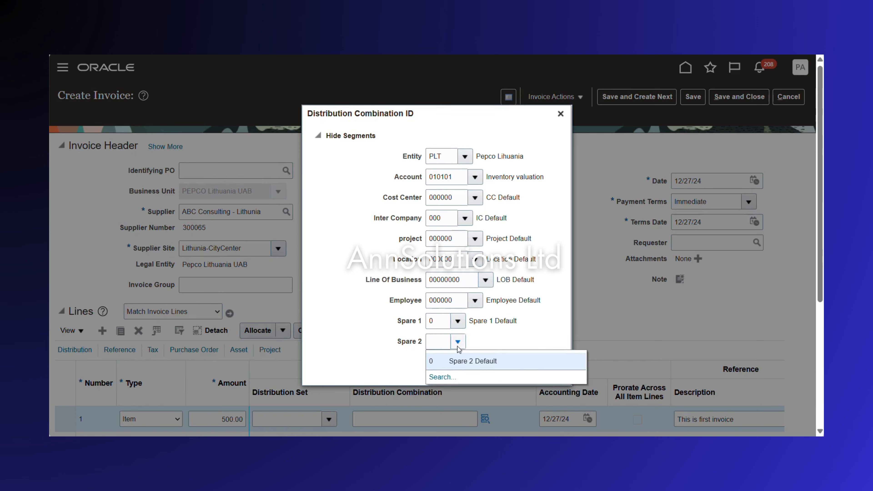
click(446, 364)
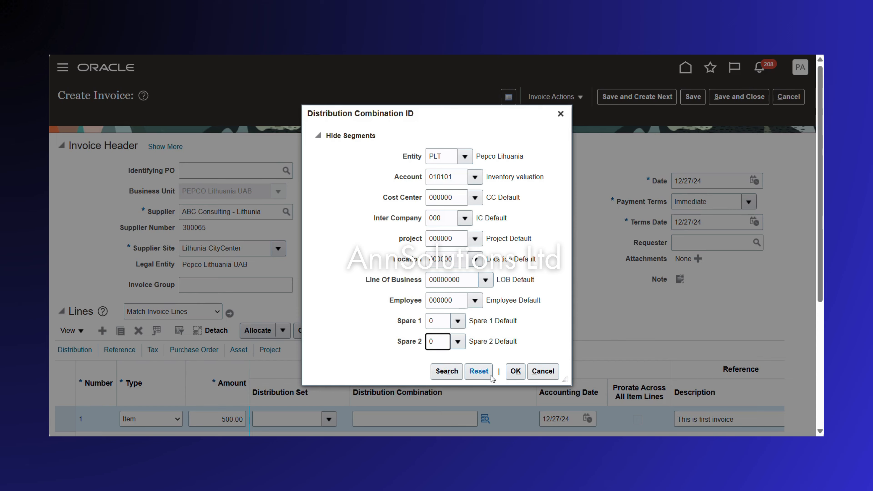
click(515, 371)
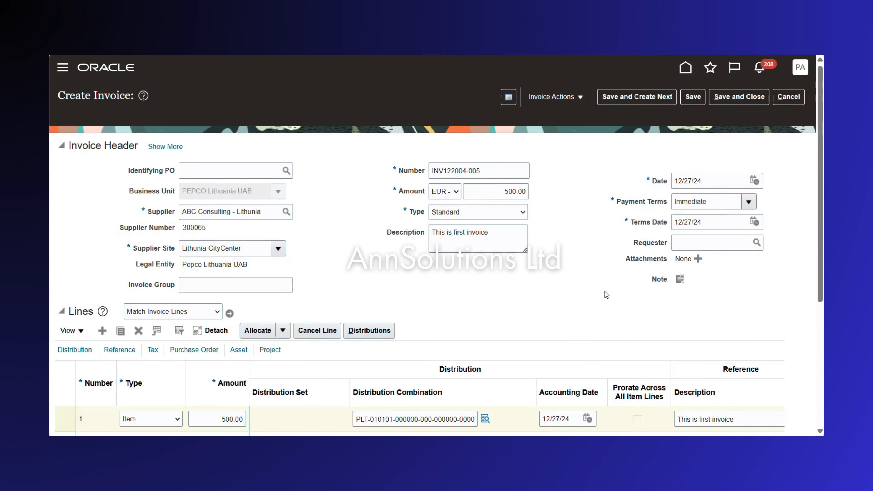
- Save and validate invoice INV122004-005, and dismiss the information message
scroll(552, 308, down, 2)
scroll(548, 313, up, 2)
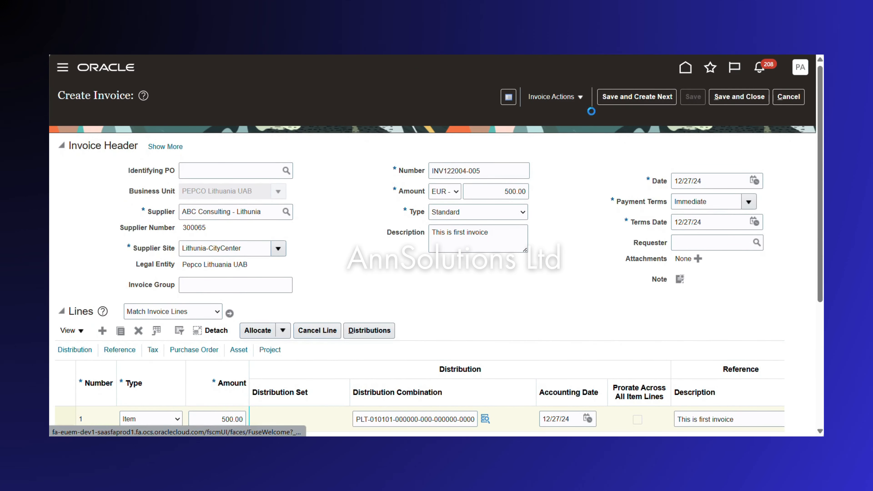
click(581, 99)
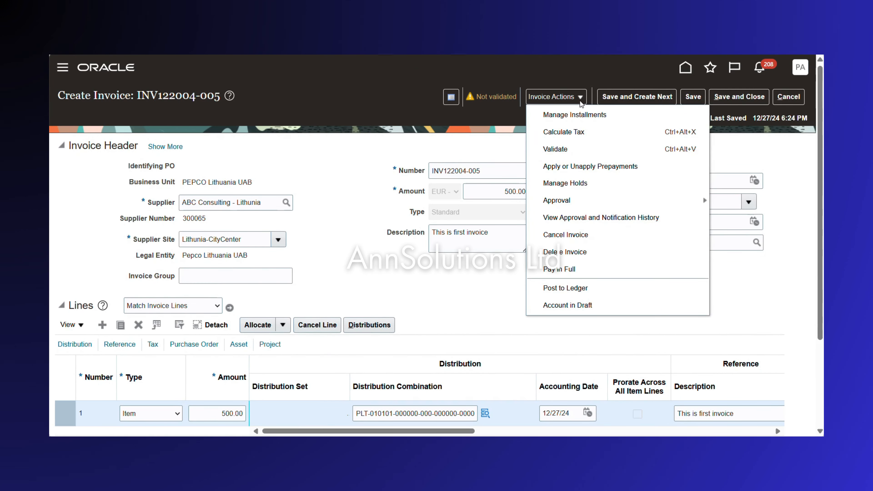
click(580, 151)
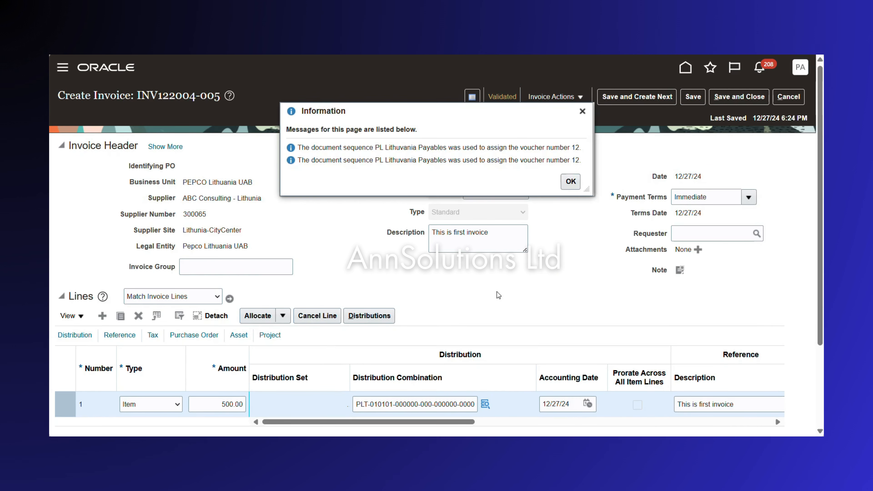
click(570, 181)
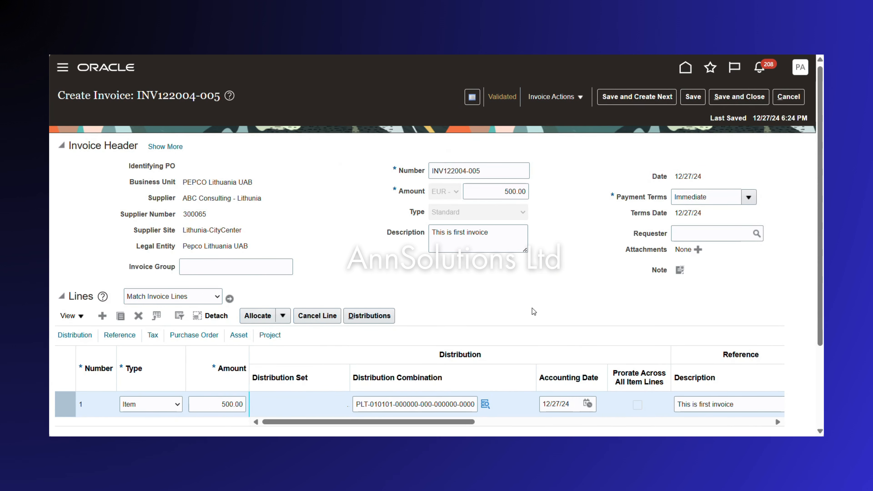
- Check the invoice's withholding total against the rate for the 0-50 bracket in the Excel Withholding sheet
scroll(533, 312, down, 3)
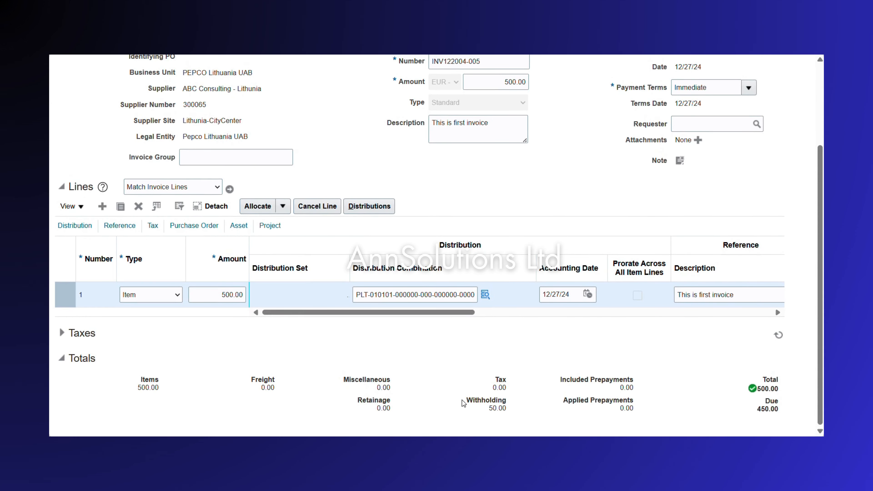
drag(511, 406, 482, 409)
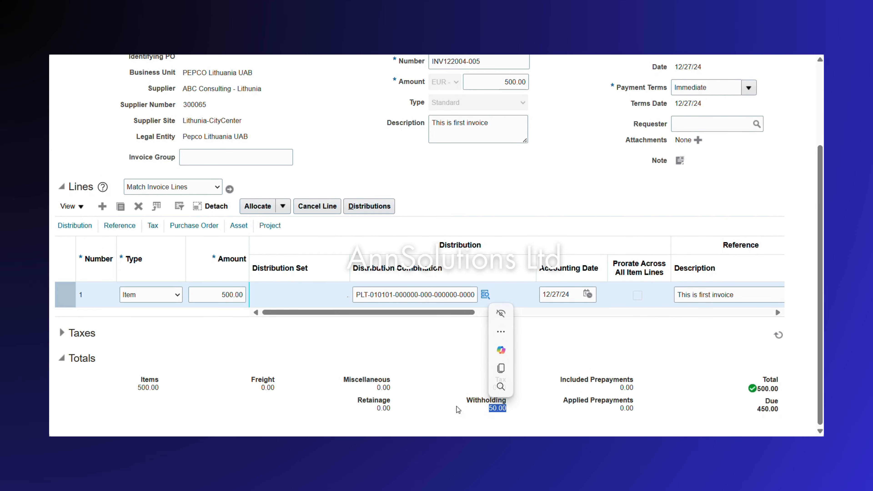
click(546, 449)
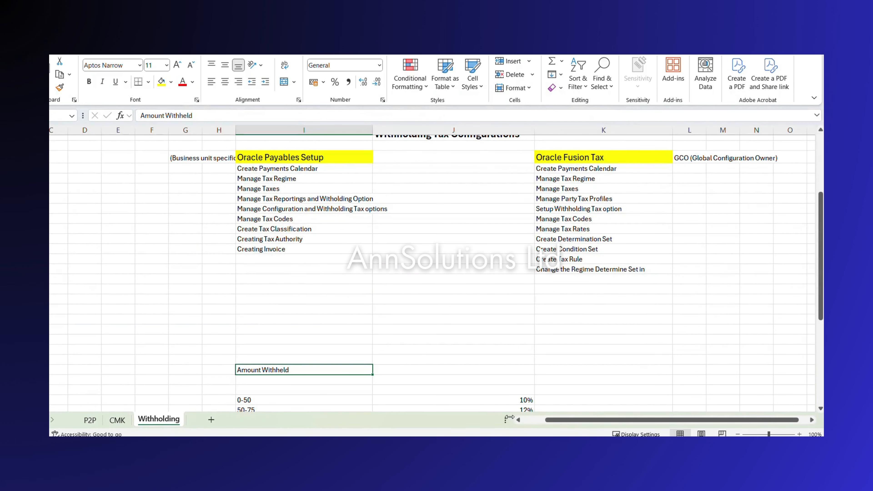
click(310, 398)
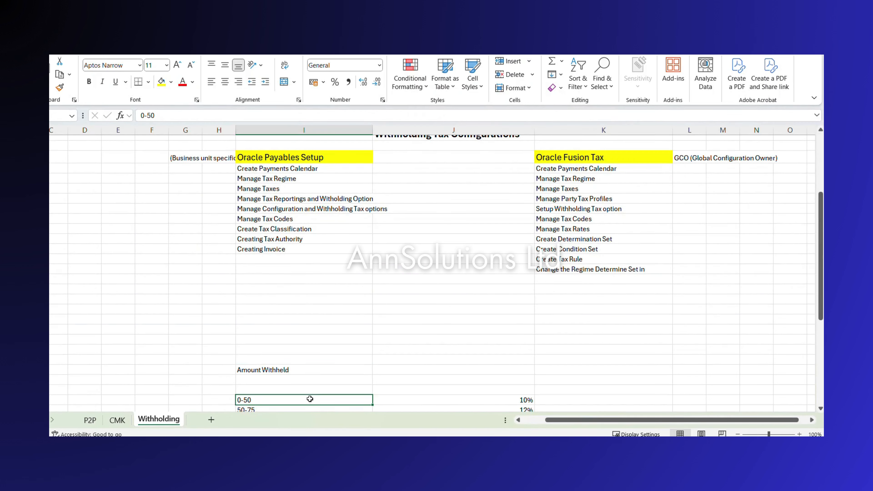
click(503, 400)
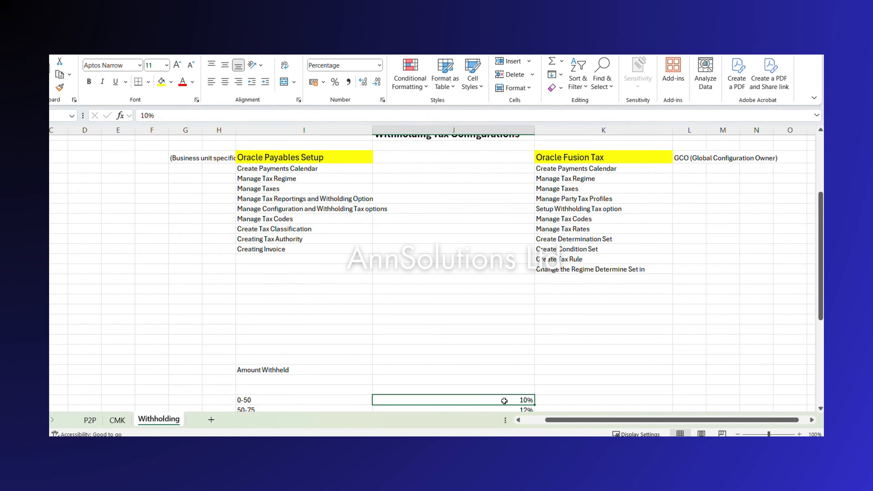
- Examine the Invoice 1 row of the withholding calculation below the rate brackets
key(Down)
key(Down)
key(Down)
key(Down)
key(Down)
key(Down)
key(Down)
key(Down)
key(Down)
key(Down)
key(Down)
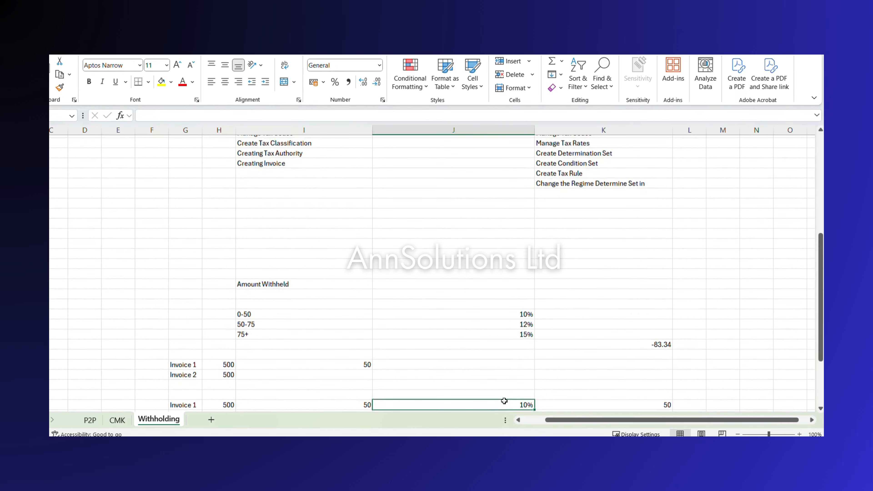
key(Down)
key(Up)
key(Up)
key(Up)
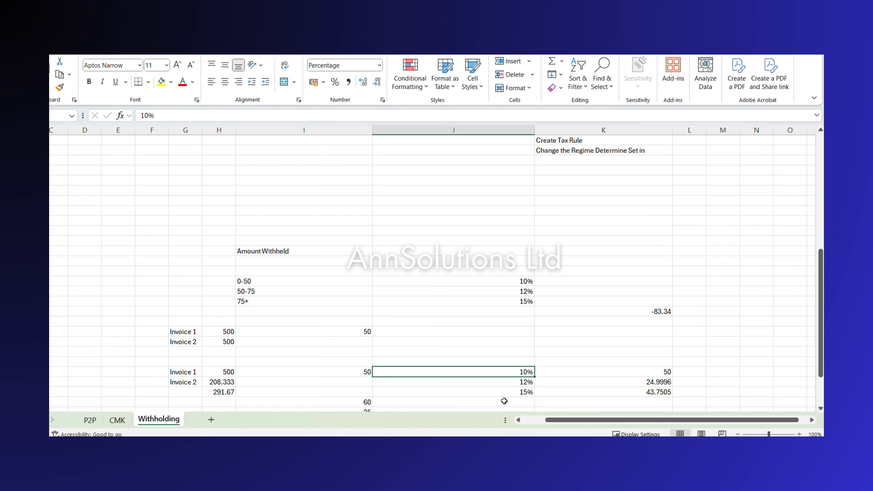
key(Right)
key(Left)
key(Left)
key(Left)
key(Right)
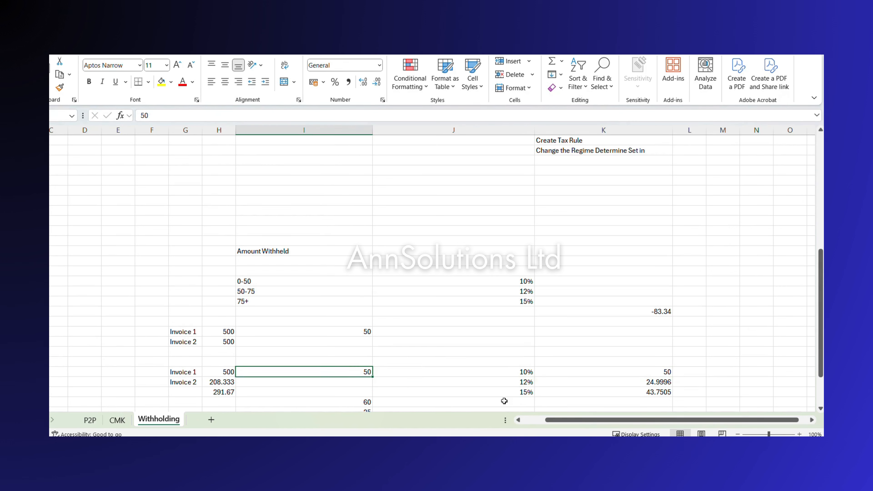
- Review the Amount Withheld brackets and their rates in the worksheet, and return to the Oracle invoice
key(Up)
key(Up)
key(Up)
key(Up)
key(Up)
key(Up)
key(Up)
key(Up)
key(Up)
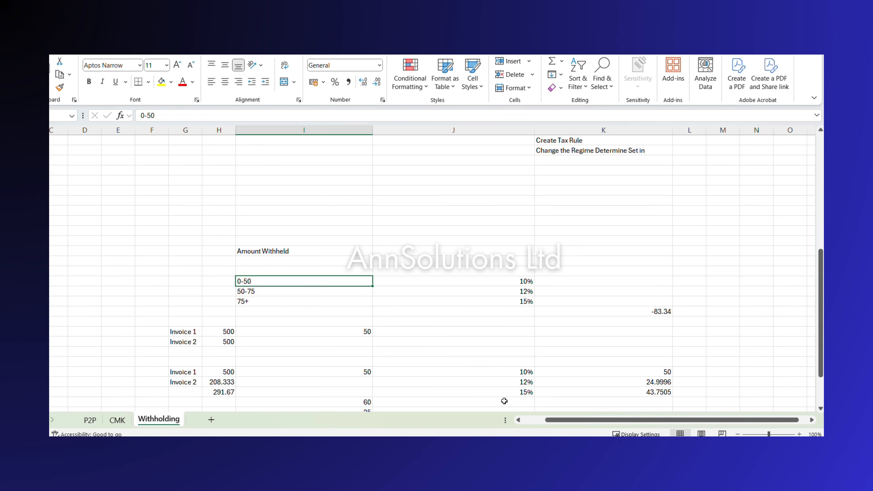
key(Right)
key(Down)
key(Left)
key(Down)
key(Down)
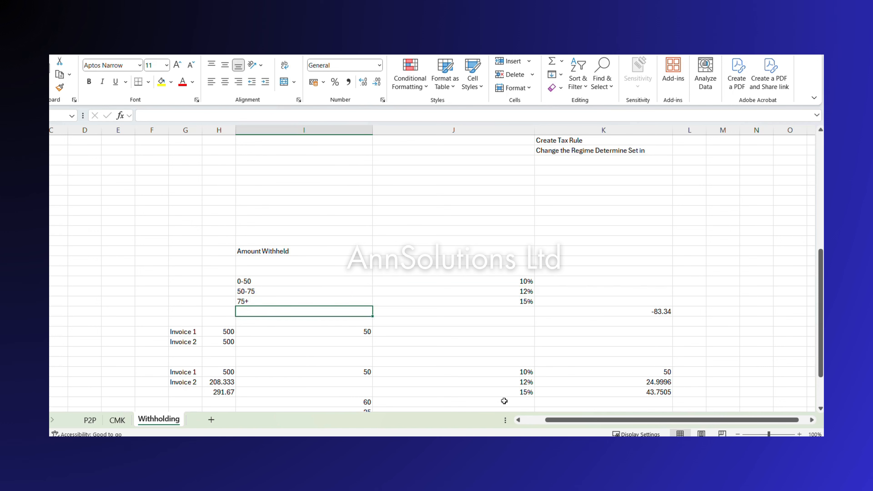
key(Down)
key(Down)
key(Down)
key(Down)
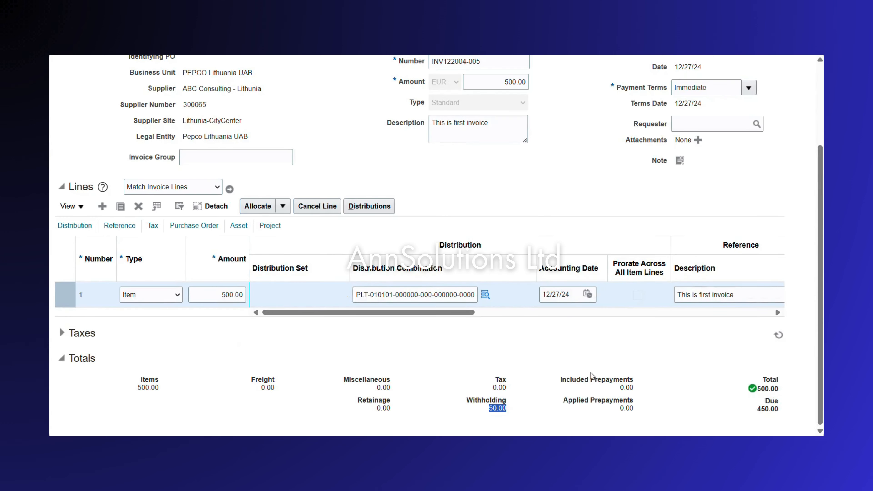
- Close the validated invoice and start creating a new one from the Invoices page
scroll(792, 96, up, 5)
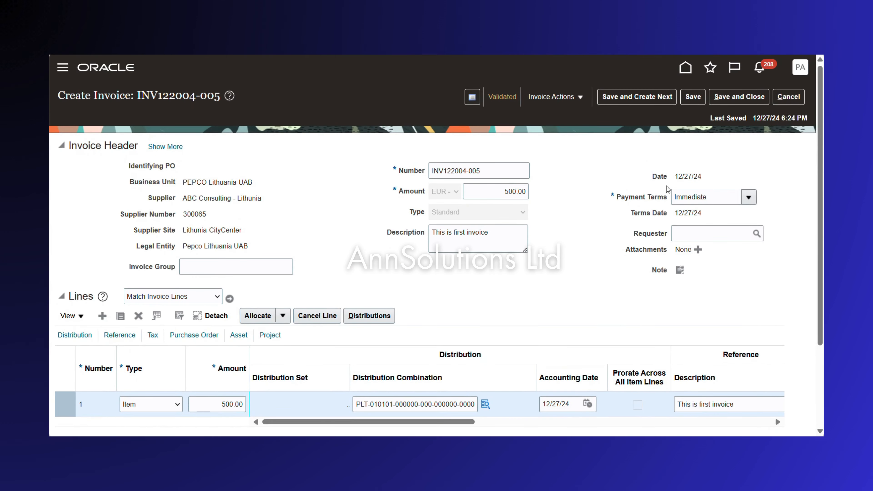
click(791, 97)
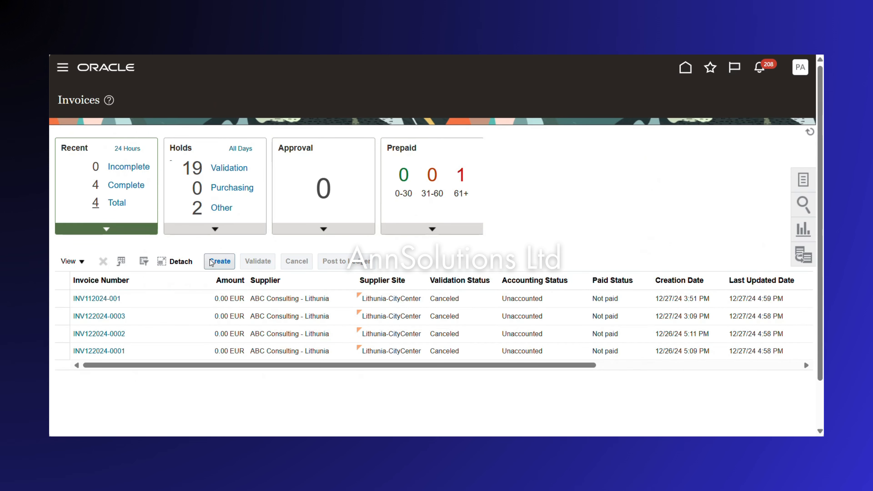
click(224, 260)
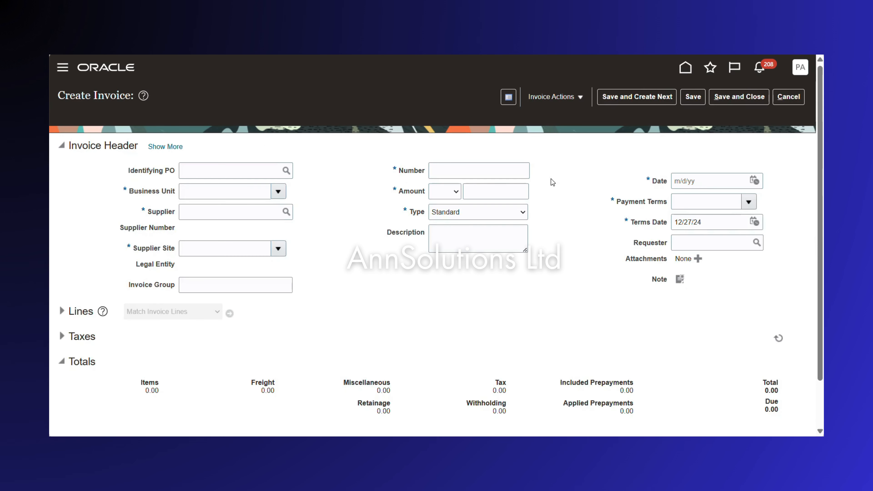
- Set the new invoice's business unit to PEPCO Lithuania UAB and the supplier to ABC Consulting - Lithunia
click(183, 192)
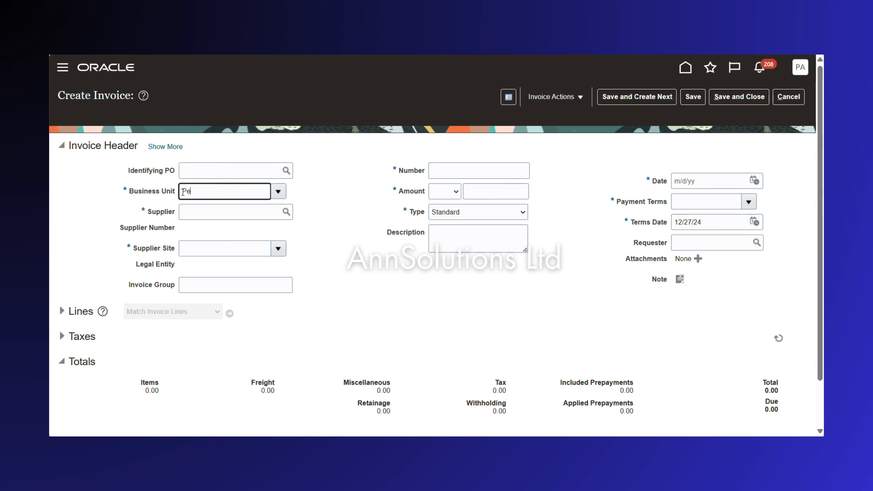
text(Pepco Li)
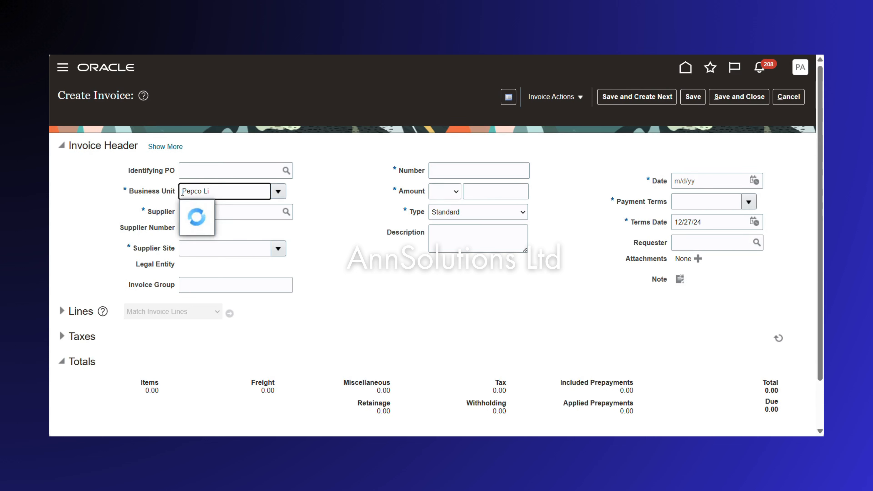
click(215, 205)
click(215, 211)
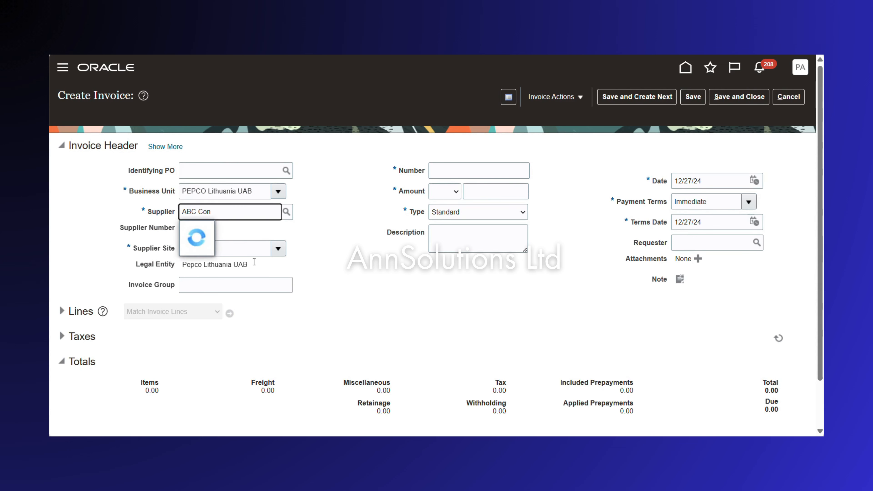
click(279, 248)
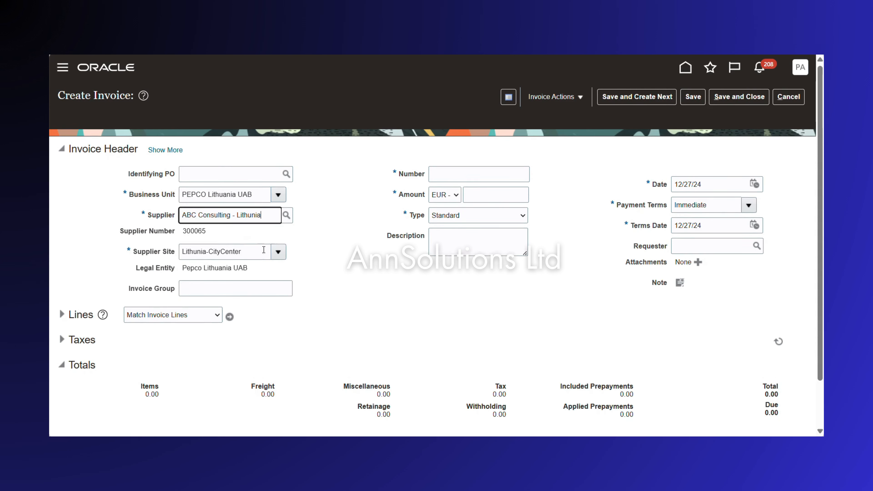
- Enter invoice number INV122024-002, an amount of 500 EUR and the description "This is second invoice"
click(446, 167)
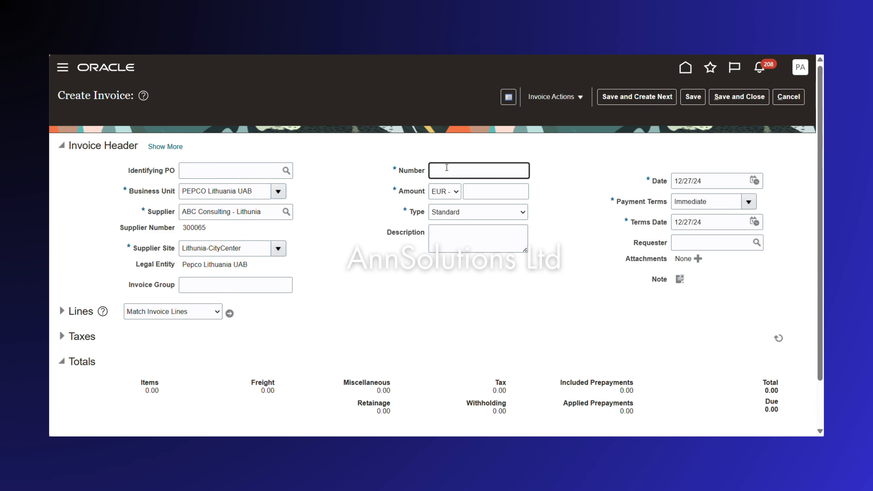
text(INV122024-002)
key(Tab)
key(Tab)
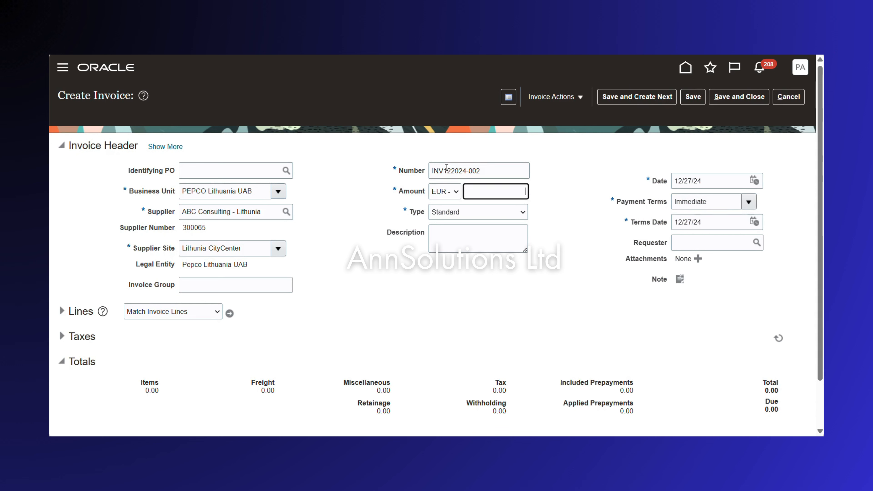
text(500)
key(Tab)
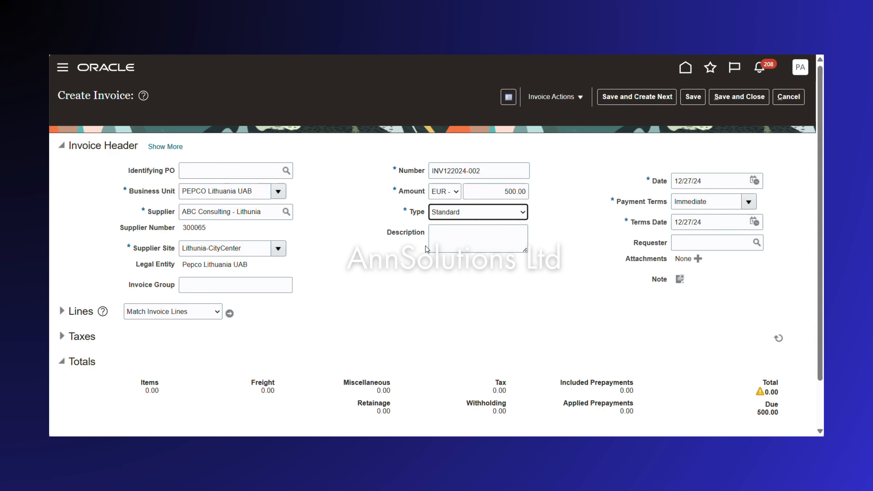
click(449, 242)
text(This is second invoice)
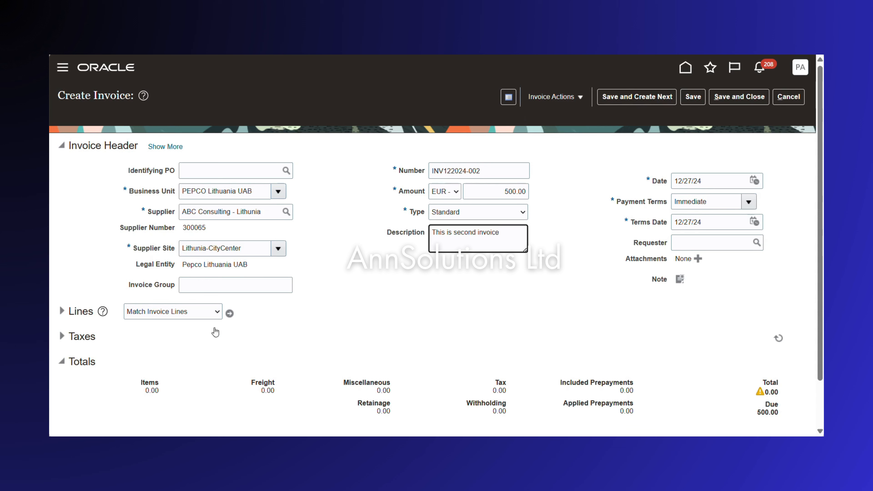
- Expand the invoice lines and enter an amount of 500 for Item line 1
click(68, 310)
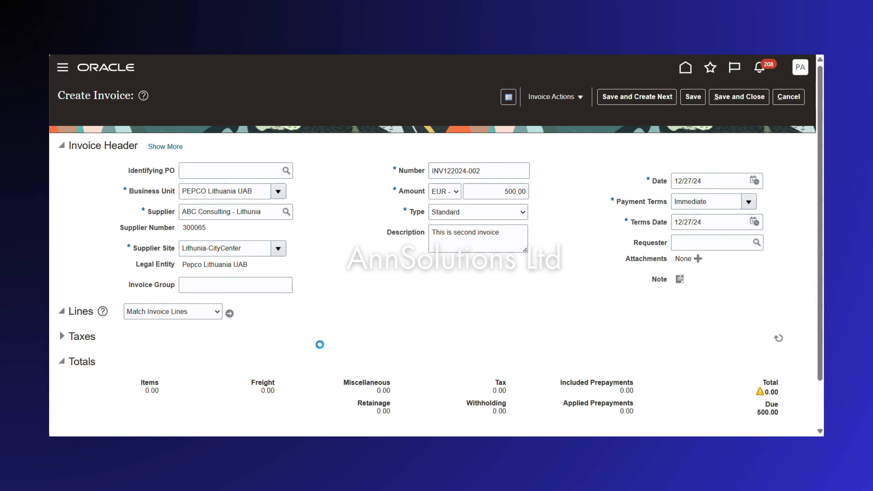
click(226, 415)
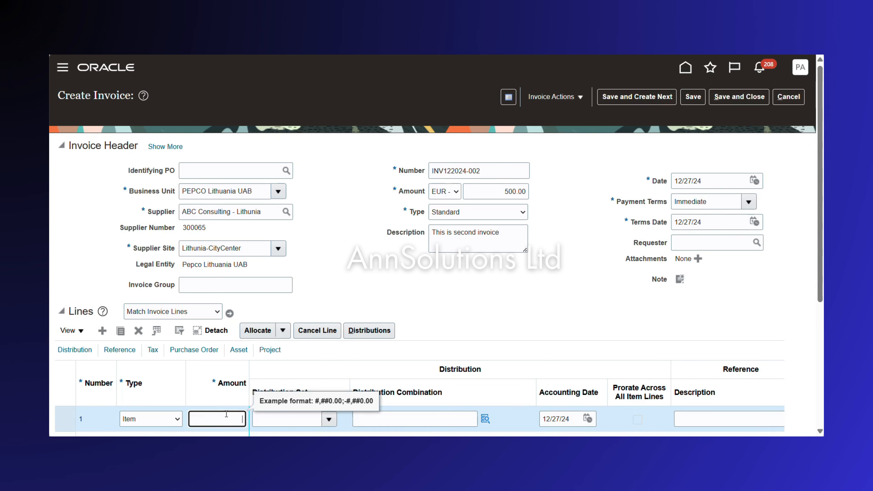
text(500)
key(Tab)
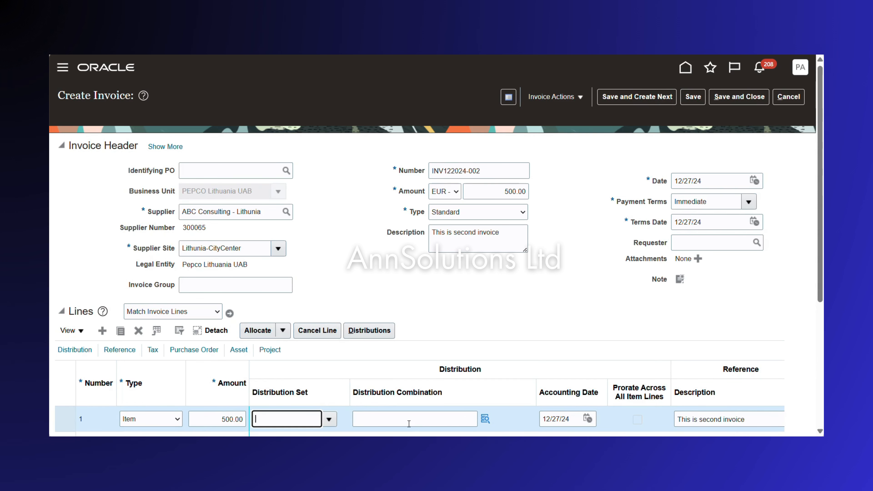
- Start line 1's distribution combination with Entity PLT, Account 010101 (Inventory valuation) and Cost Center 000000
click(485, 418)
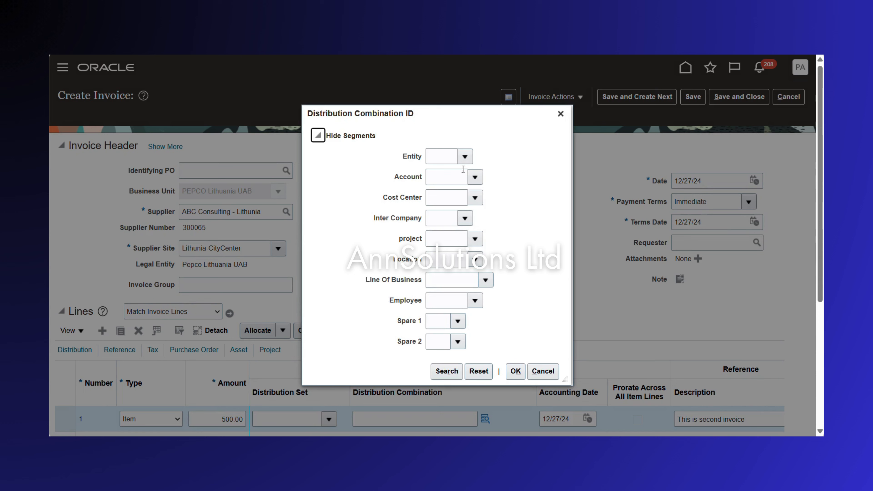
click(465, 156)
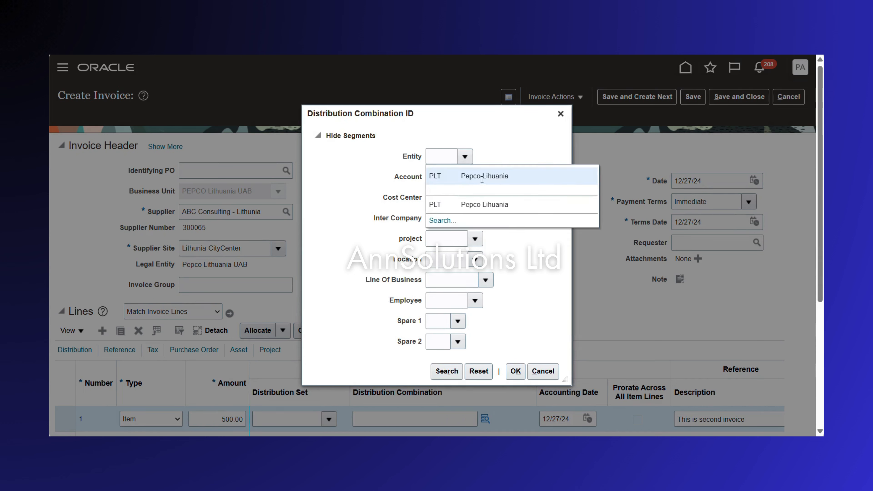
click(464, 175)
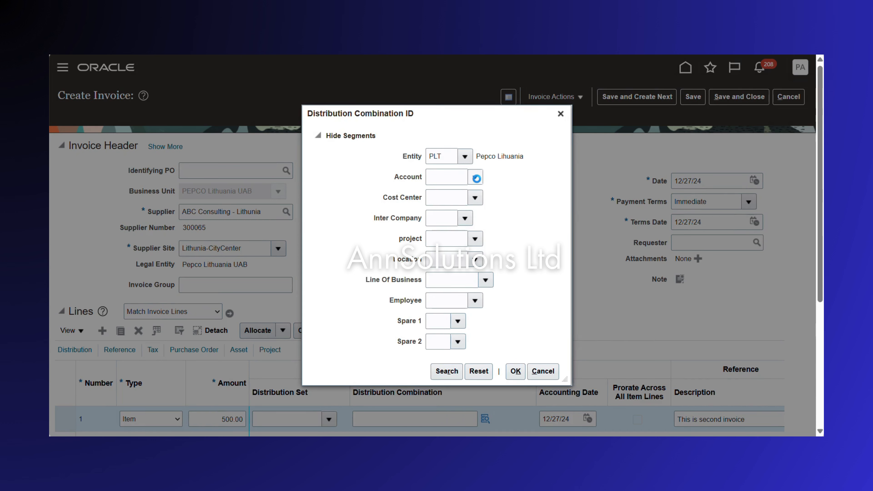
click(475, 178)
click(455, 197)
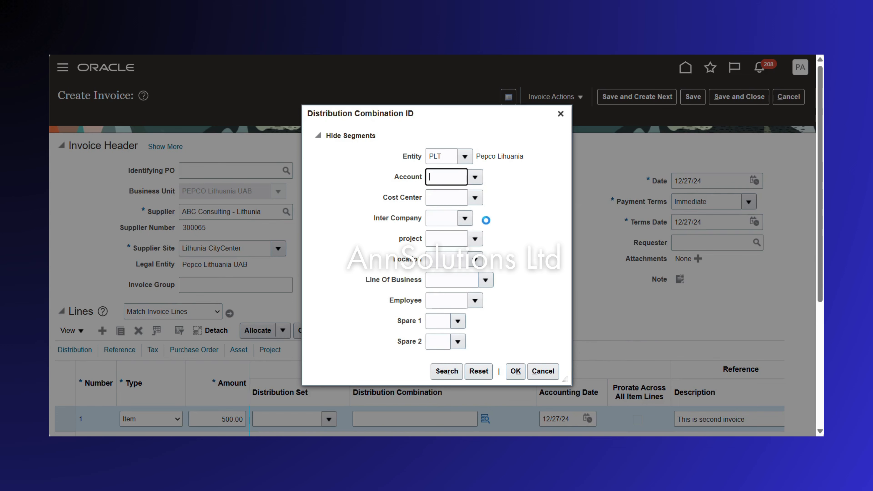
click(474, 198)
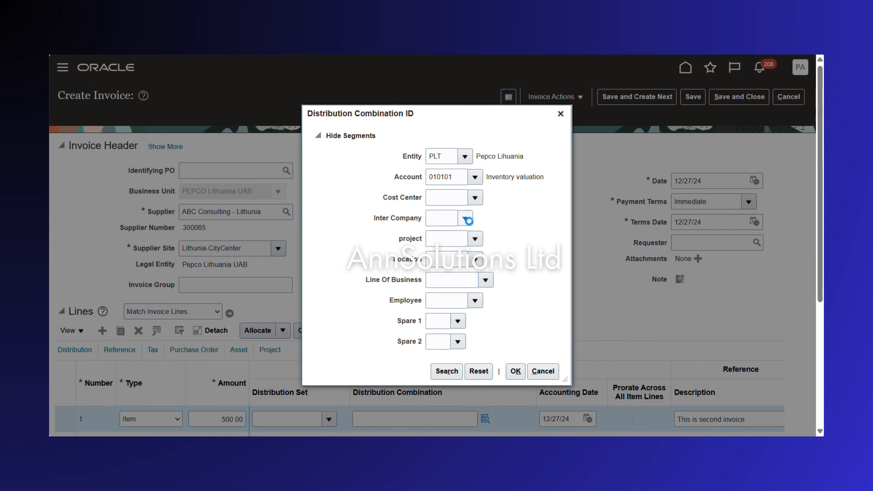
click(454, 218)
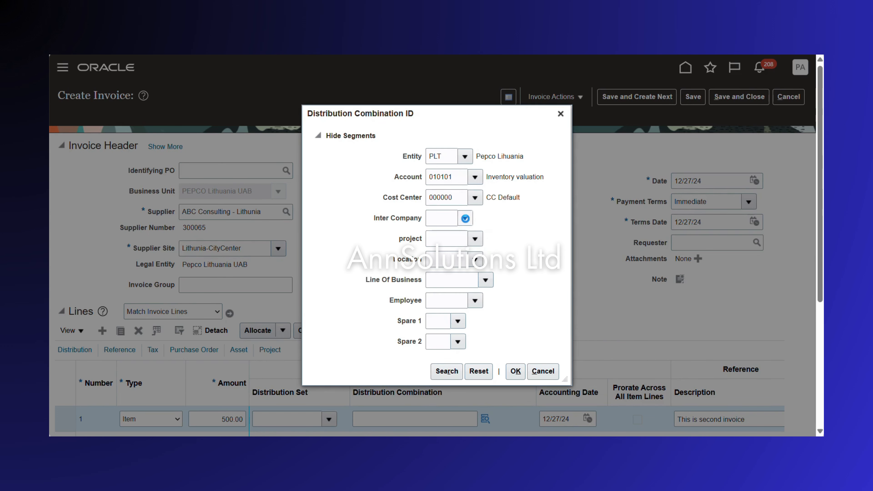
- Set the distribution segments Inter Company to 000, project to 000000 and Location to 000000
click(464, 219)
click(475, 237)
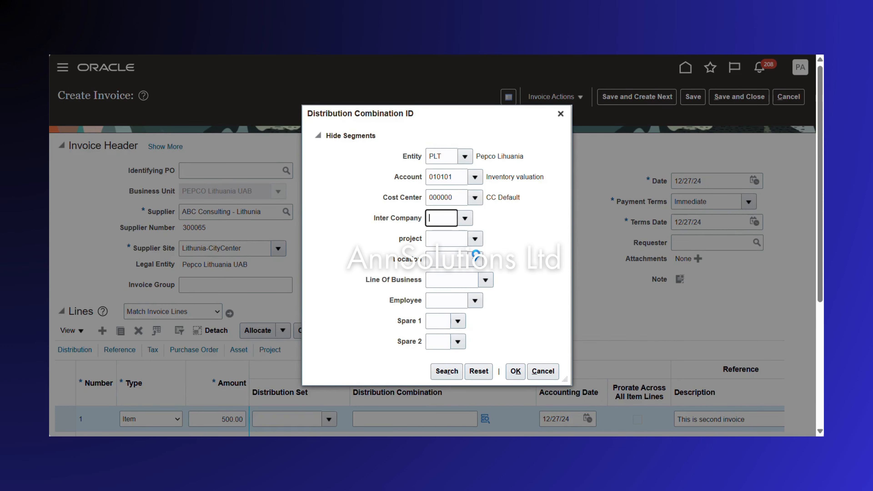
click(475, 238)
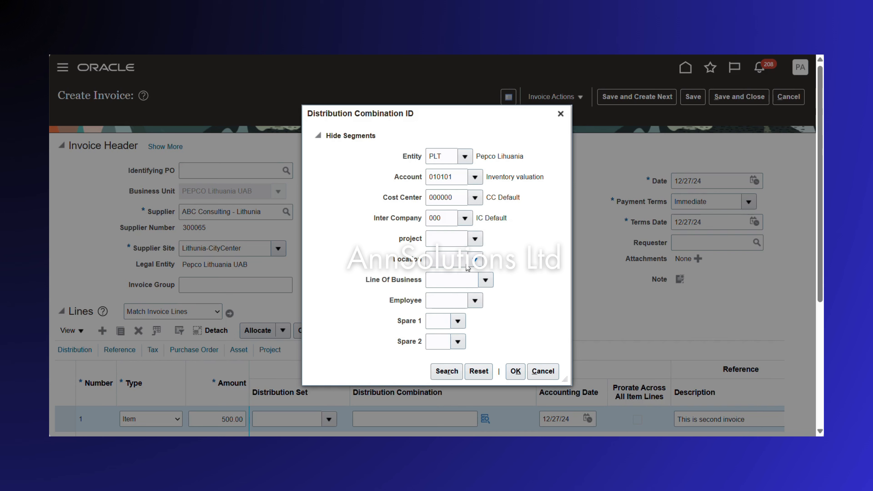
click(476, 258)
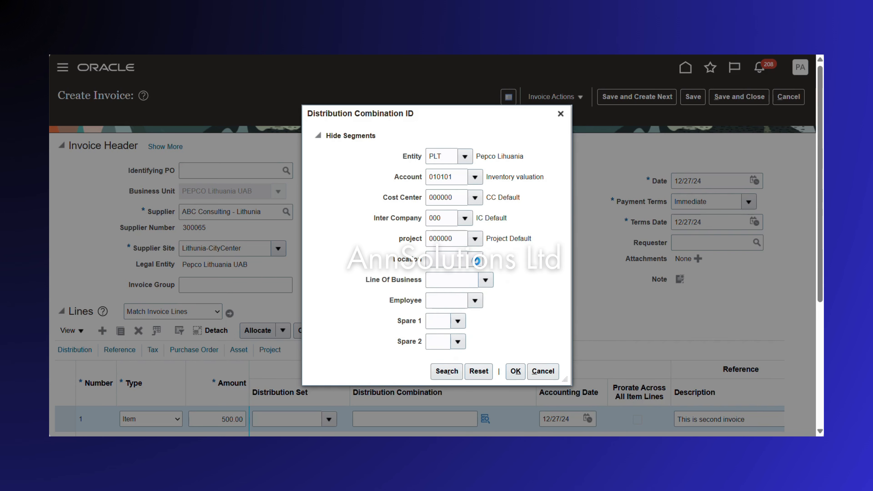
click(475, 261)
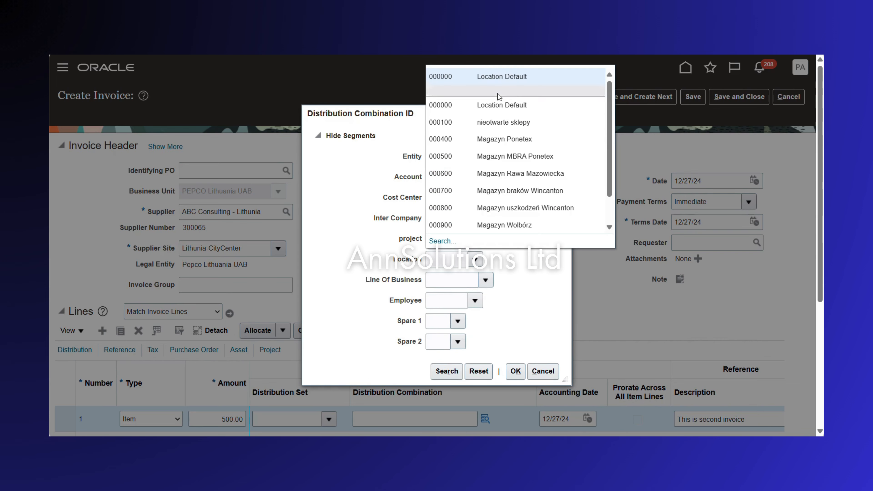
click(489, 112)
- Set Line Of Business to 00000000, Employee to 000000, and Spare 1 and Spare 2 to 0, and accept the distribution combination
click(485, 280)
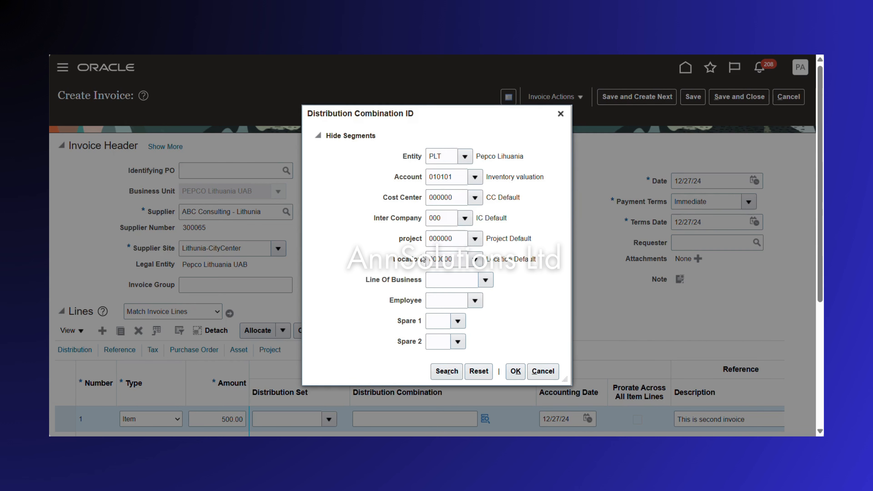
click(452, 298)
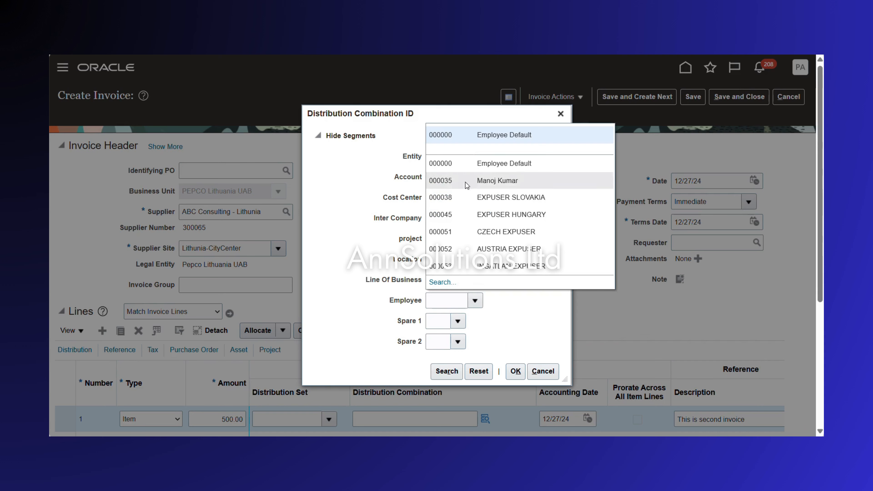
click(492, 141)
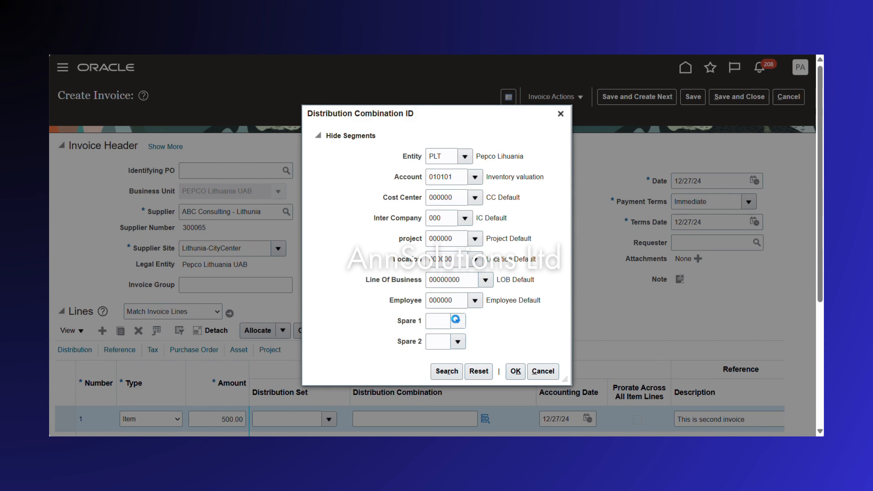
click(454, 318)
click(446, 342)
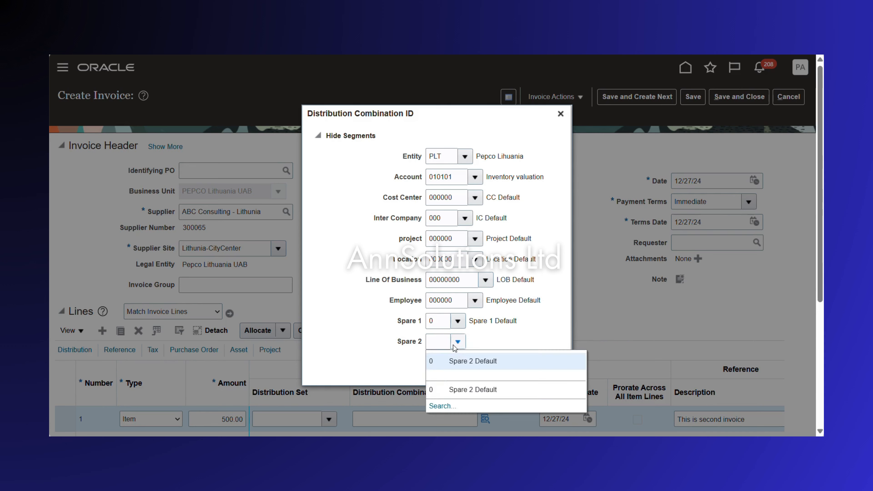
click(439, 363)
click(515, 371)
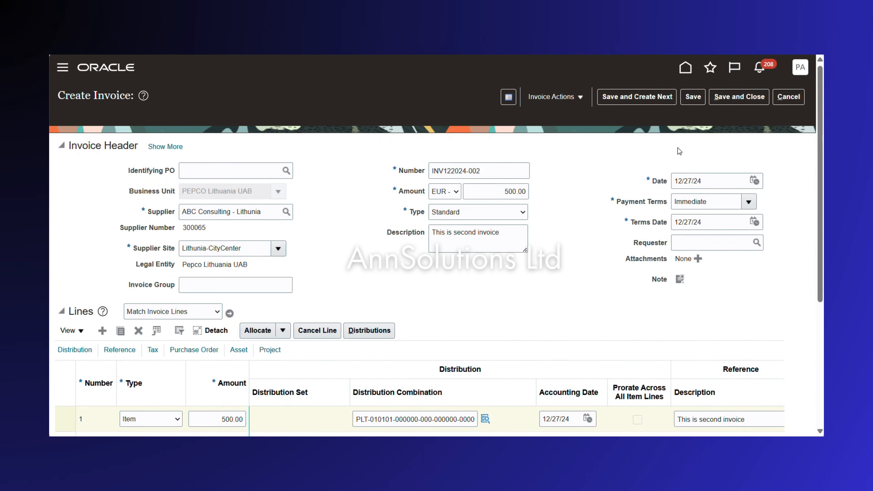
- Save and validate invoice INV122024-002, and check the withholding amount in its totals
click(693, 96)
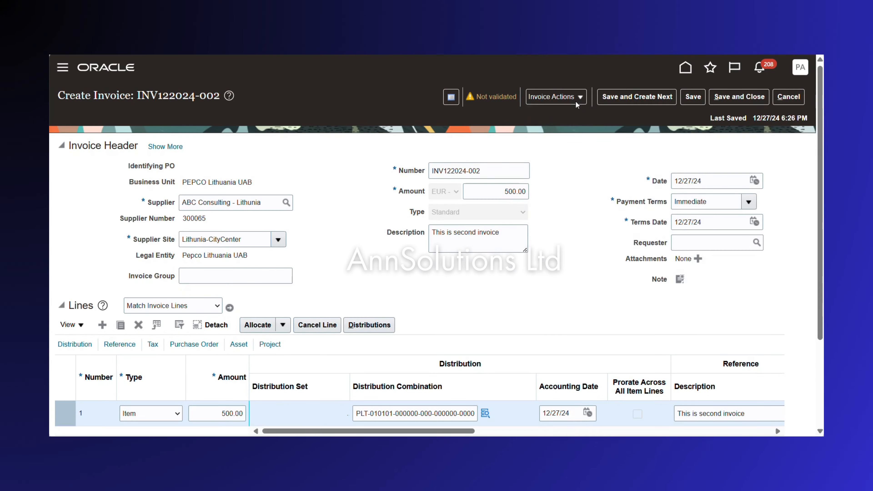
click(575, 101)
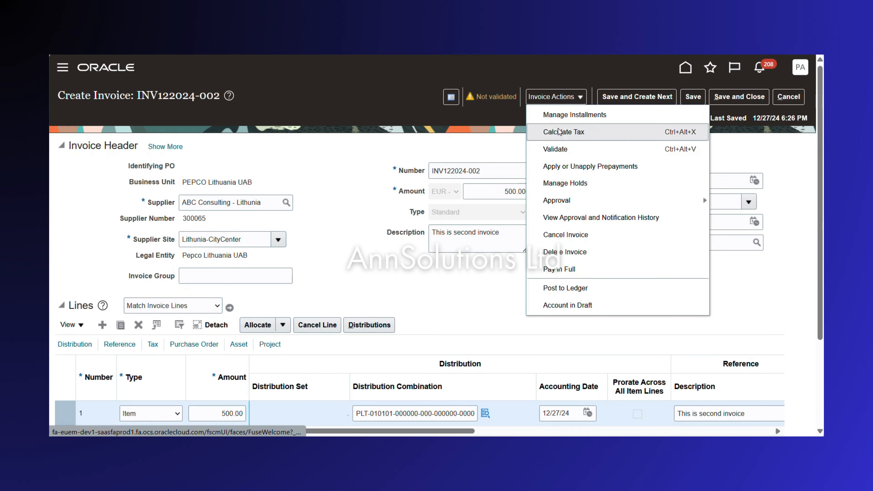
click(571, 148)
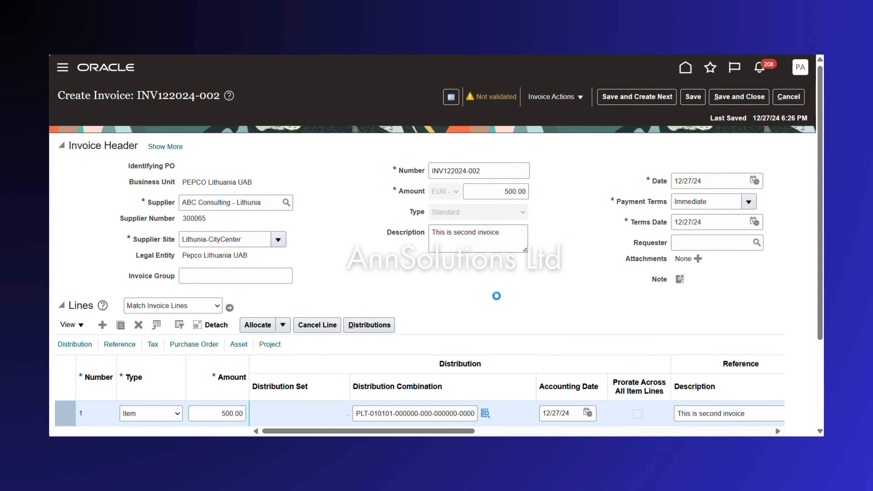
click(569, 182)
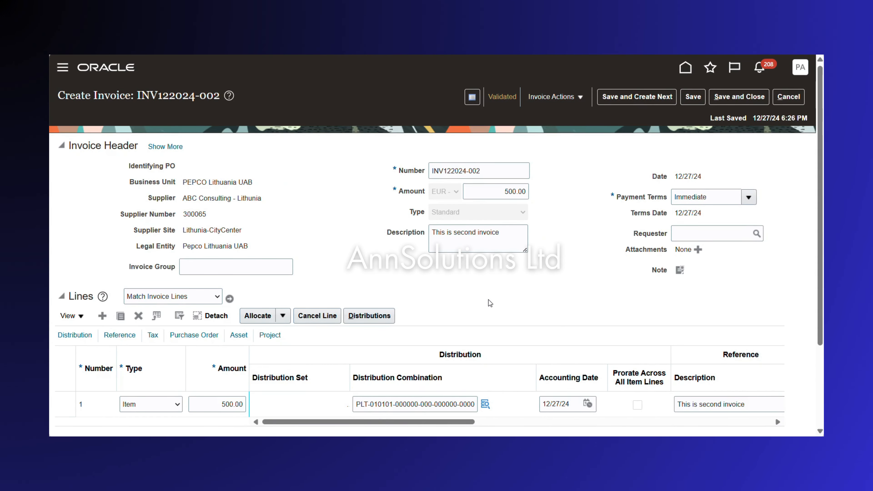
scroll(484, 299, down, 3)
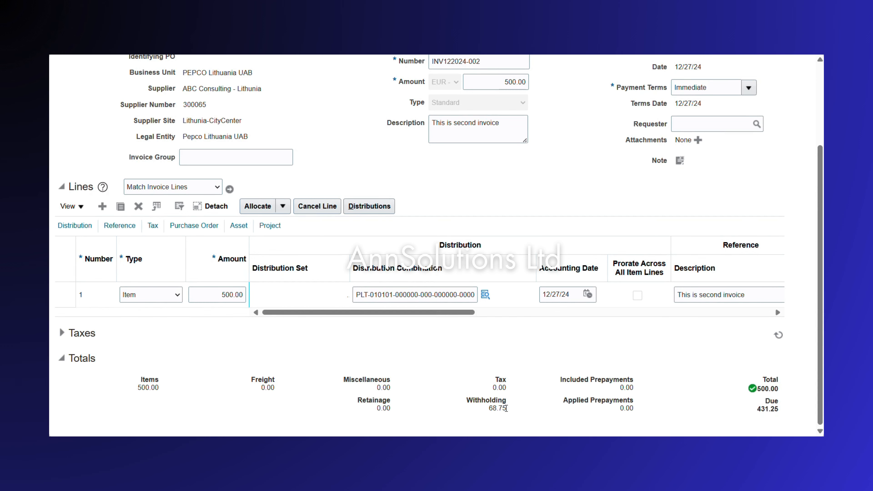
scroll(568, 186, up, 3)
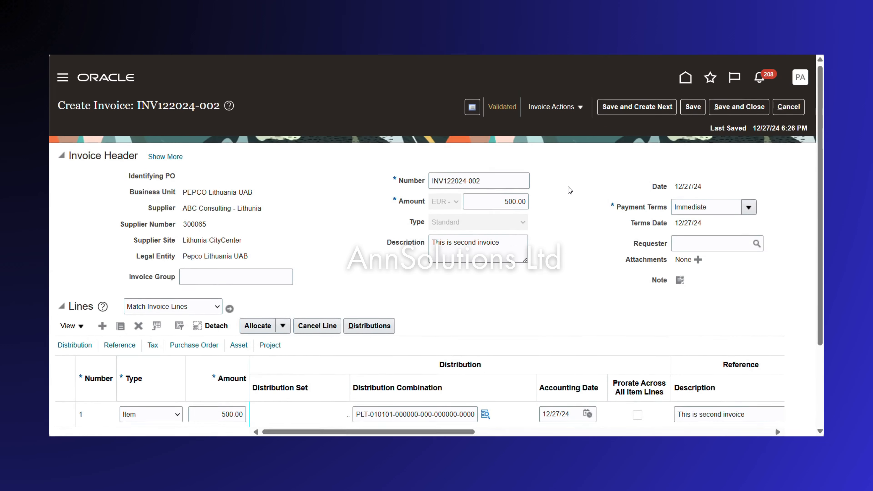
- Save and close the validated second invoice, and switch to the Withholding sheet in Excel
click(750, 98)
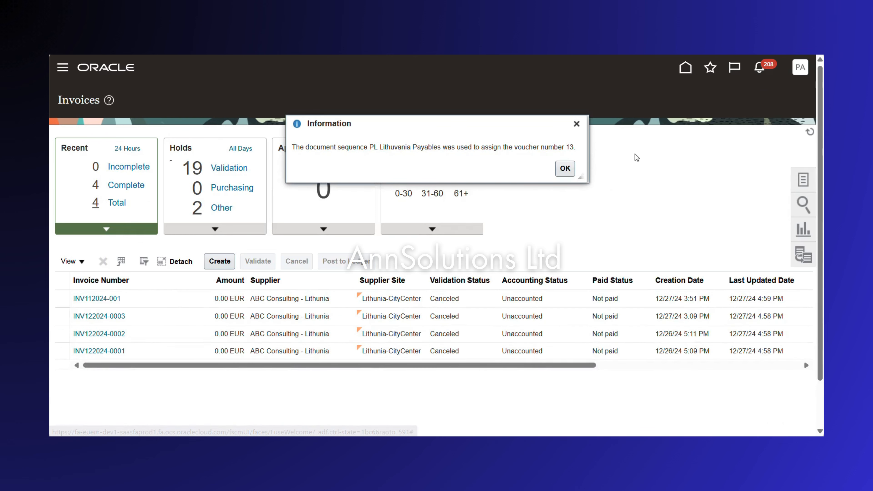
click(563, 167)
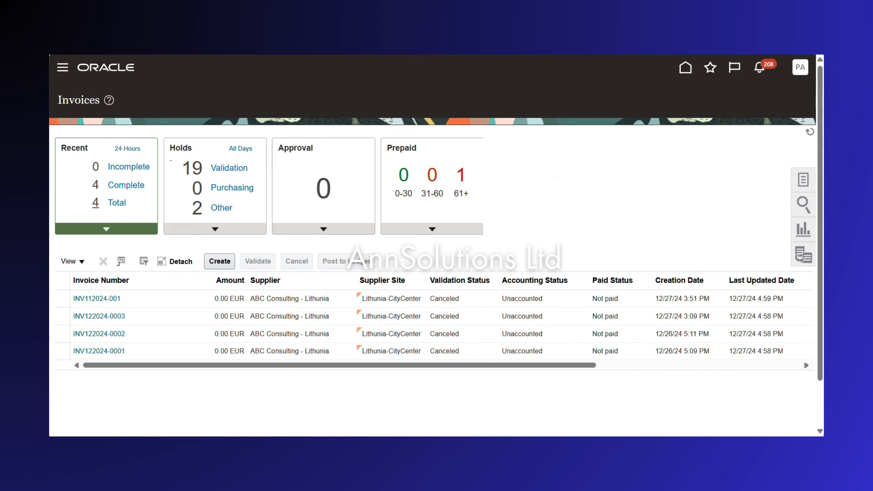
click(546, 445)
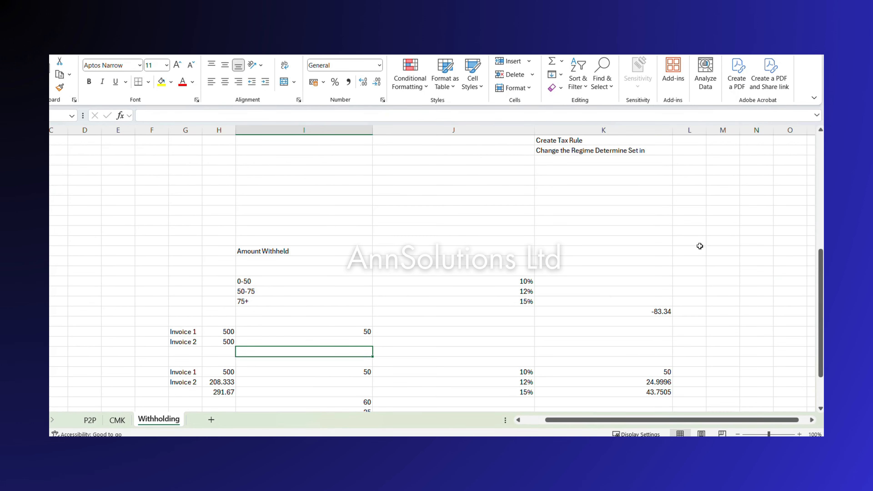
- Record the withheld amounts 50 in column M and 68.75 one row lower in column N, beside the Amount Withheld table
click(722, 231)
text(50)
key(Tab)
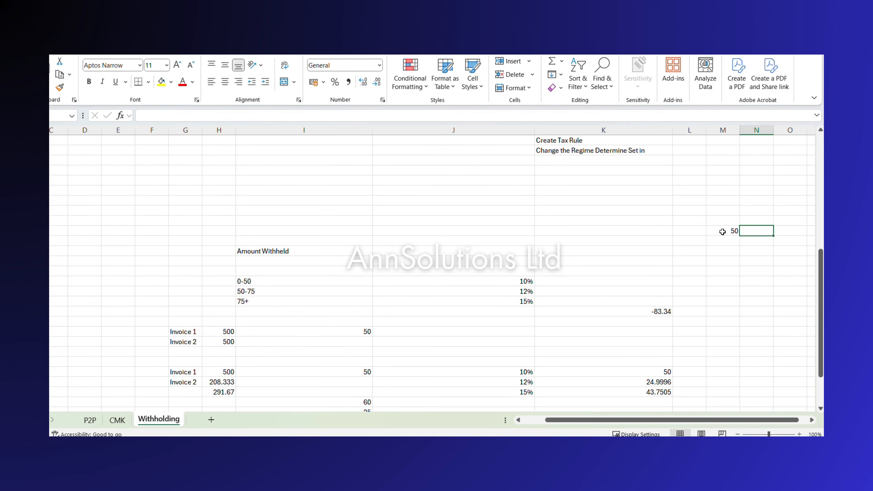
key(Down)
text(68.)
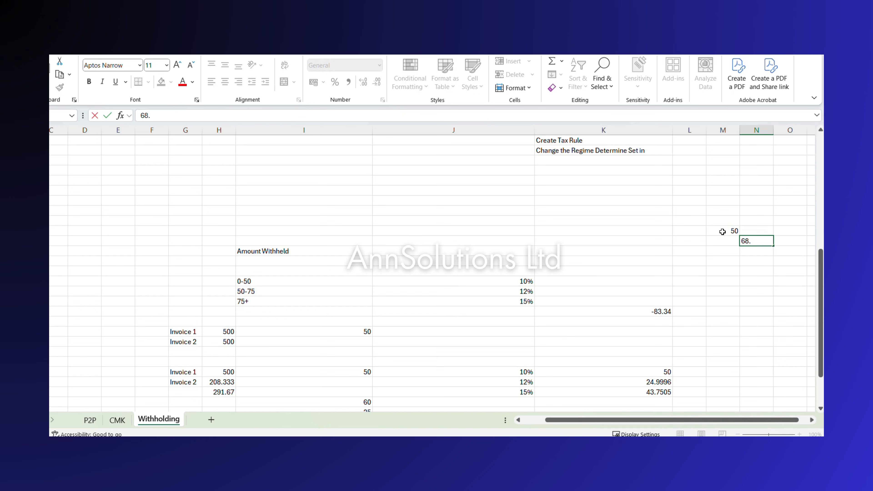
text(75)
key(Tab)
key(Down)
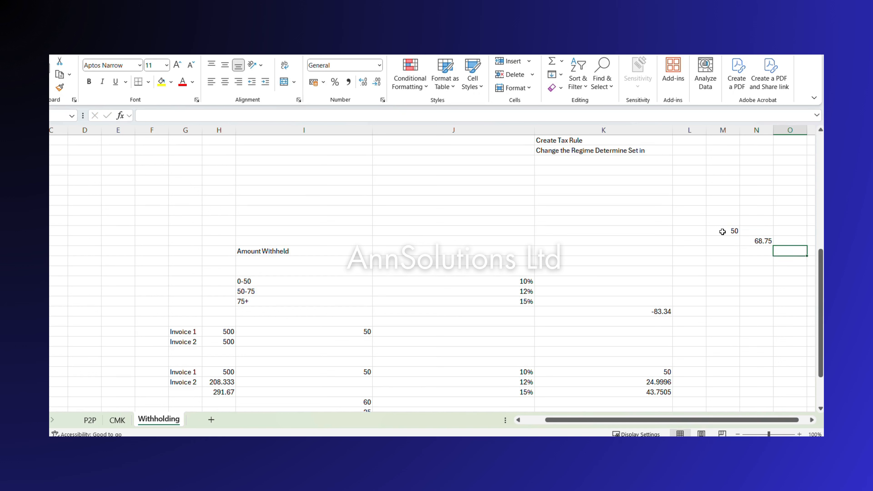
click(453, 129)
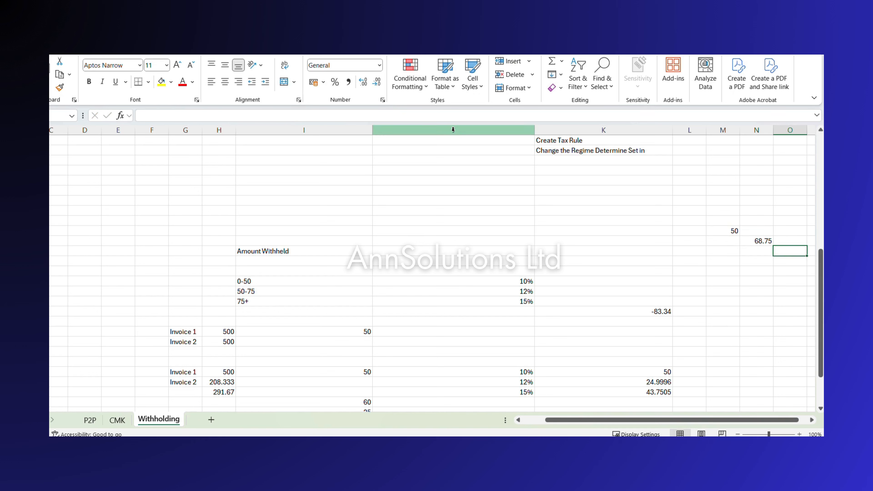
- Switch to Oracle Fusion and create an invoice for business unit PEPCO Lithuania UAB and supplier ABC Consulting - Lithunia
key(alt+Tab)
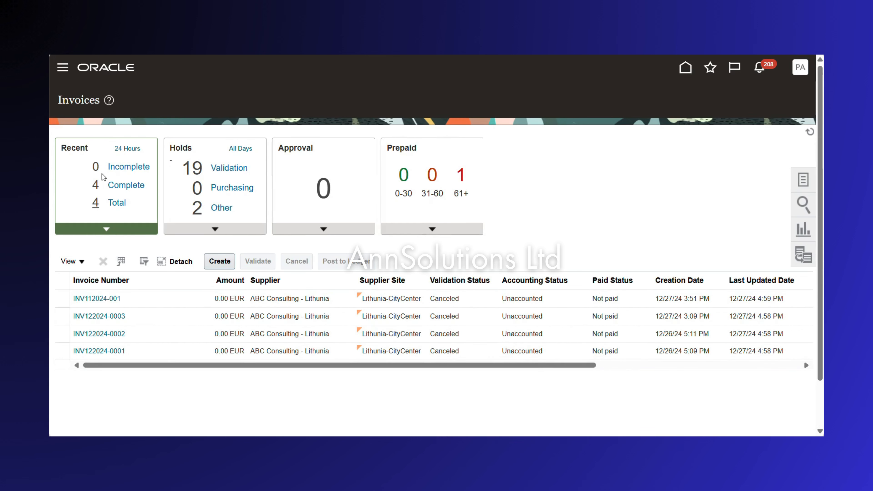
click(219, 261)
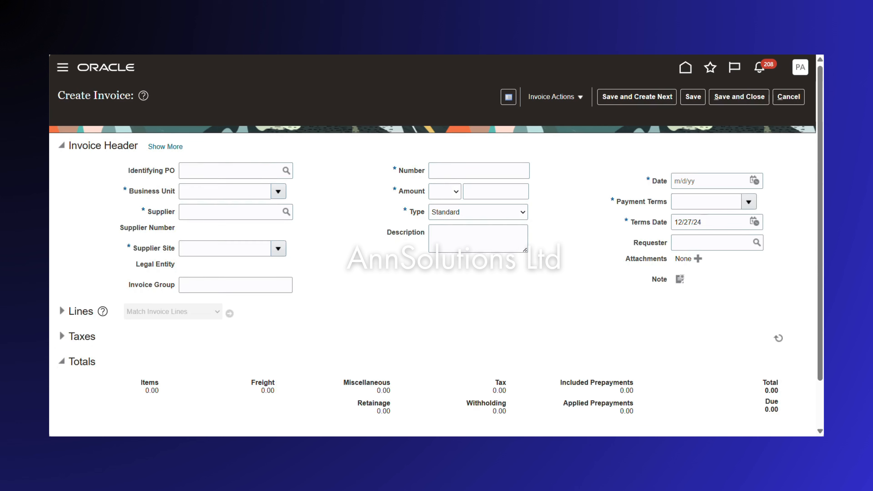
click(189, 196)
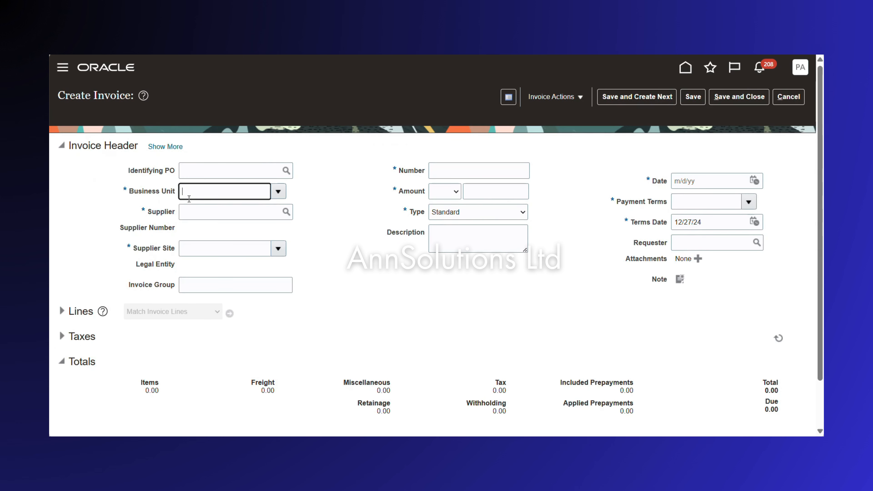
text(Pepco )
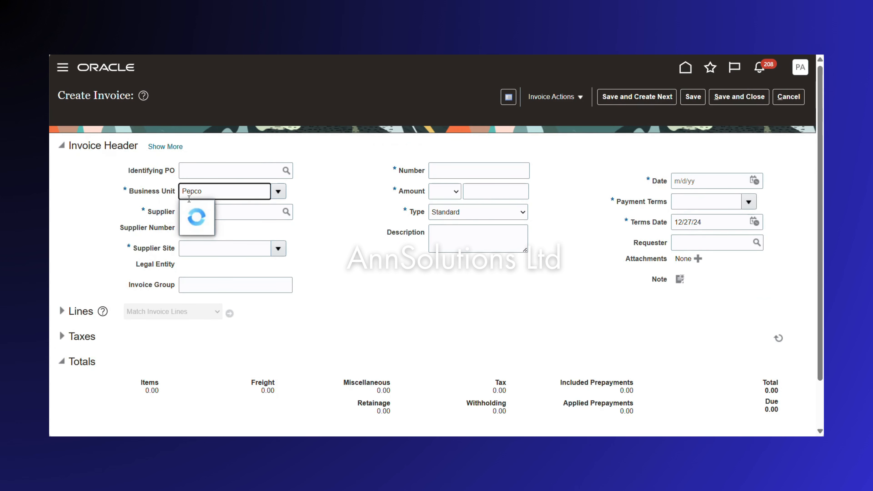
text(L)
click(234, 226)
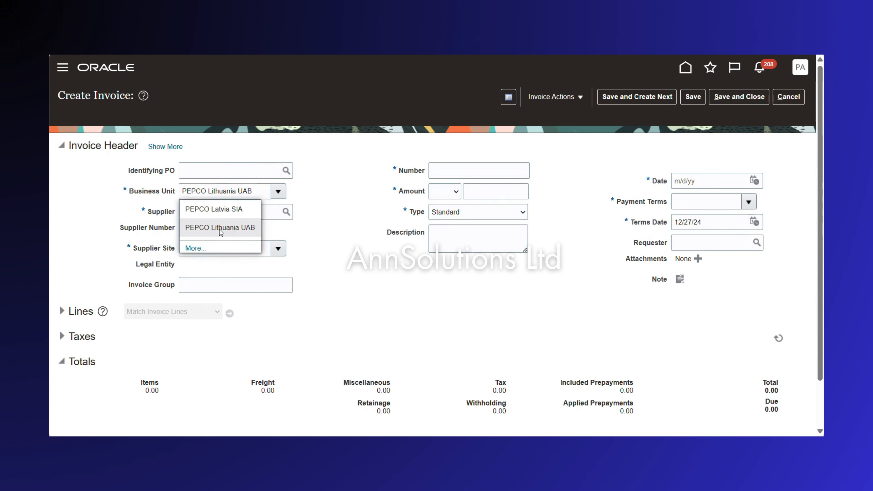
click(209, 208)
text(ABC Con)
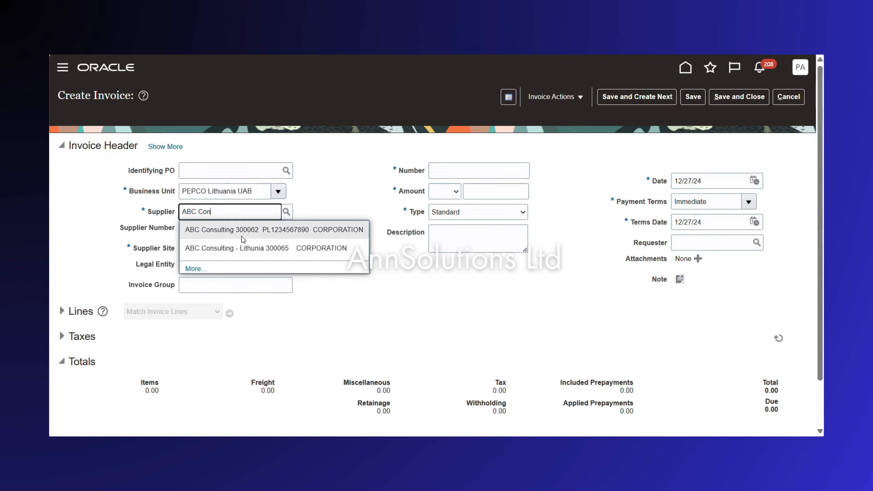
click(242, 238)
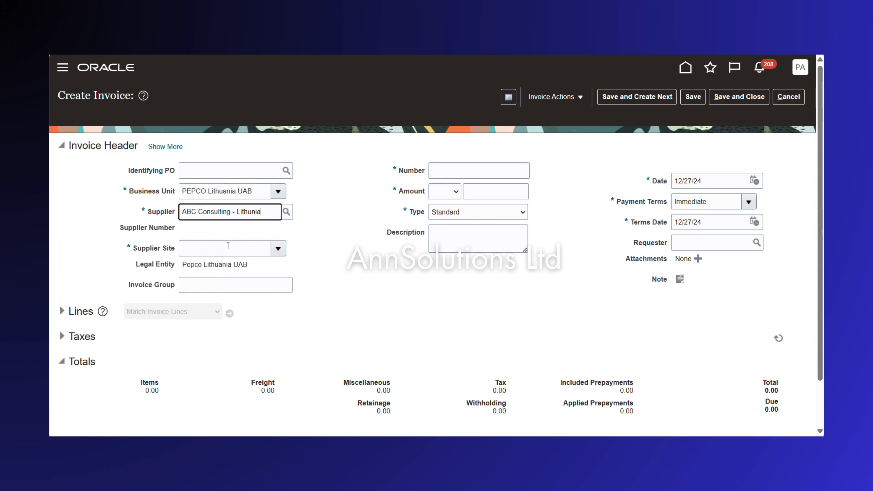
- Set the invoice number to INV122024-009
click(445, 170)
text(INV121)
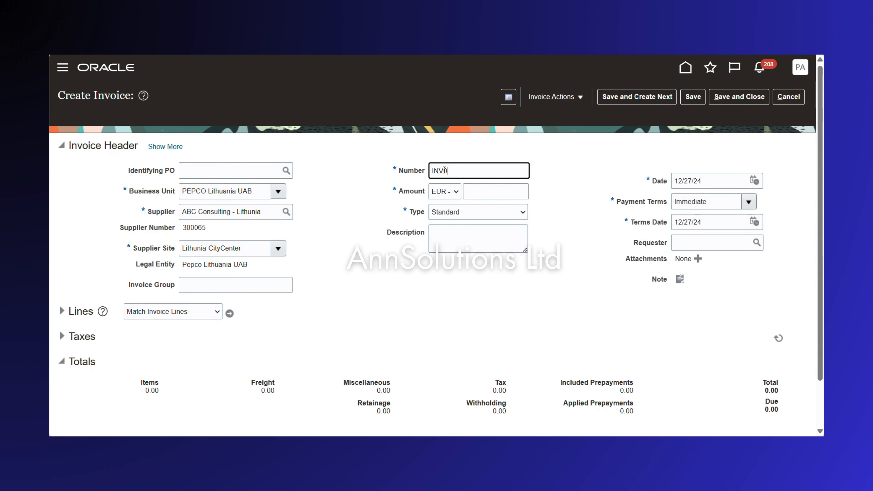
key(BackSpace)
text(2004)
text(-)
key(BackSpace)
key(BackSpace)
key(BackSpace)
text(25)
text(09)
- Set the invoice amount to 500 EUR and the description to "this is third invoice"
key(Tab)
key(Tab)
text(500)
key(Tab)
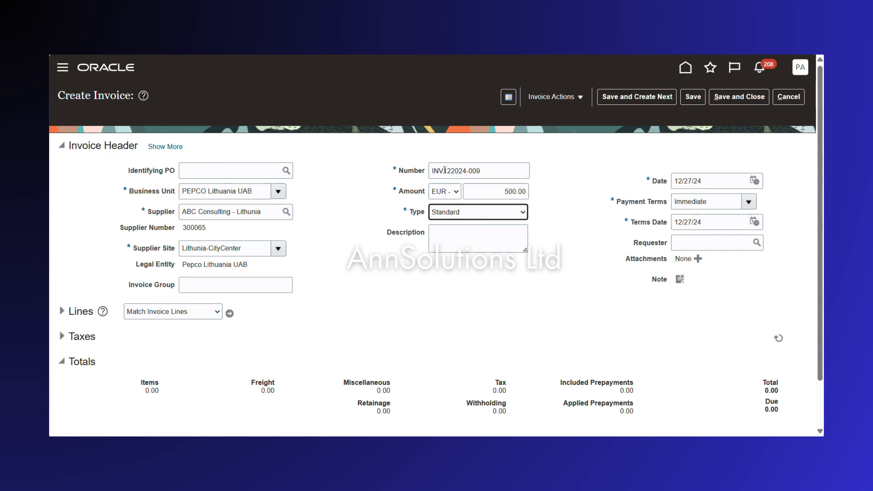
click(469, 231)
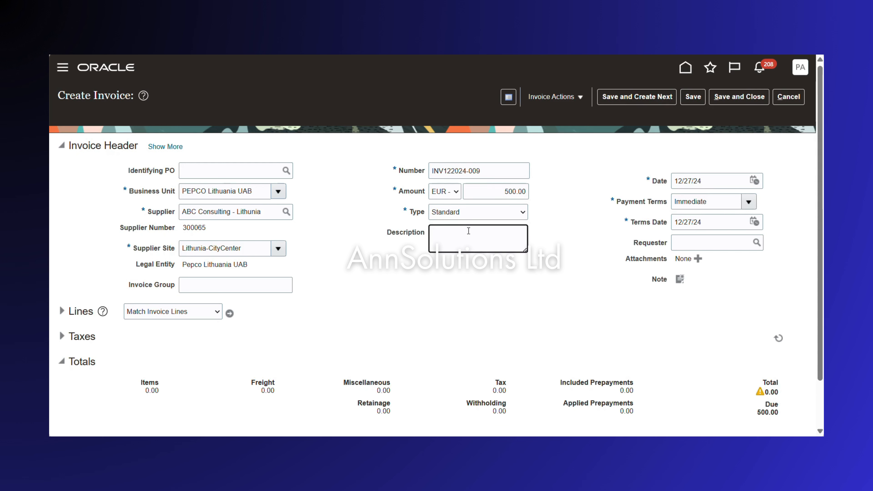
text(this is third invoice)
key(Tab)
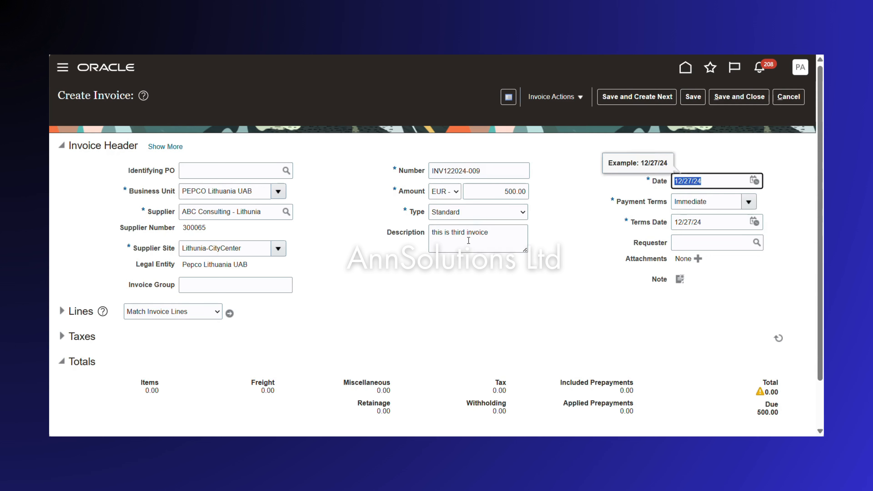
- Expand the invoice lines and set the amount of item line 1 to 500
click(62, 311)
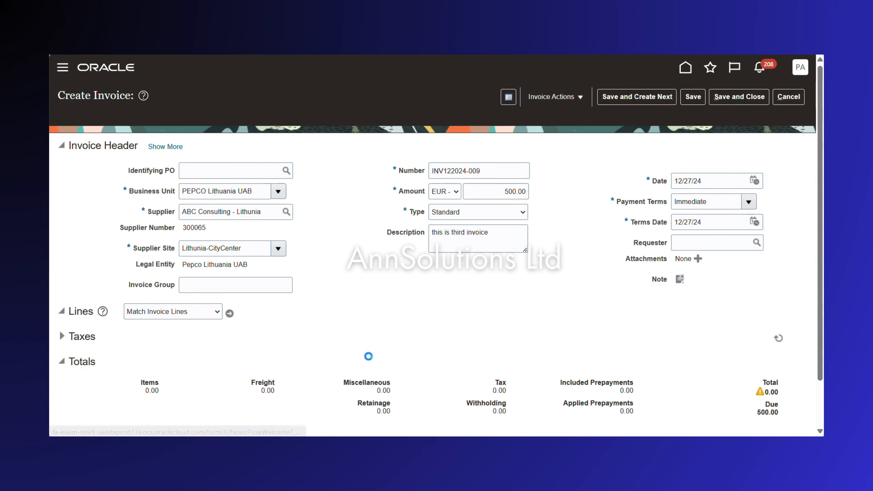
click(216, 419)
text(50)
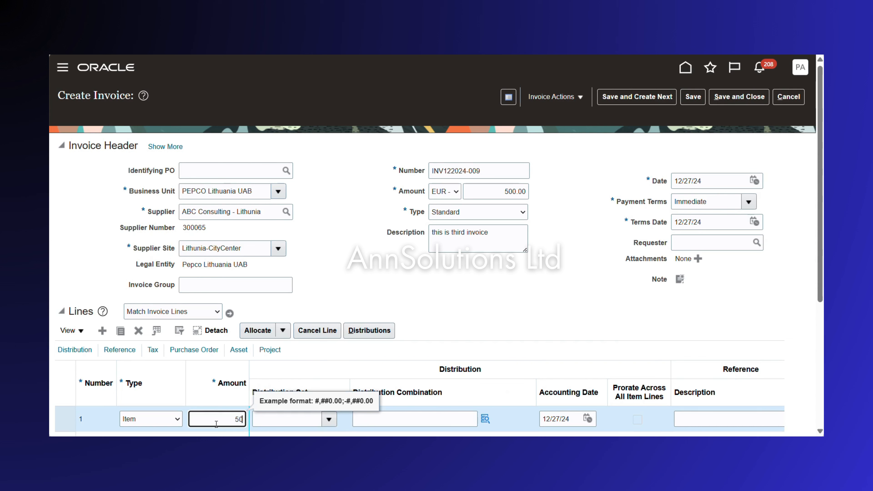
text(0)
key(Tab)
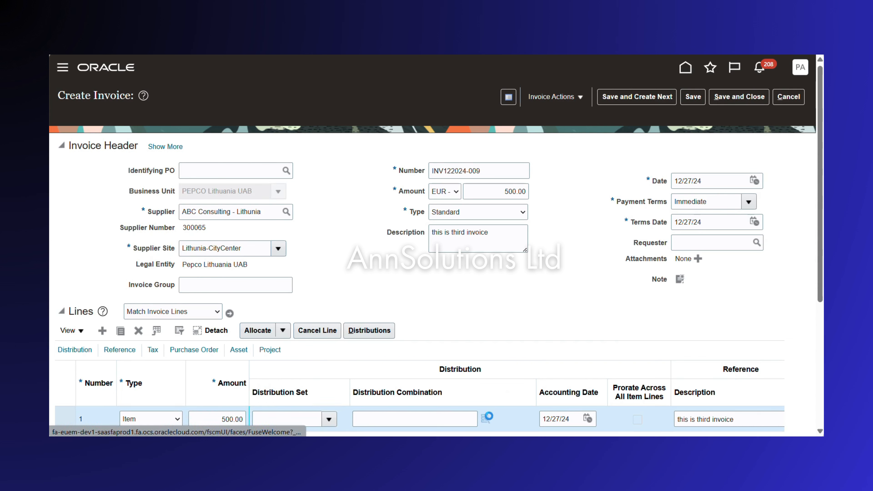
- Open line 1's distribution combination and set Entity to PLT, Account to 010101 and Cost Center to 000000
click(485, 419)
click(464, 156)
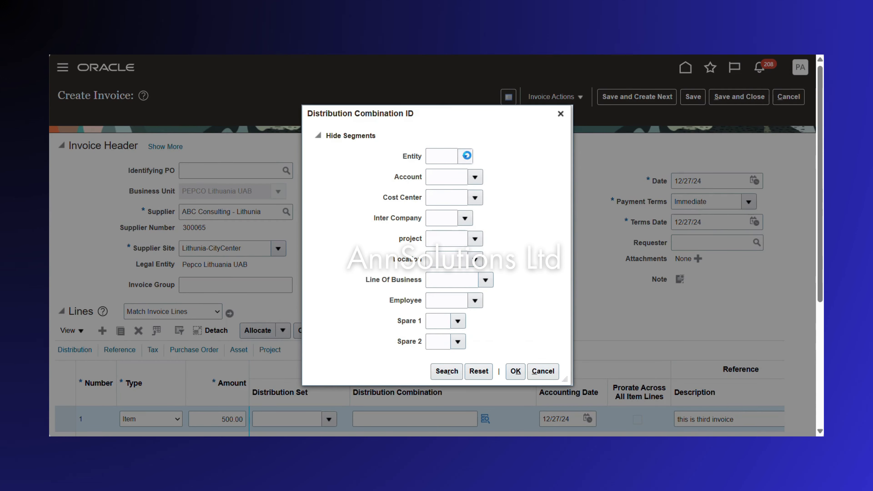
click(466, 178)
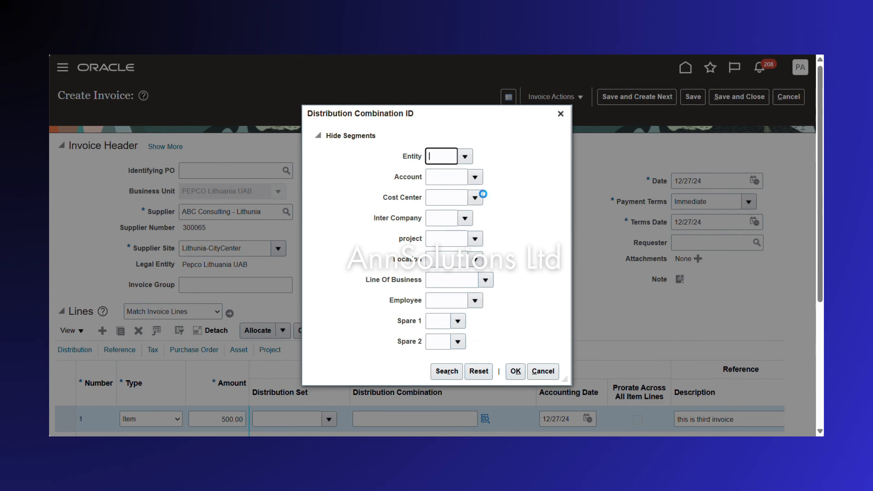
click(476, 177)
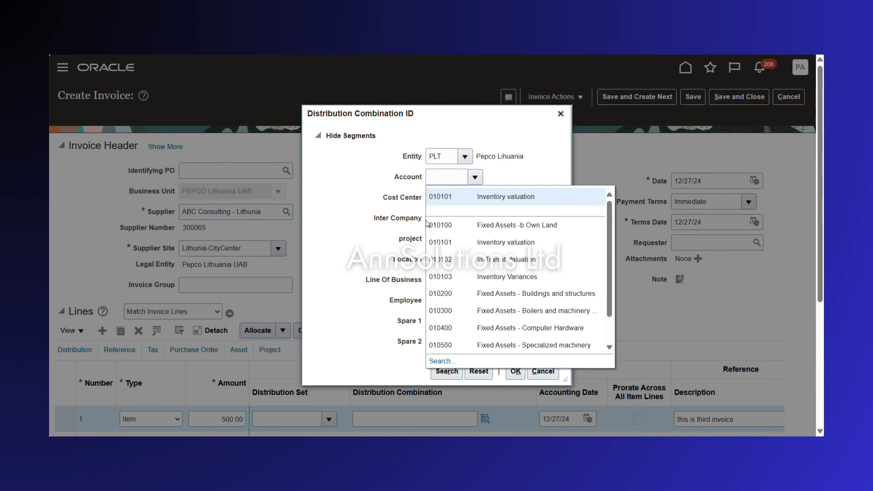
click(488, 198)
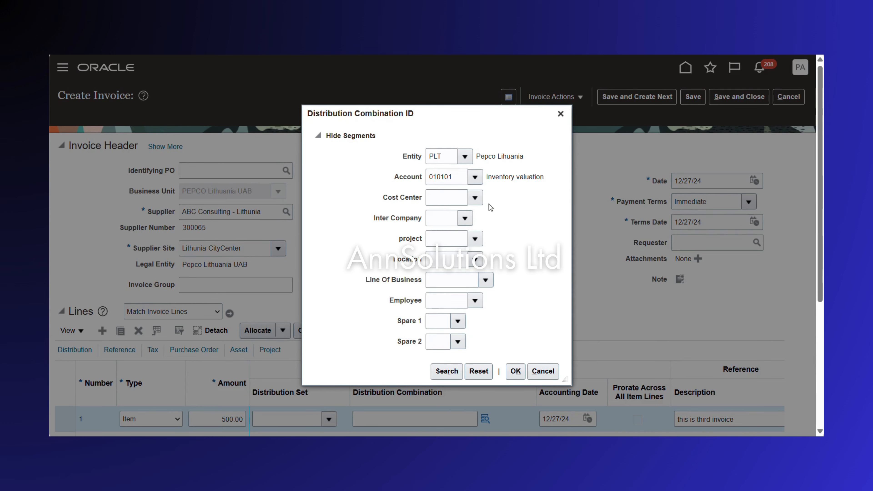
click(475, 197)
click(449, 227)
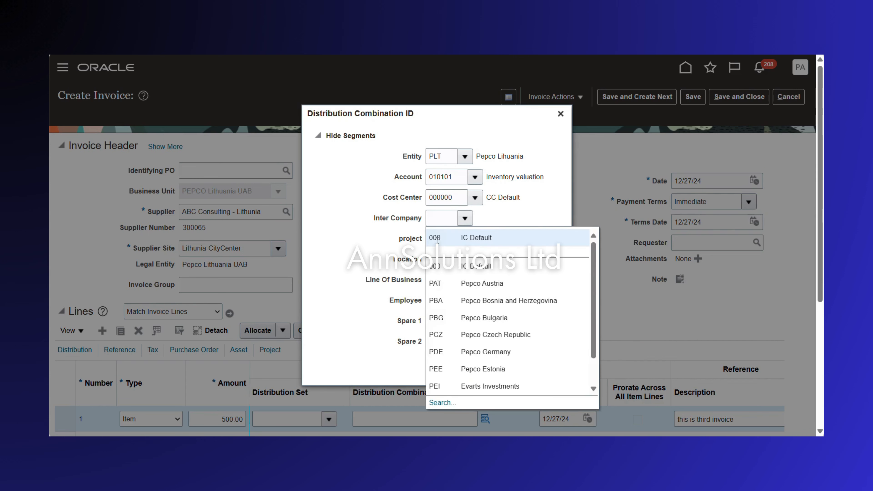
- Set Inter Company to 000, project to 000000 and Location to 000000 for the third invoice's distribution
click(438, 238)
click(472, 239)
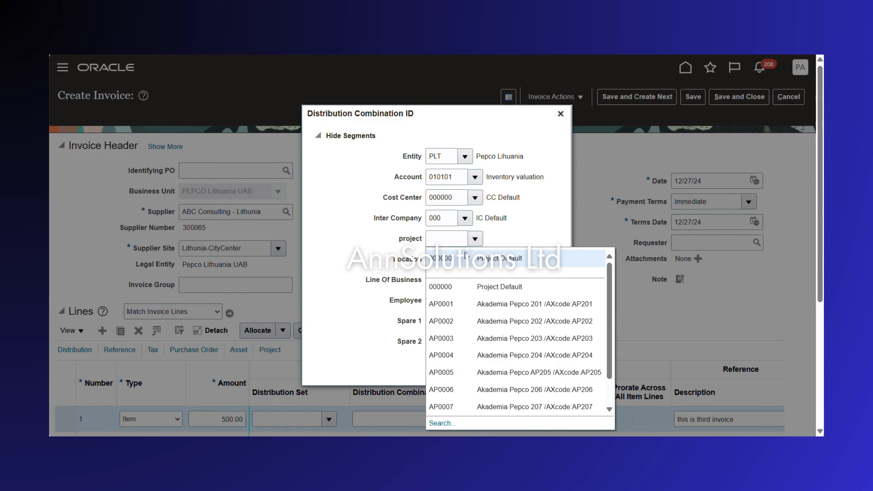
click(467, 255)
click(477, 261)
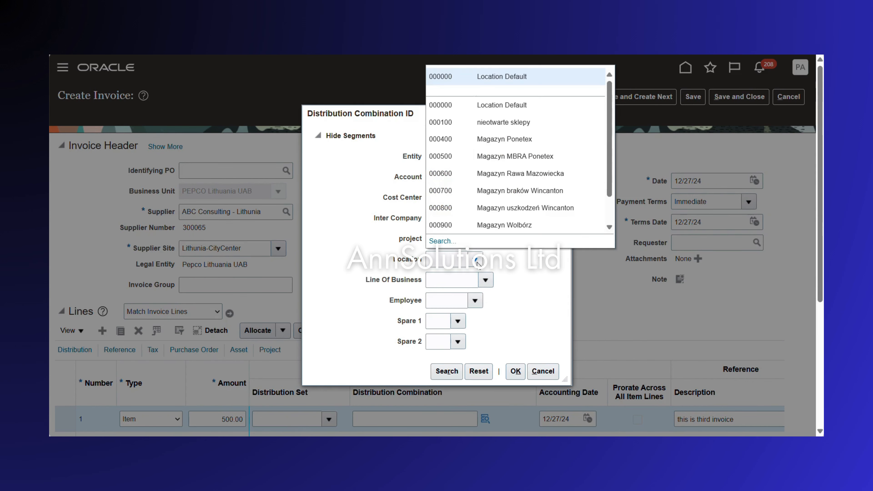
click(478, 81)
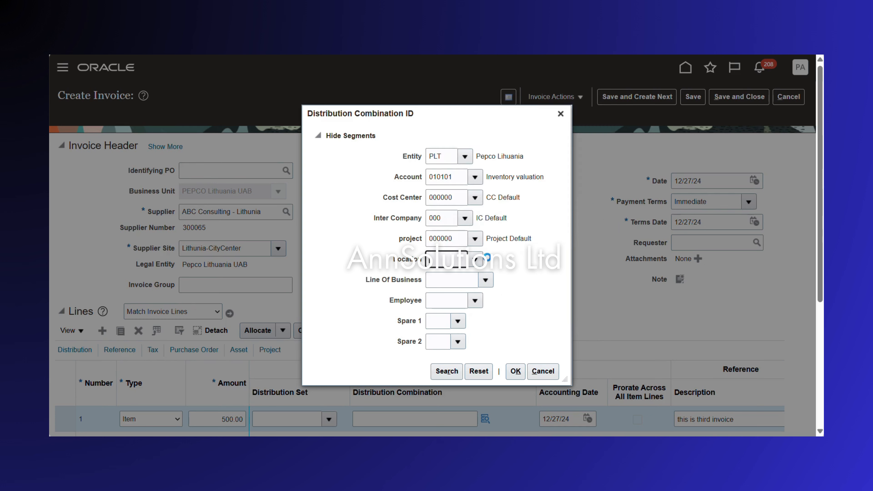
- Set Line Of Business to 00000000, Employee to 000000, and both Spare 1 and Spare 2 to 0, and accept the combination
click(485, 280)
click(450, 299)
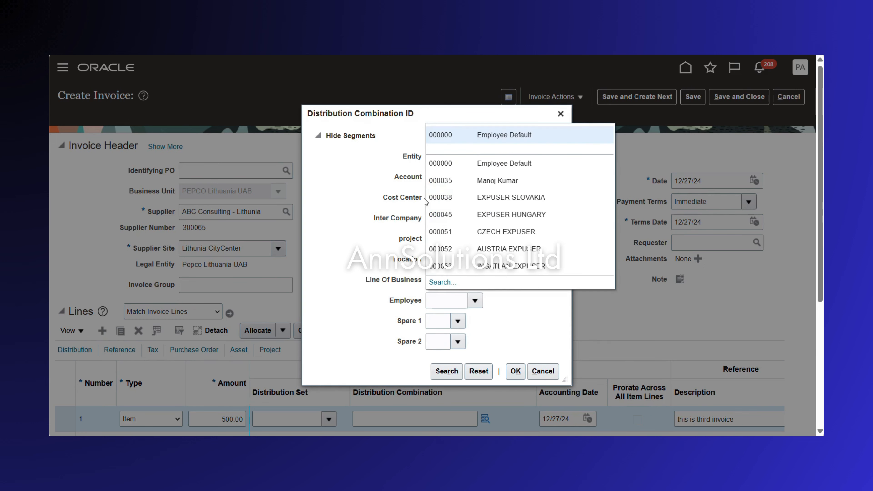
click(452, 133)
click(457, 320)
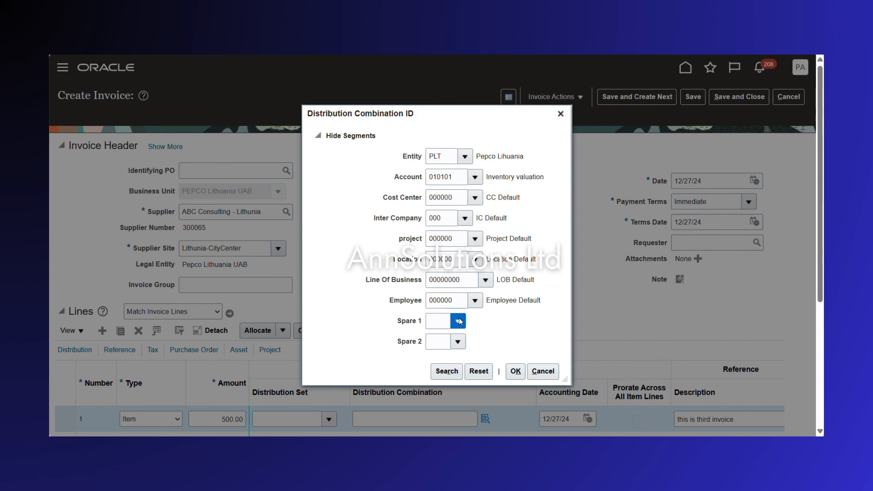
click(449, 342)
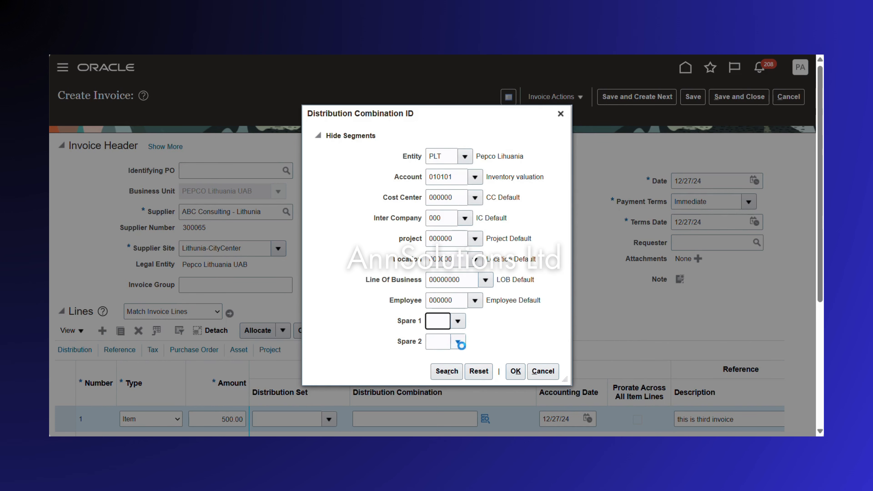
click(457, 343)
click(453, 360)
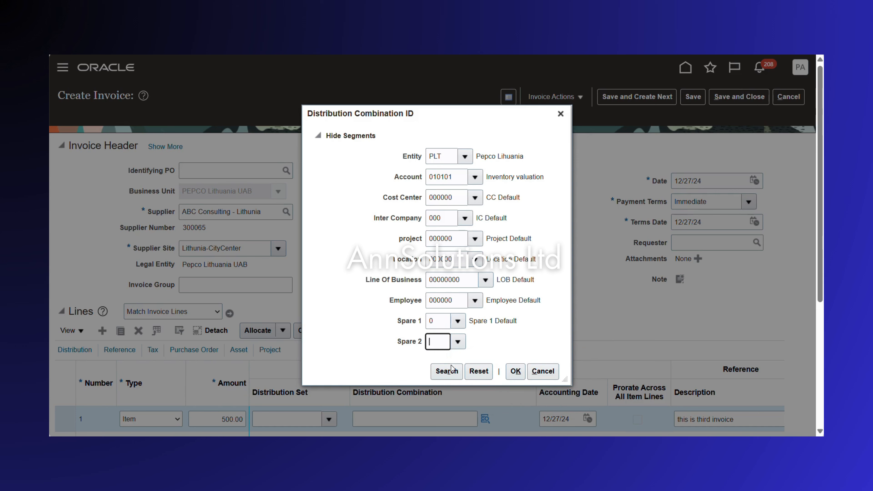
click(524, 371)
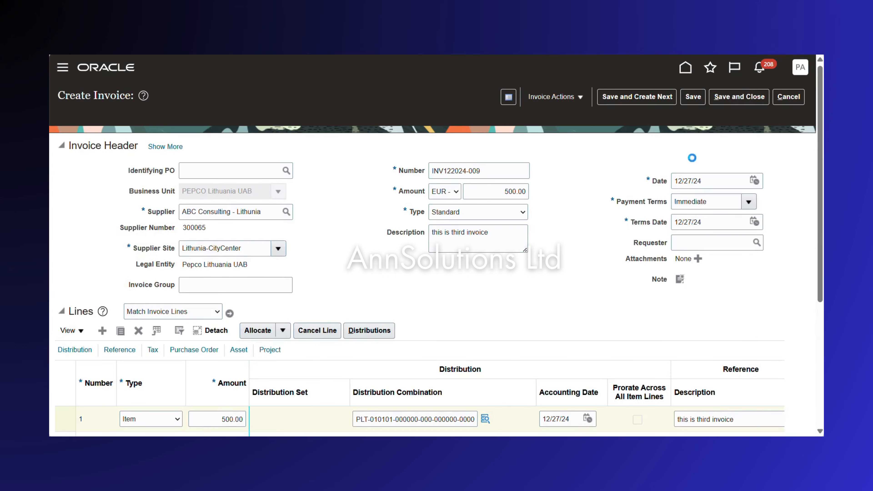
- Save and validate invoice INV122024-009, and check the withholding amount in its totals
click(692, 100)
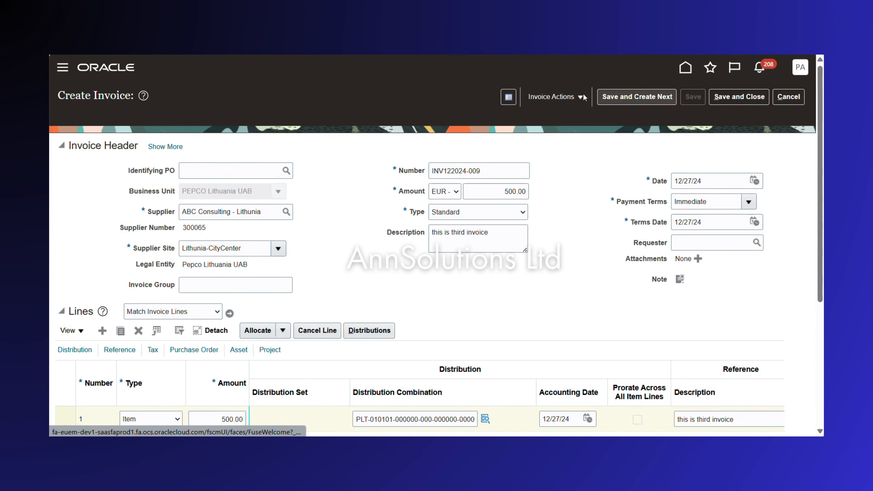
click(572, 98)
click(556, 149)
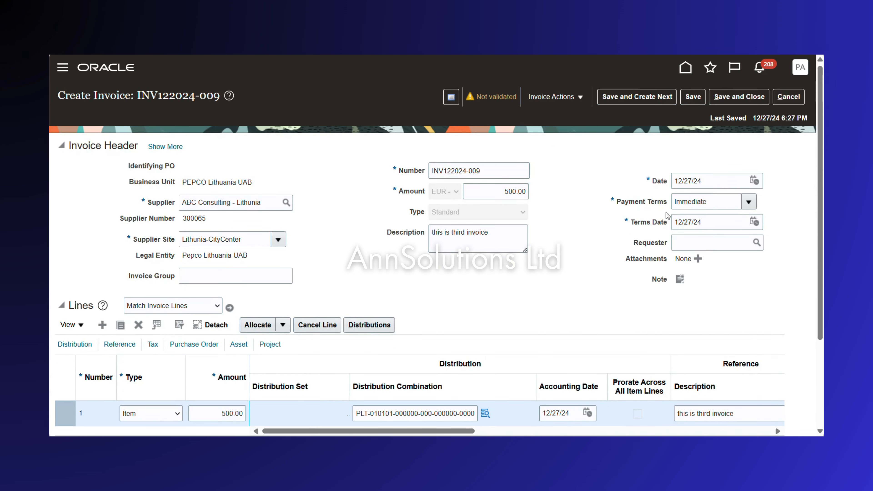
click(570, 181)
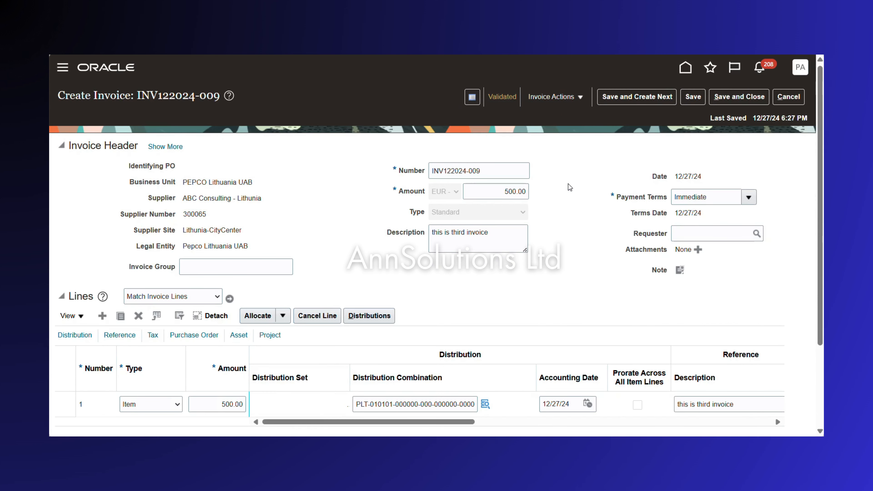
scroll(440, 290, down, 3)
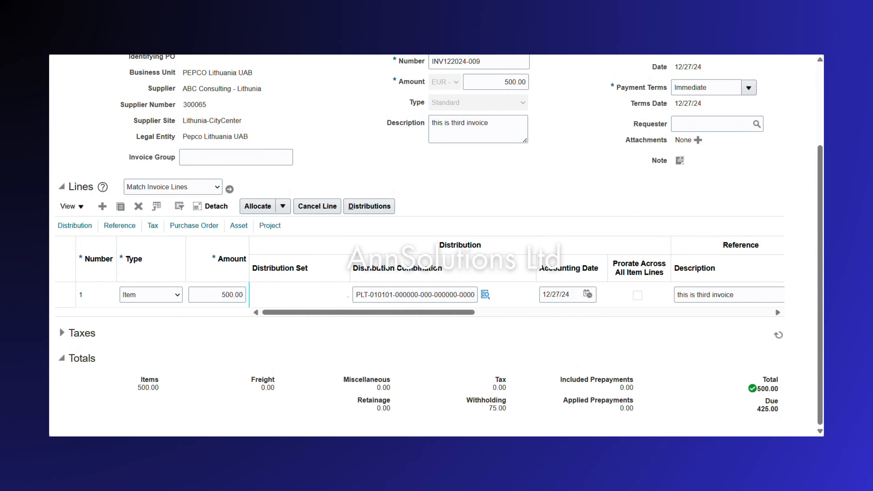
- Switch to the Withholding worksheet in Excel and examine the 0-50 amount-withheld band and its rate
click(573, 371)
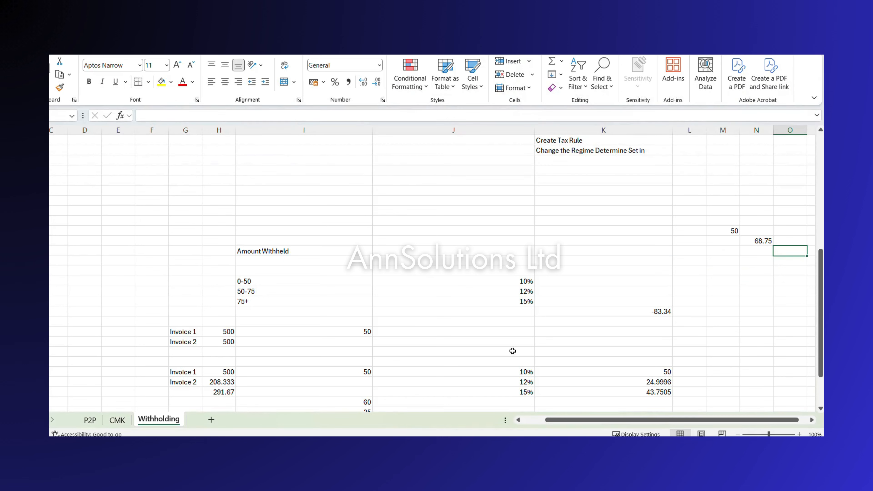
click(417, 324)
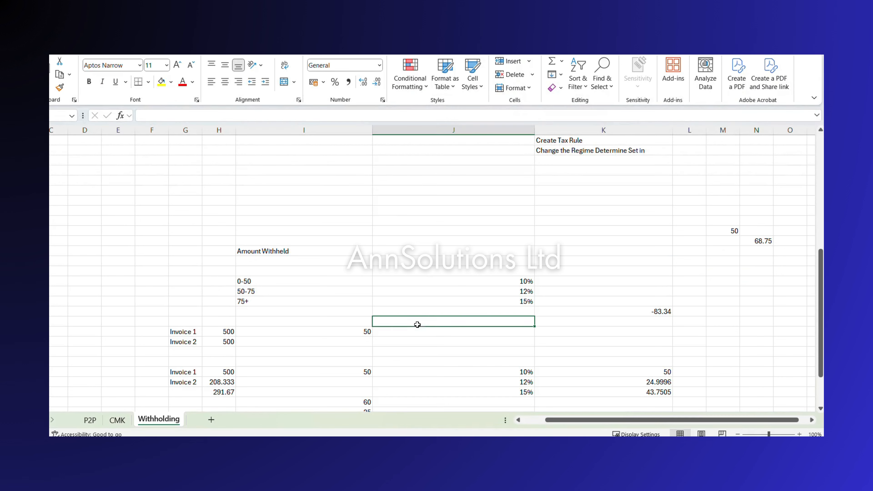
click(191, 396)
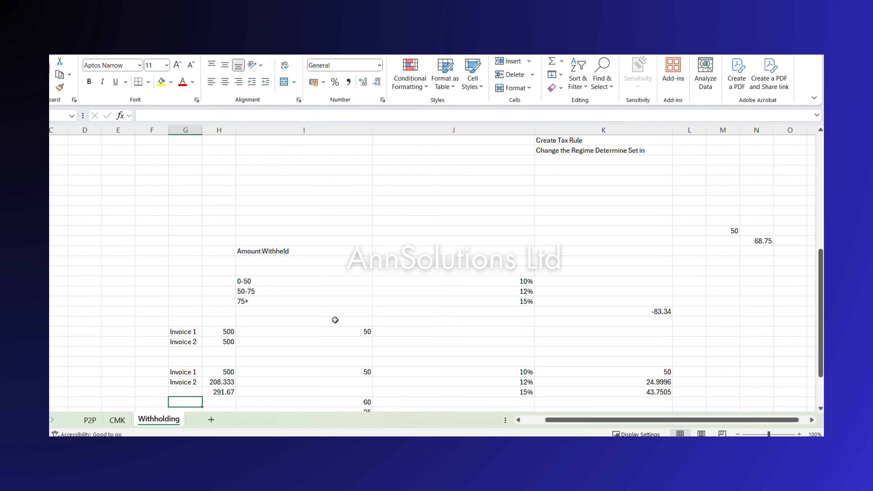
click(295, 322)
key(Up)
key(Up)
key(Up)
key(Up)
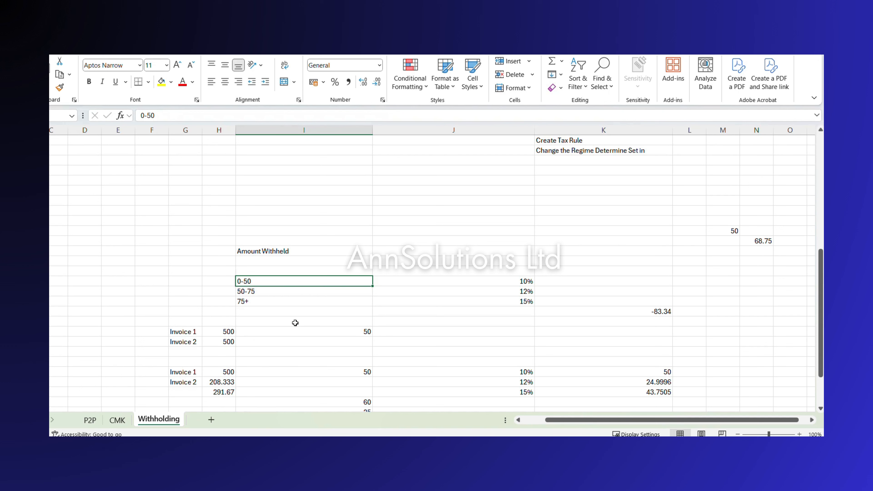
key(Right)
key(Right)
key(Left)
key(Left)
key(Left)
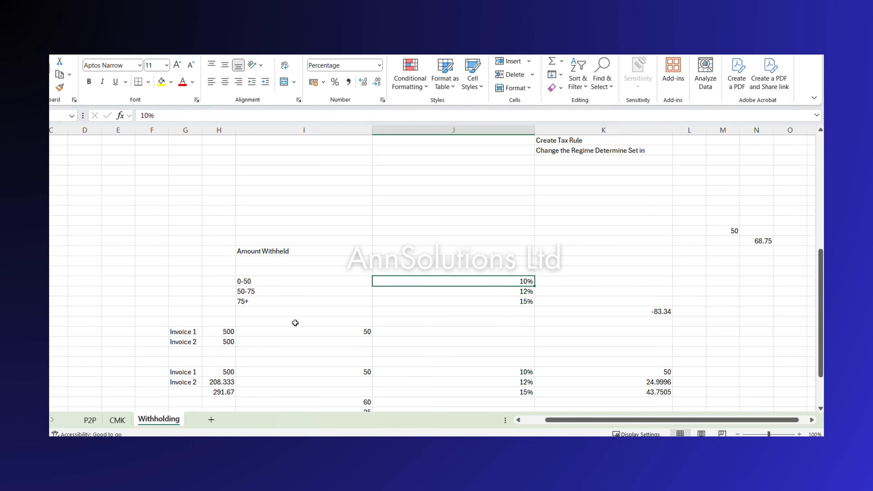
- Review the 50-75 and 75+ amount-withheld bands together with their withholding rates
key(Down)
key(Right)
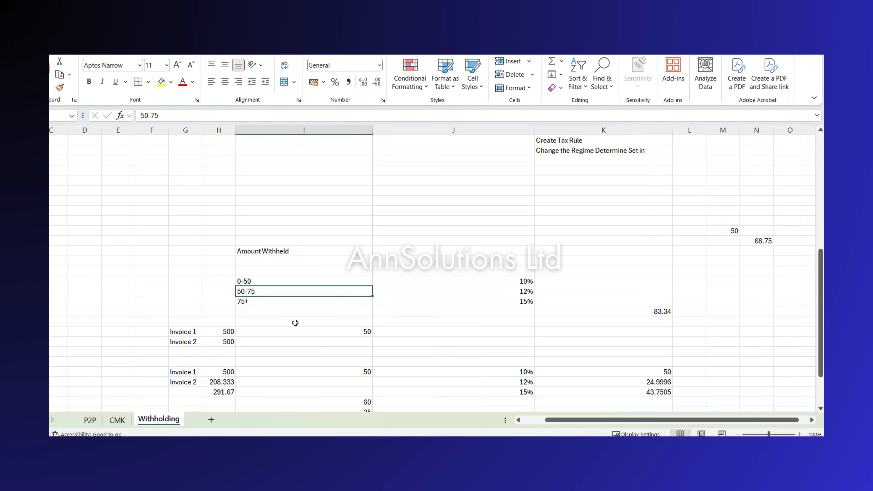
key(Right)
key(Right)
key(Down)
key(Left)
key(Left)
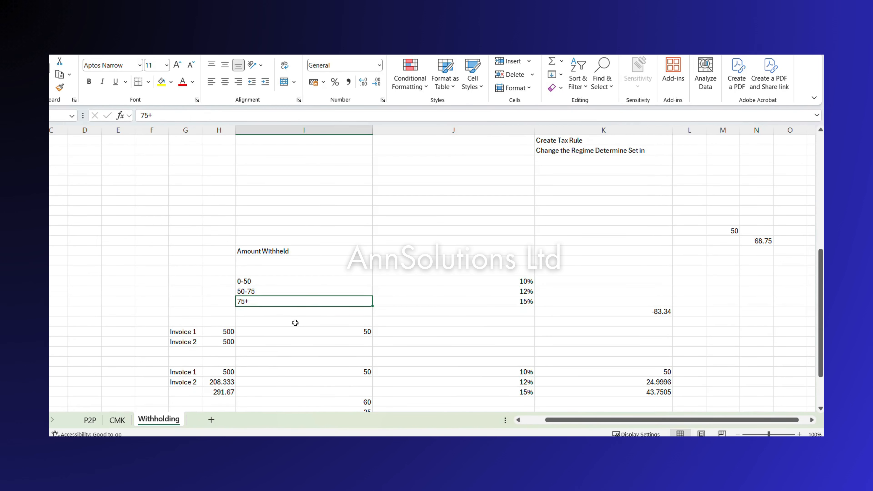
key(Right)
key(Right)
key(Left)
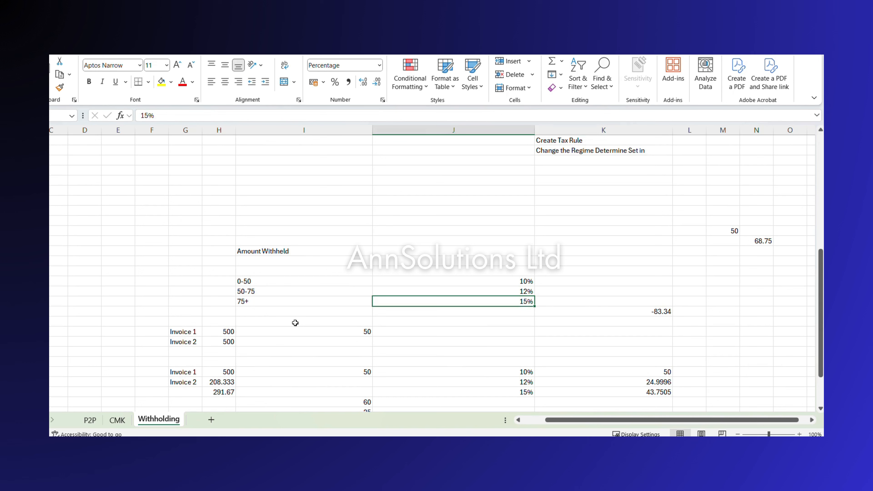
- Examine Invoice 1's amount, rate and withholding formula in the detailed calculation table
key(Down)
key(Down)
key(Down)
key(Down)
key(Down)
key(Down)
key(Down)
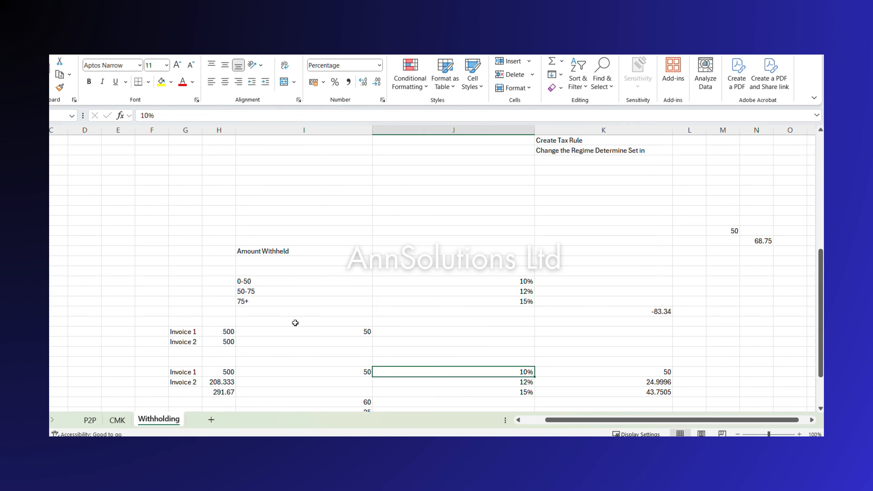
key(Left)
key(Left)
key(Left)
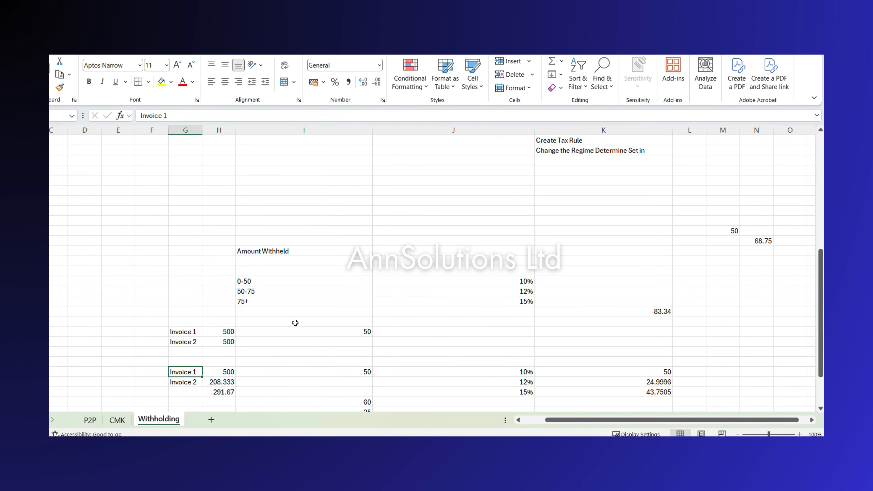
key(Right)
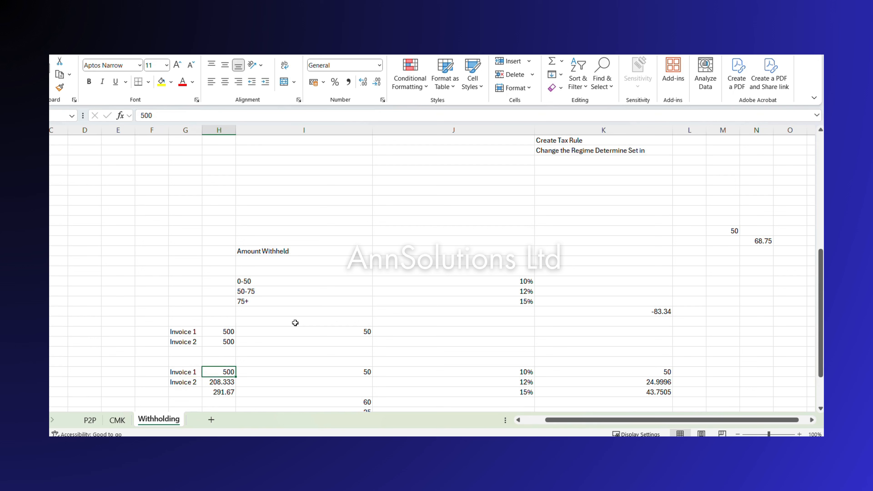
key(Right)
key(Right)
key(Right)
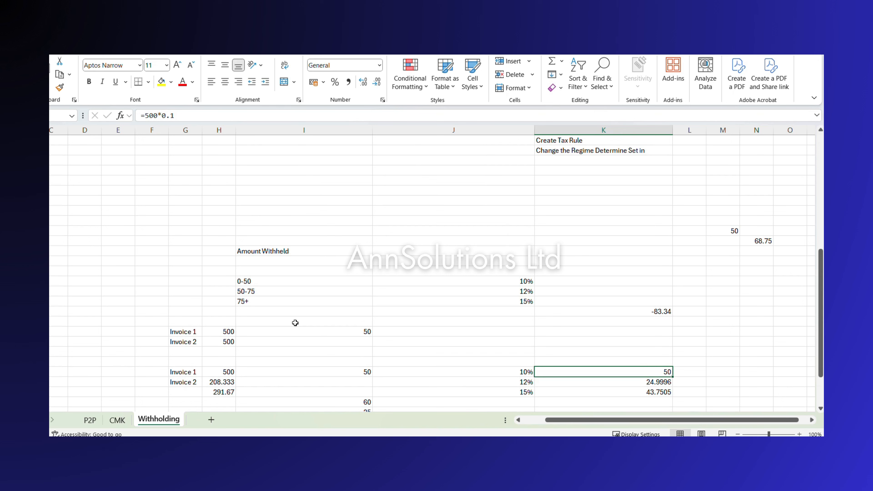
key(Left)
key(Left)
key(Left)
key(Left)
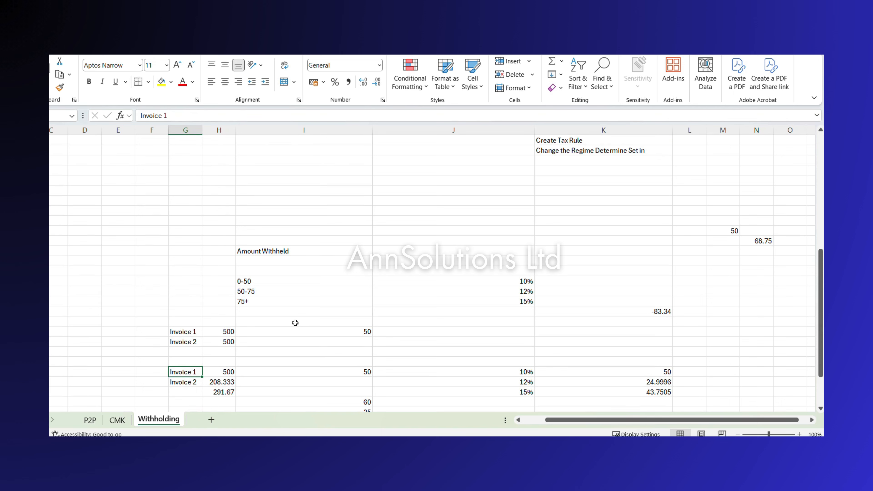
key(Right)
key(Right)
key(Right)
key(Right)
key(Right)
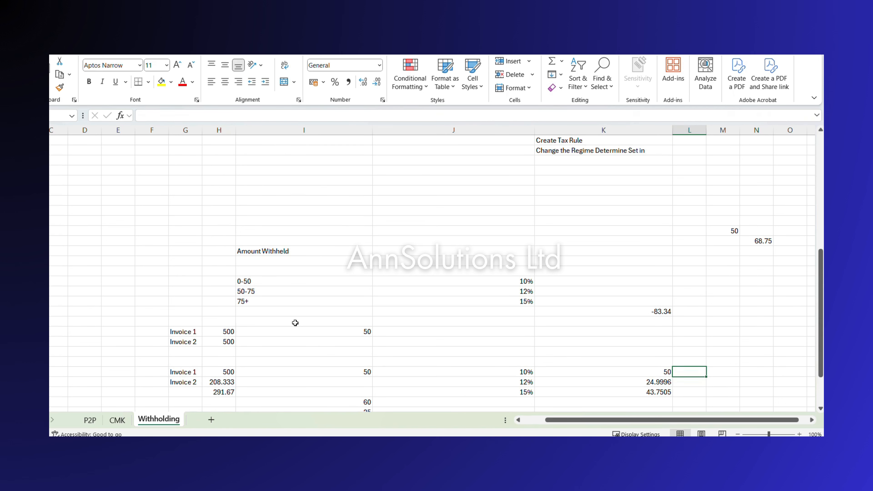
key(Left)
key(Left)
key(Left)
key(Left)
key(Left)
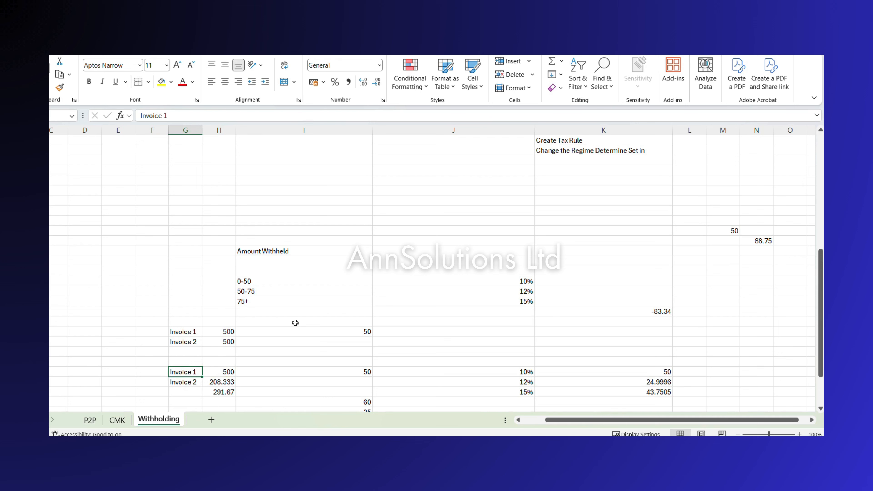
key(Right)
key(Right)
key(Right)
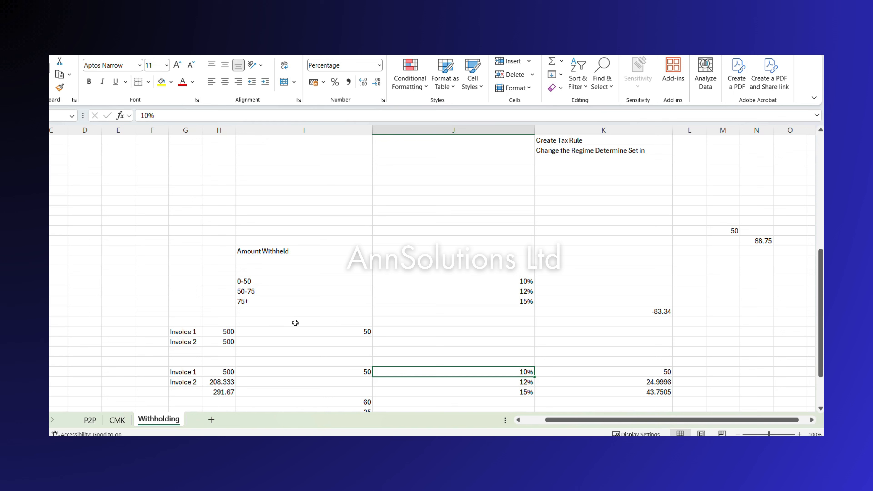
- Examine Invoice 2's first portion, its 12% rate and the withholding formula behind it
key(Down)
key(Left)
key(Left)
key(Left)
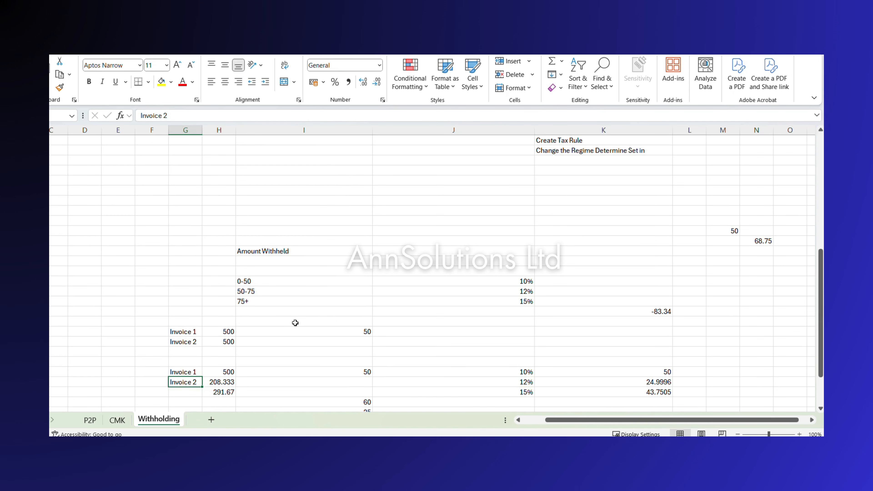
key(Right)
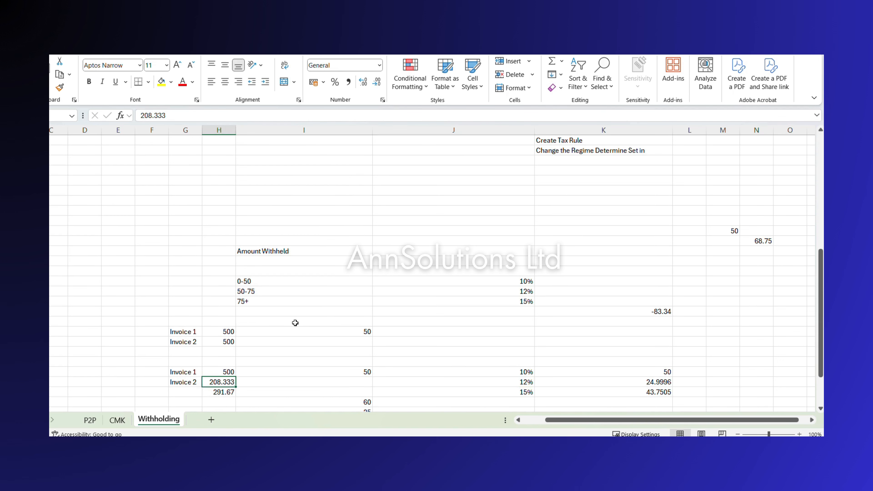
key(Right)
key(Right)
key(Right)
key(Left)
key(Left)
key(Left)
key(Down)
key(Up)
key(Right)
key(Right)
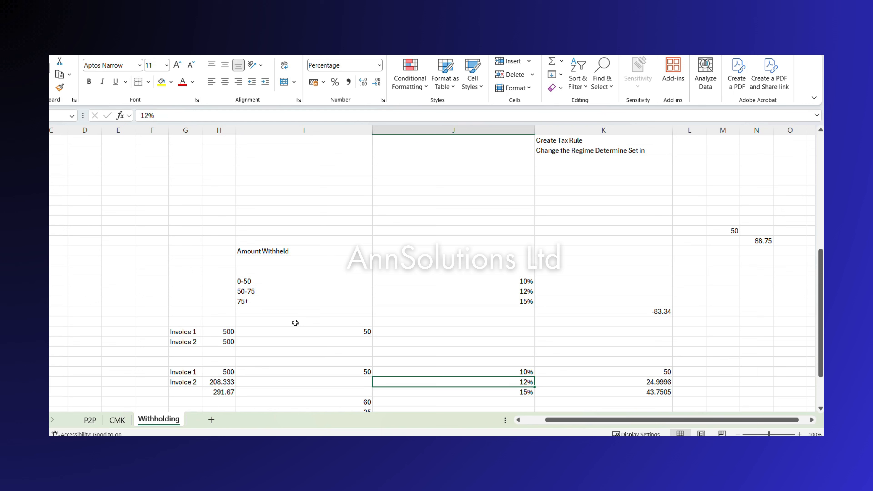
key(Right)
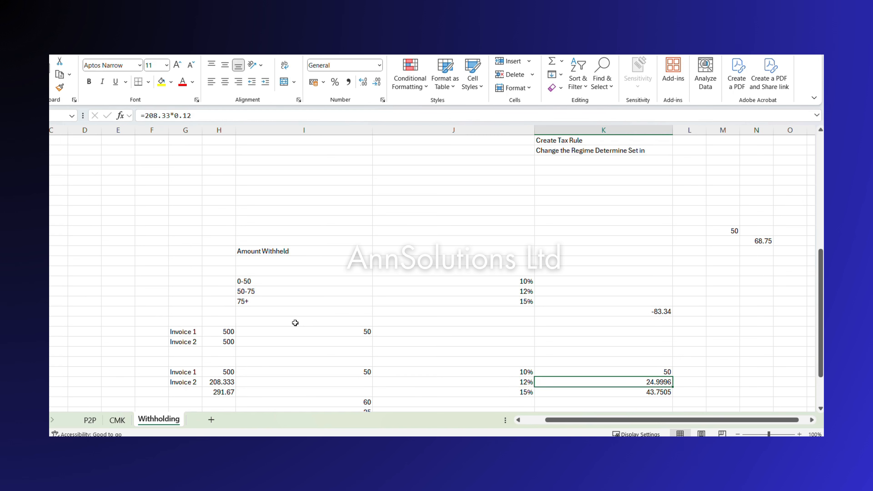
key(Left)
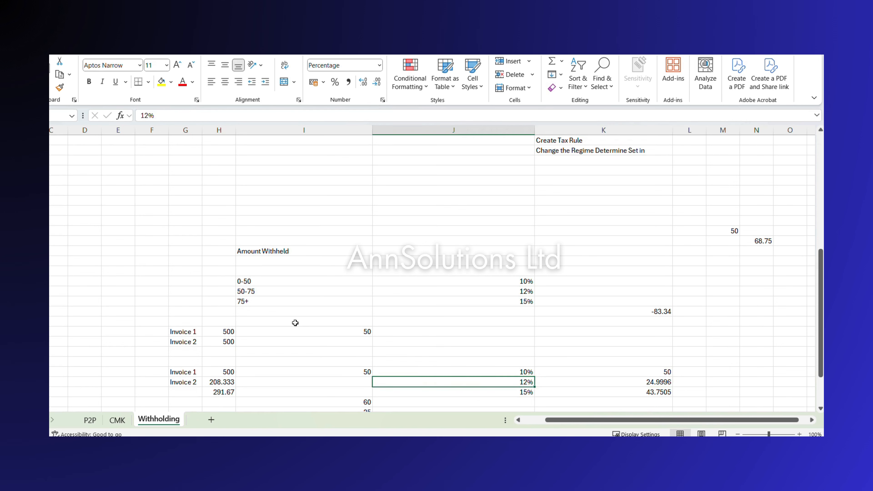
- Examine Invoice 2's remaining portion, its 15% rate and the corresponding withholding formula
key(Left)
key(Left)
key(Left)
key(Down)
key(Right)
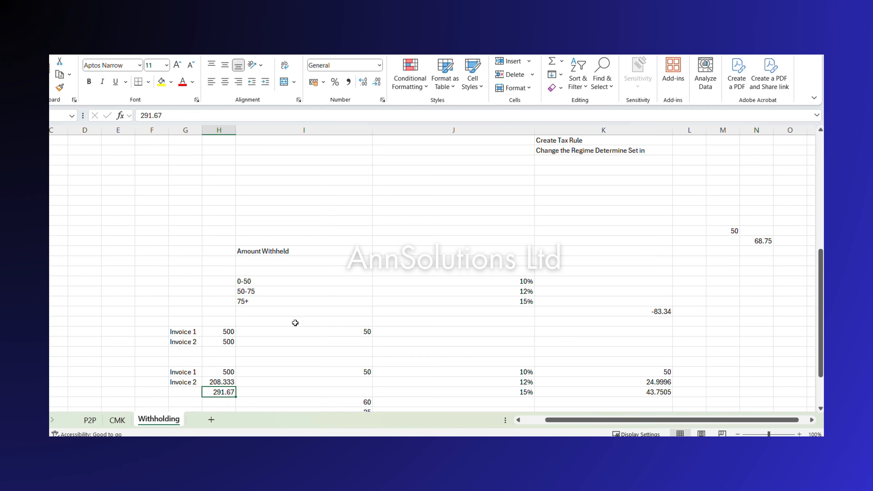
key(Right)
key(Right)
key(Right)
key(Left)
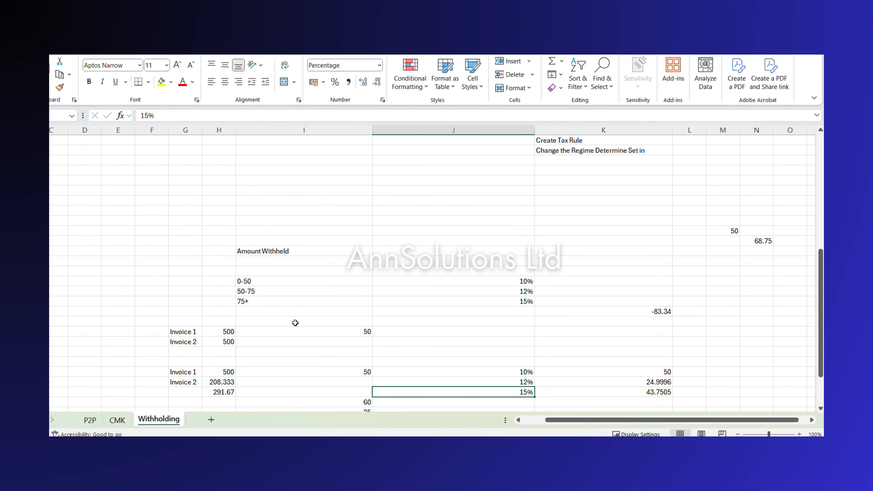
key(Right)
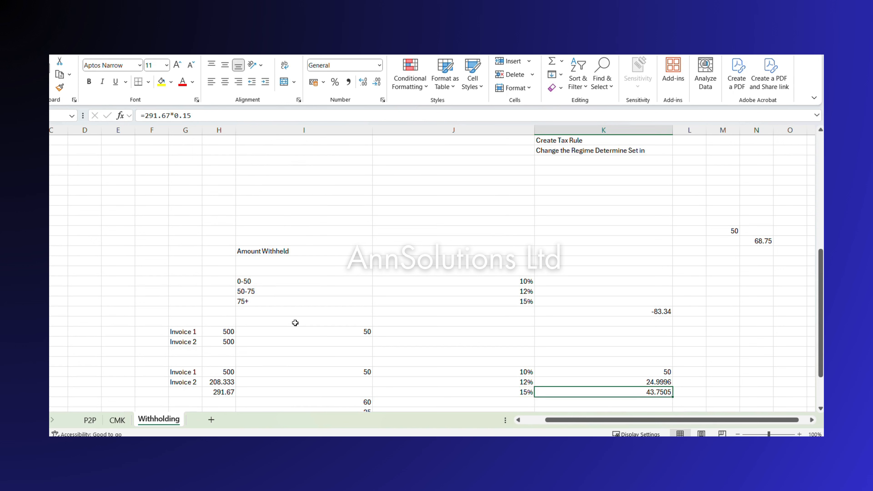
- Total Invoice 2's 12% and 15% withholding amounts with a SUM formula in column L beside the 15% row
key(Up)
key(shift+Down)
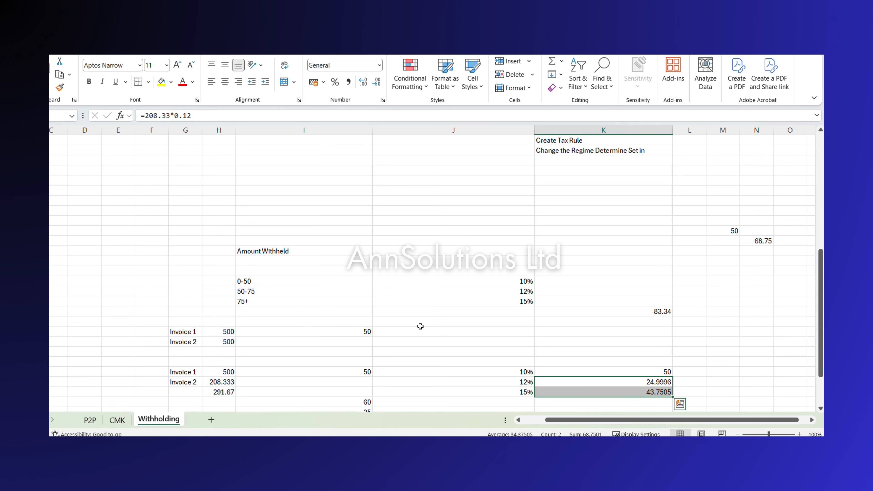
scroll(421, 327, down, 1)
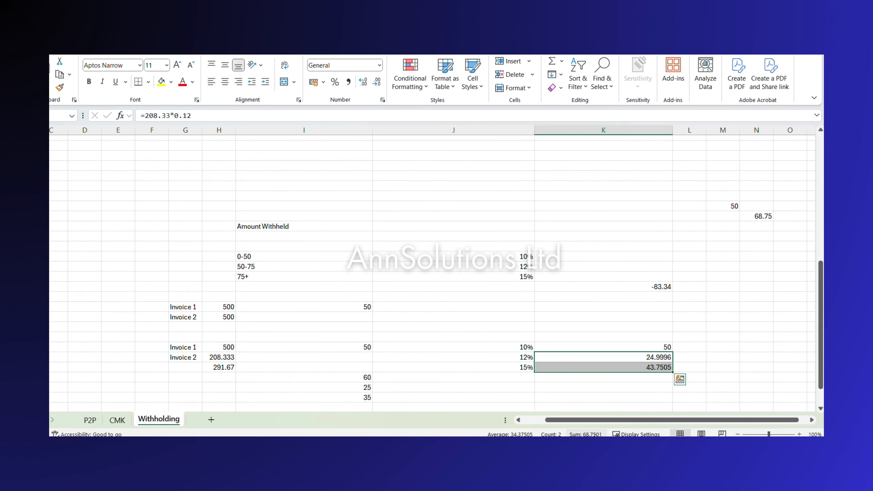
click(693, 367)
text(=sum()
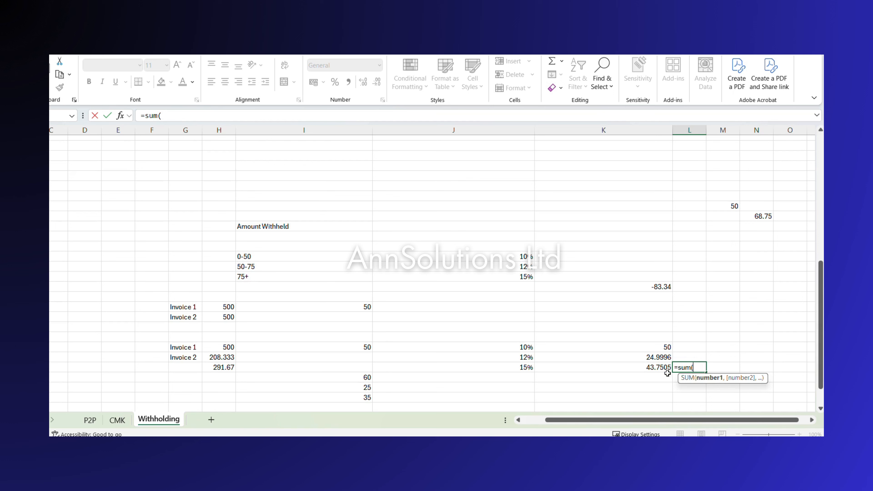
drag(659, 368, 659, 368)
key(Return)
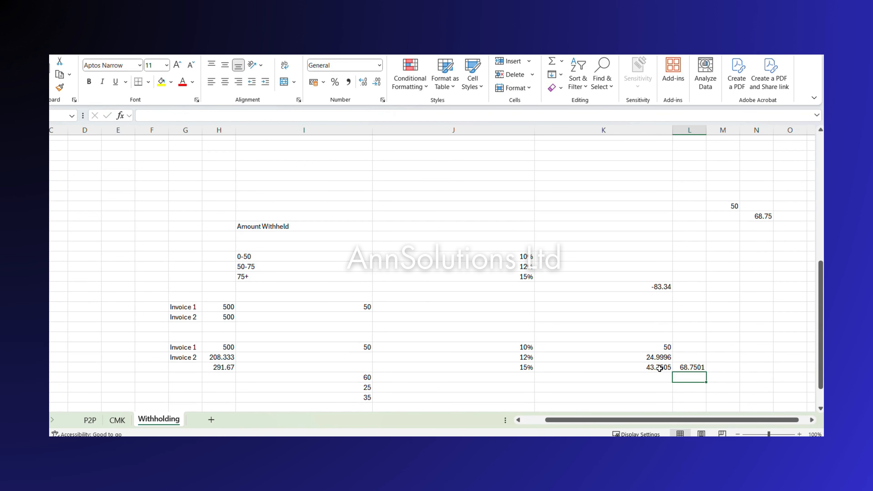
- Add an Invoice 3 entry with an amount of 500 directly below Invoice 2's split portions
key(Return)
key(Return)
key(Return)
key(Return)
key(Return)
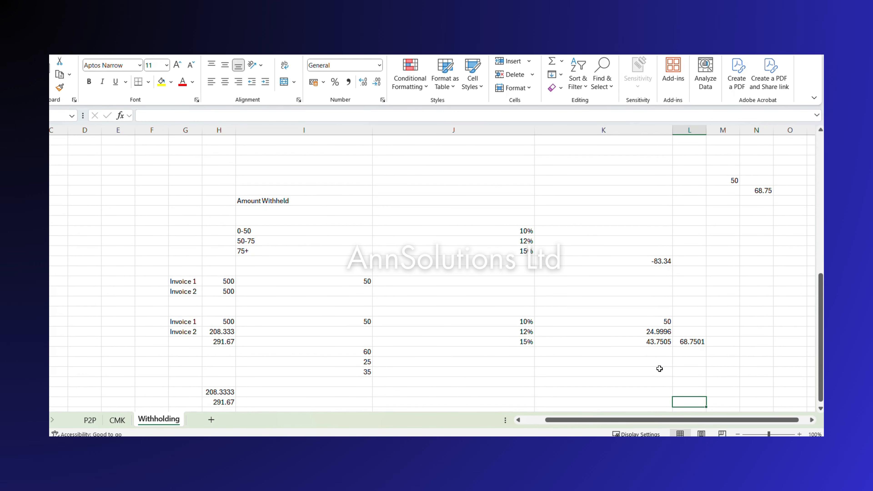
key(Up)
key(Up)
key(Up)
key(Up)
key(Up)
key(Left)
key(Left)
key(Left)
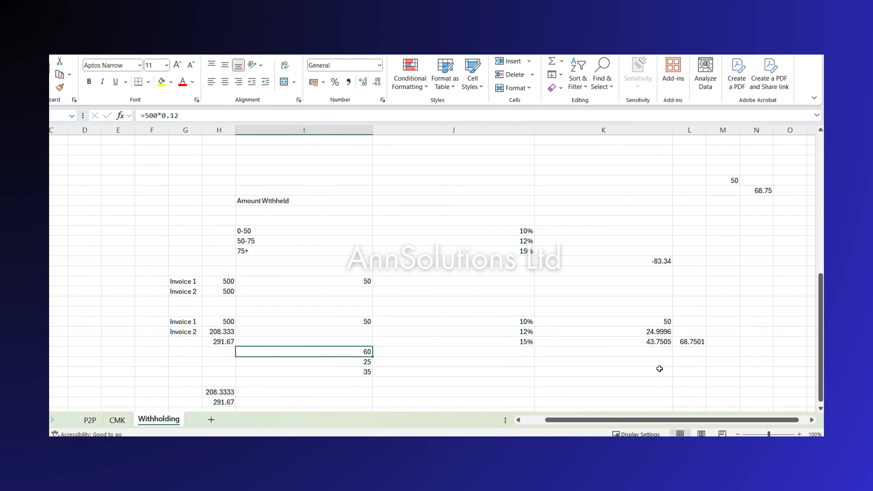
click(659, 369)
key(Down)
key(Up)
key(Up)
key(Left)
key(Left)
key(Left)
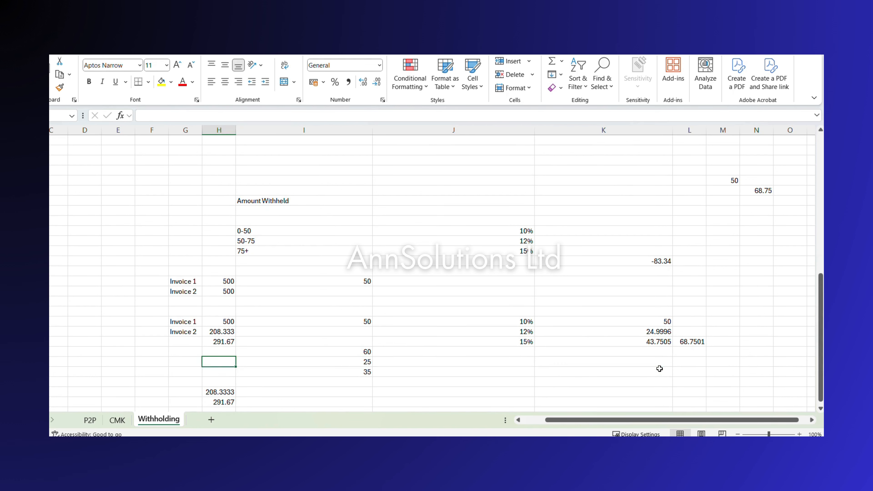
key(Up)
key(Left)
text(Invoice 3)
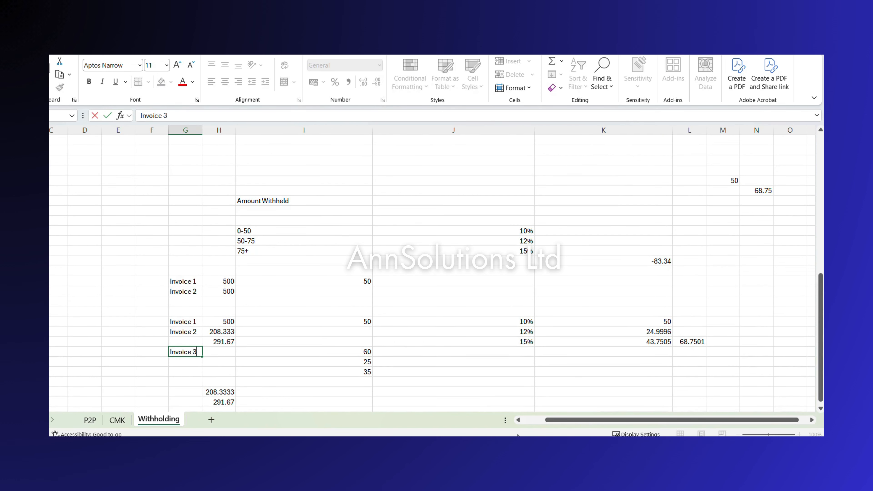
key(Tab)
text(500)
key(Tab)
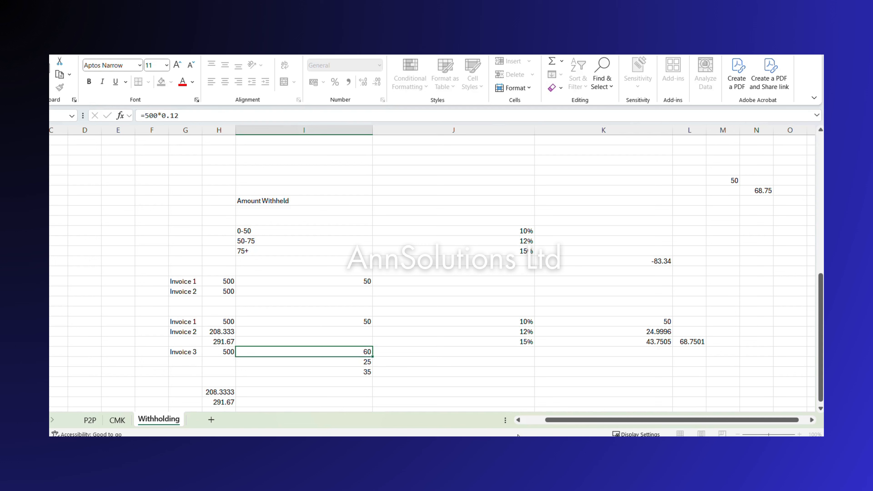
- Review the amounts already withheld for Invoice 1 and Invoice 2 as the basis for Invoice 3
key(Up)
key(Up)
key(Up)
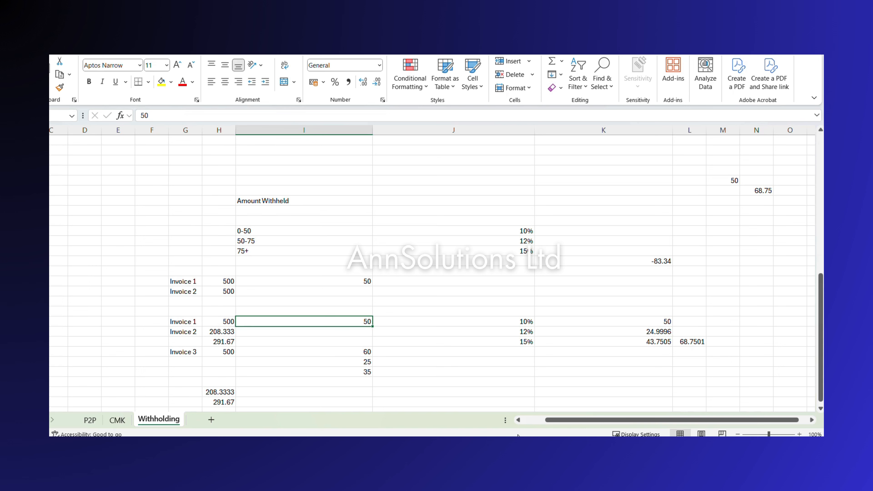
key(Down)
key(Down)
key(Right)
key(Right)
key(Right)
key(Up)
key(Up)
key(Left)
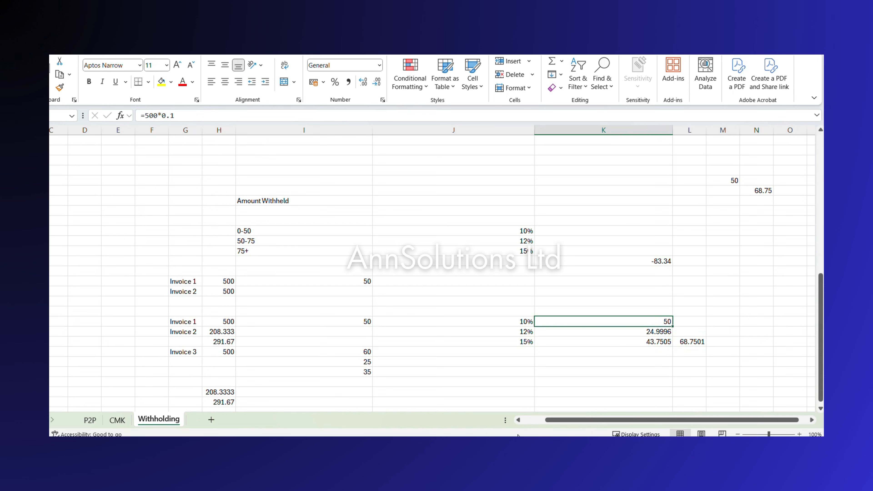
- Review the 75+ amount-withheld bracket and its 15% rate as the basis for Invoice 3
key(Down)
key(Left)
key(Left)
key(Left)
key(Up)
key(Up)
key(Up)
key(Up)
key(Up)
key(Up)
key(Up)
key(Up)
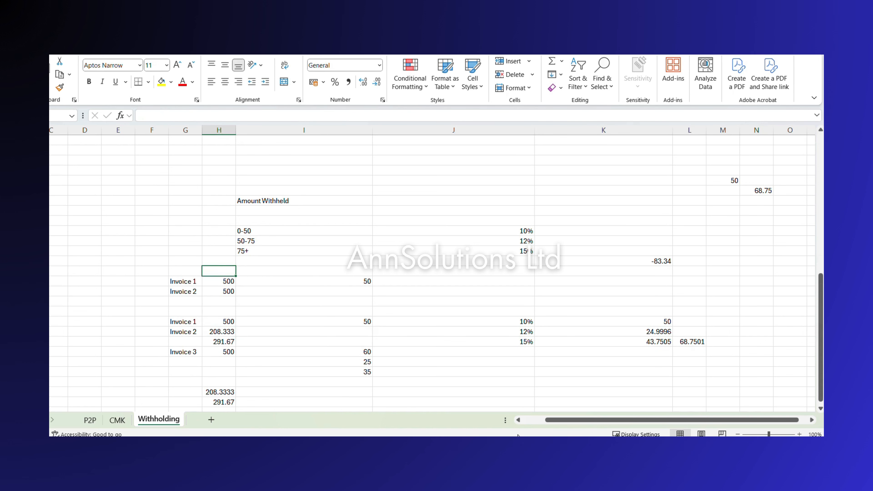
key(Right)
key(Right)
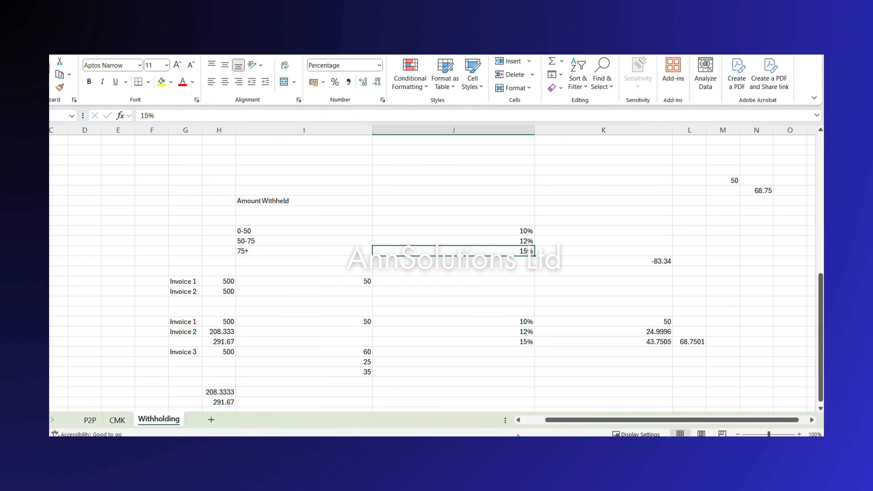
key(Left)
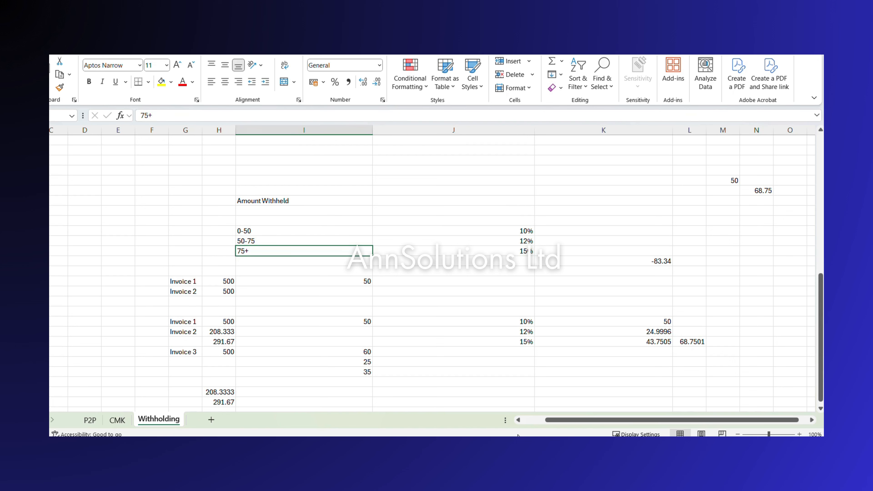
key(Right)
key(Down)
key(Down)
key(Down)
key(Down)
key(Down)
key(Down)
key(Down)
key(Down)
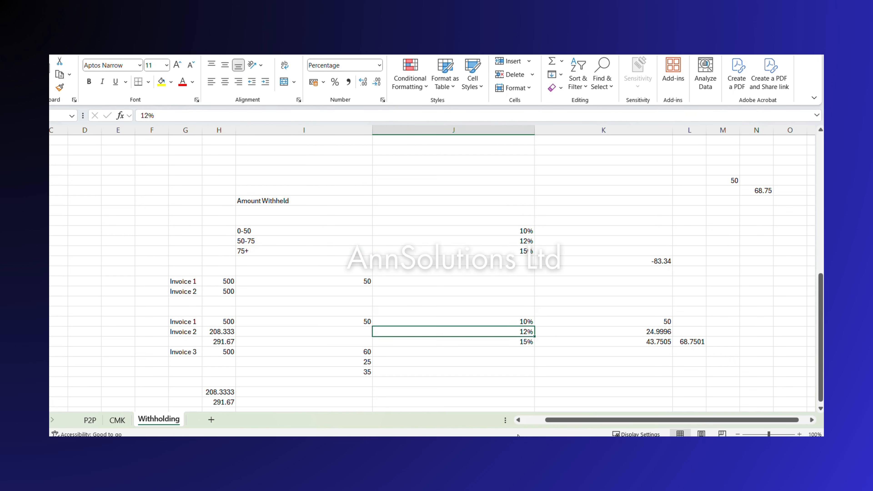
- Set Invoice 3's withholding amount to 75 in column I beside its 500 amount
key(Down)
key(Down)
key(Left)
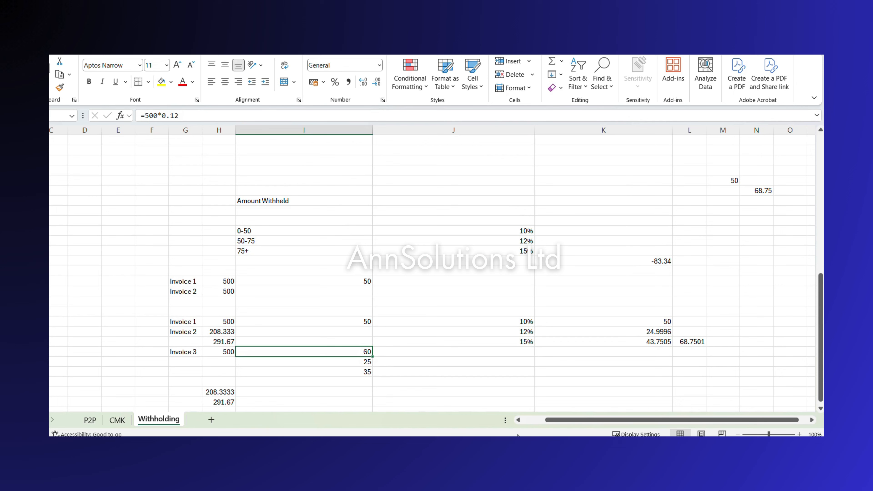
text(75)
key(Tab)
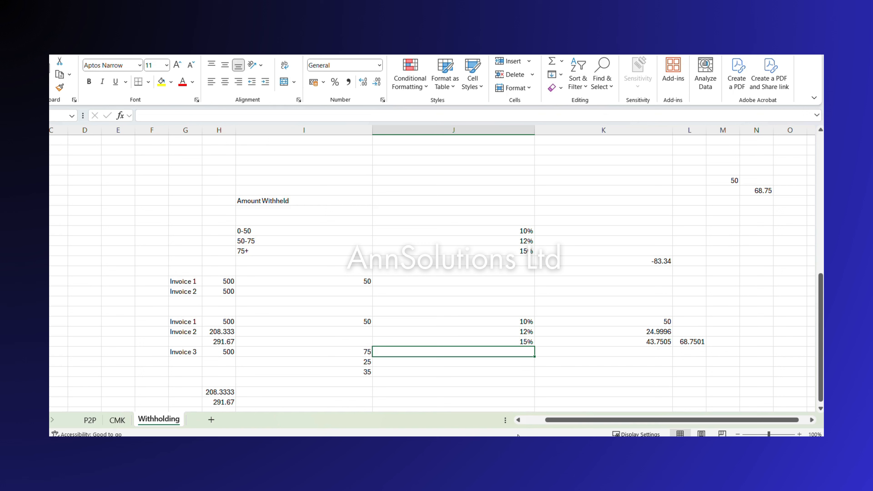
key(Left)
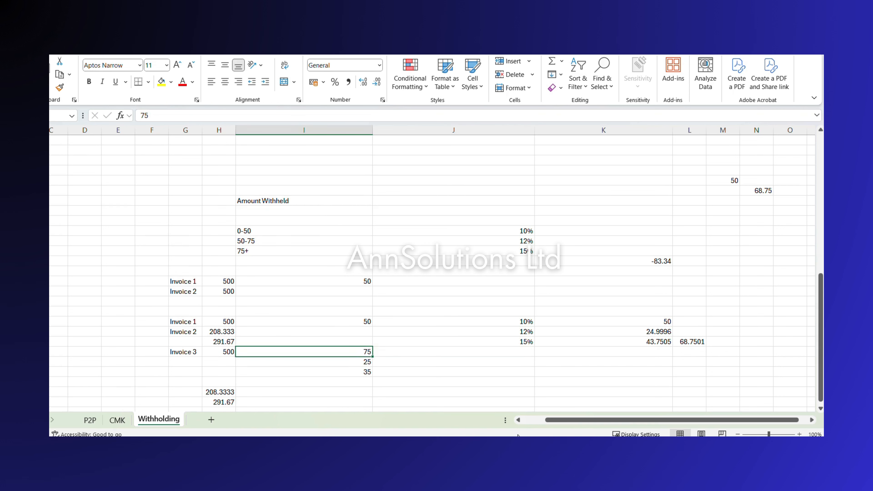
key(Left)
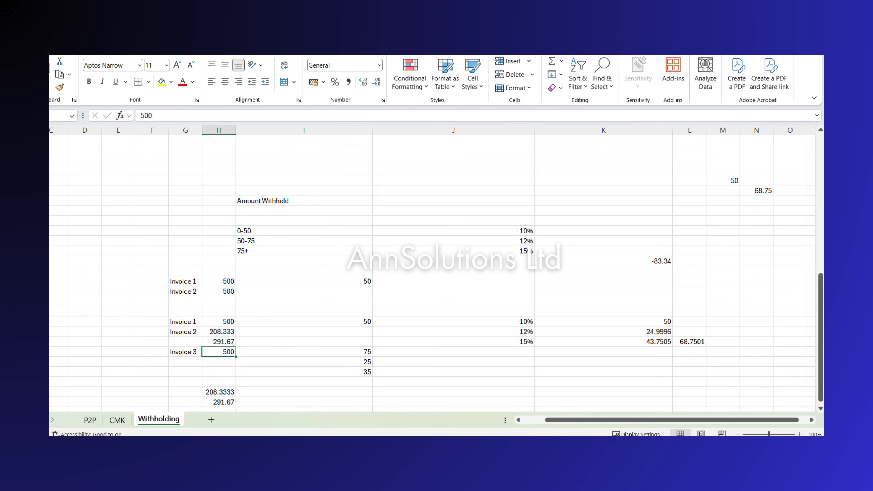
- Switch to Oracle Fusion, compare the third invoice's withholding total with the spreadsheet and leave the invoice
click(476, 414)
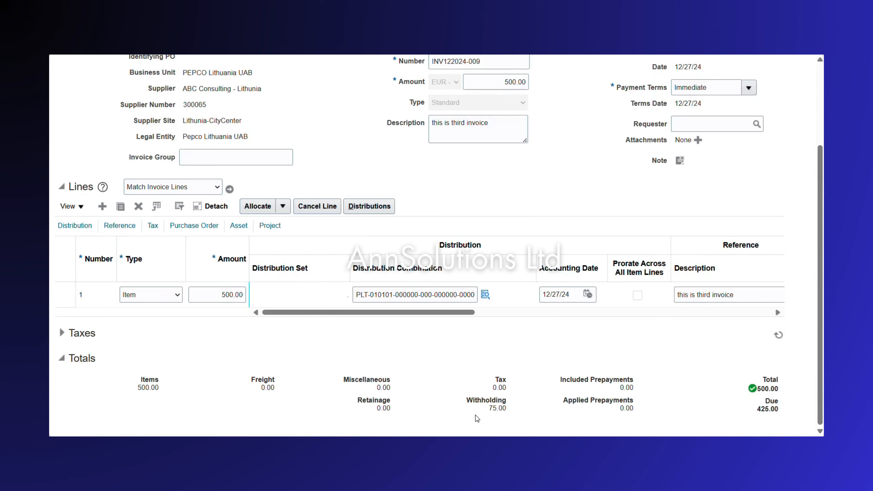
scroll(584, 186, up, 3)
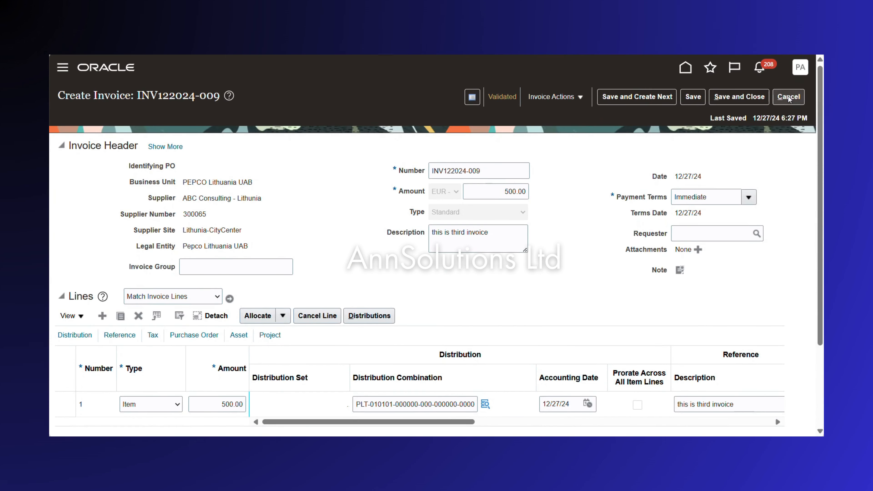
click(795, 97)
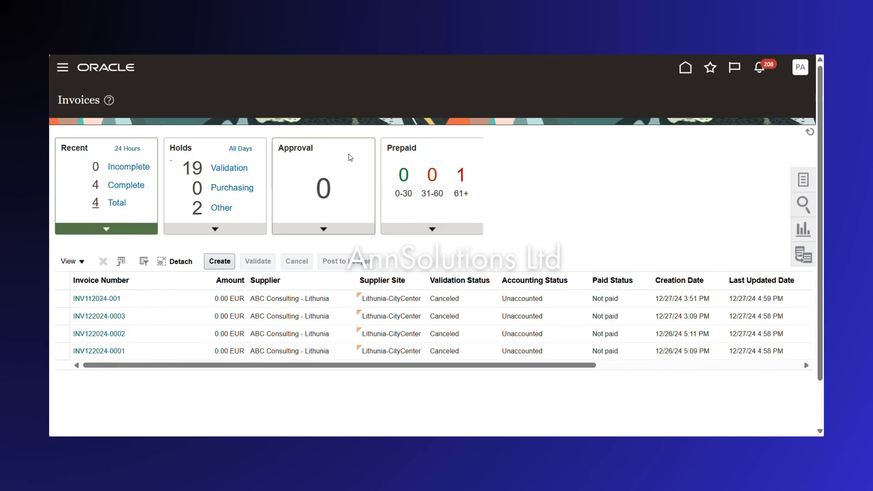
- Start a new invoice for business unit PEPCO Lithuania UAB with supplier ABC Consulting - Lithunia
click(224, 262)
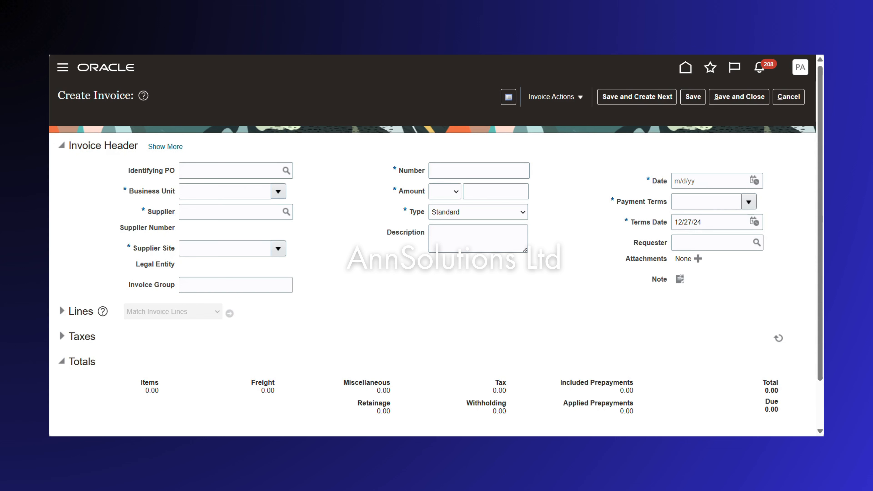
click(196, 193)
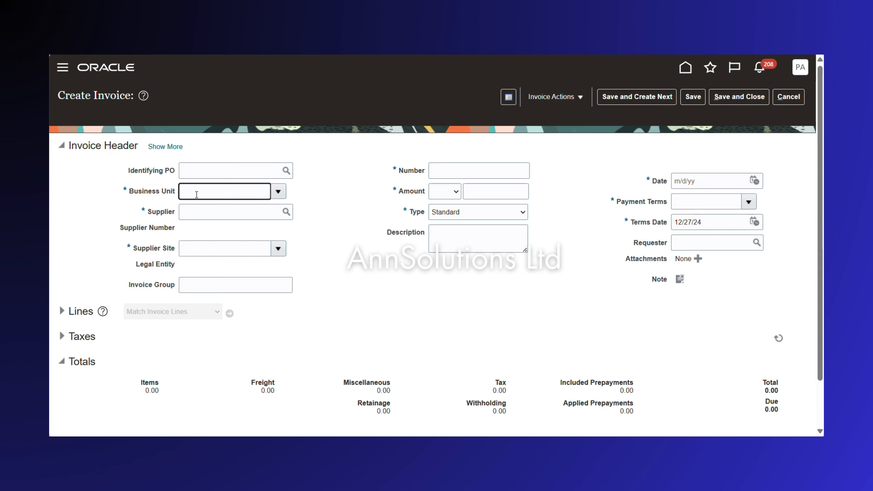
text(Pepco)
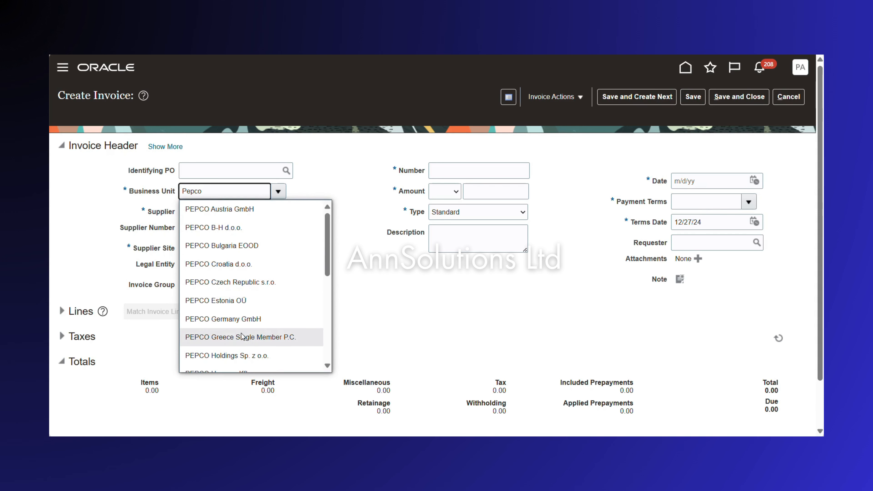
scroll(241, 337, down, 1)
text(Lit)
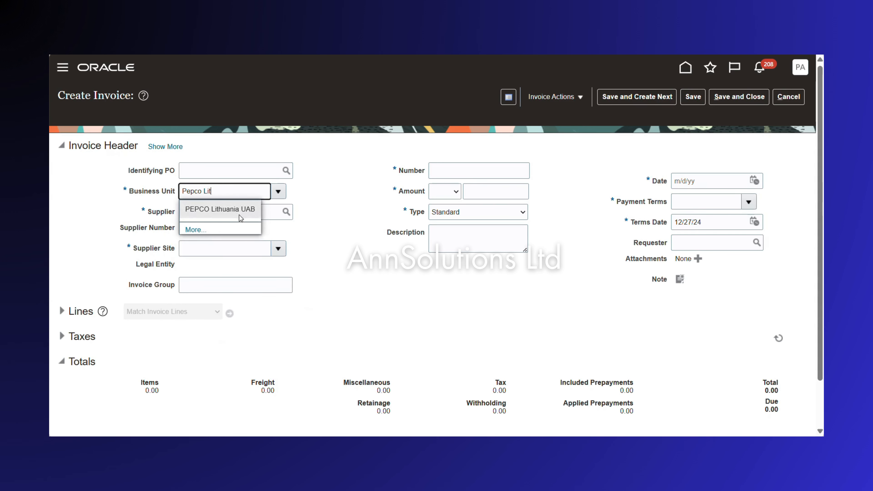
click(246, 212)
click(204, 211)
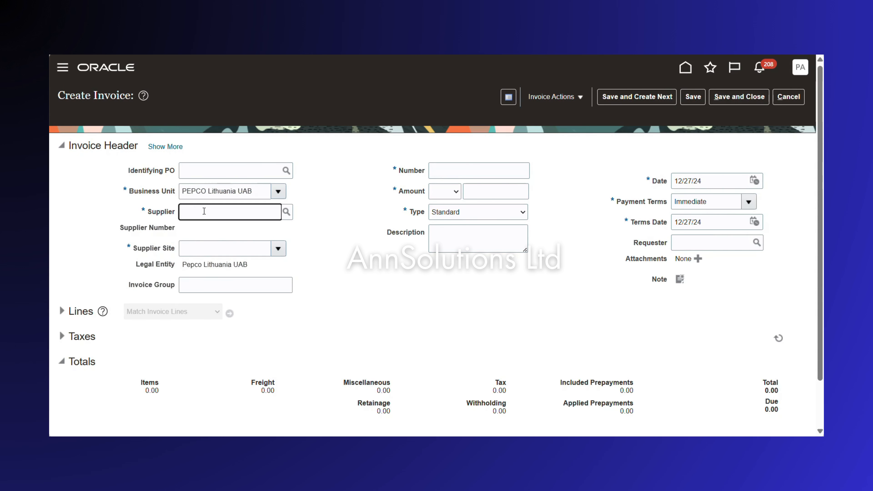
text(ABC)
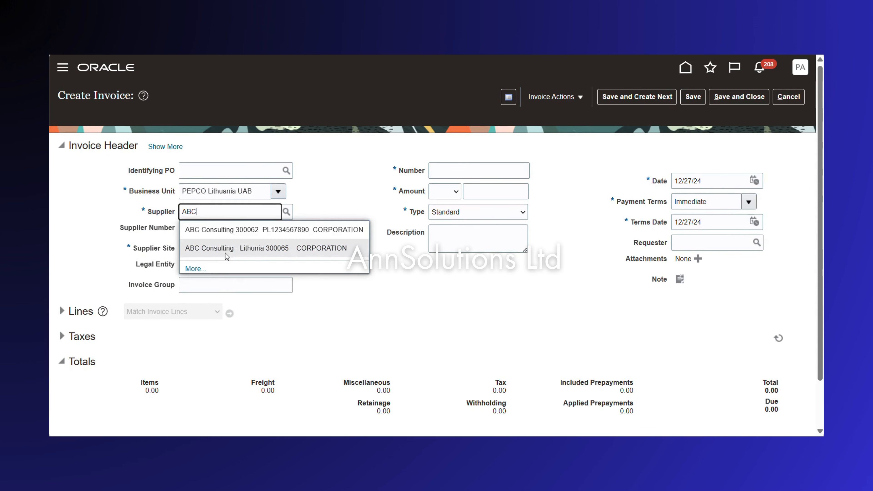
click(225, 251)
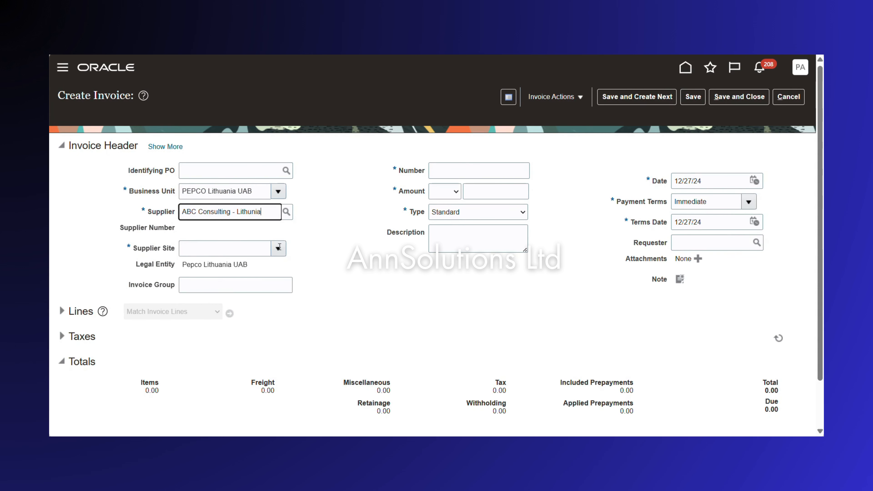
- Set the invoice number to INV2024-0010 and the amount to 500 EUR
click(453, 170)
text(INV2025)
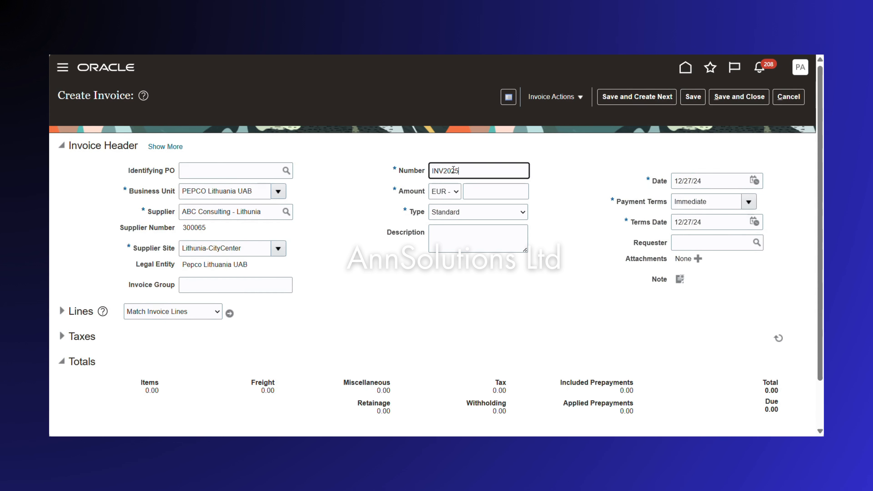
text(4-0010)
key(Tab)
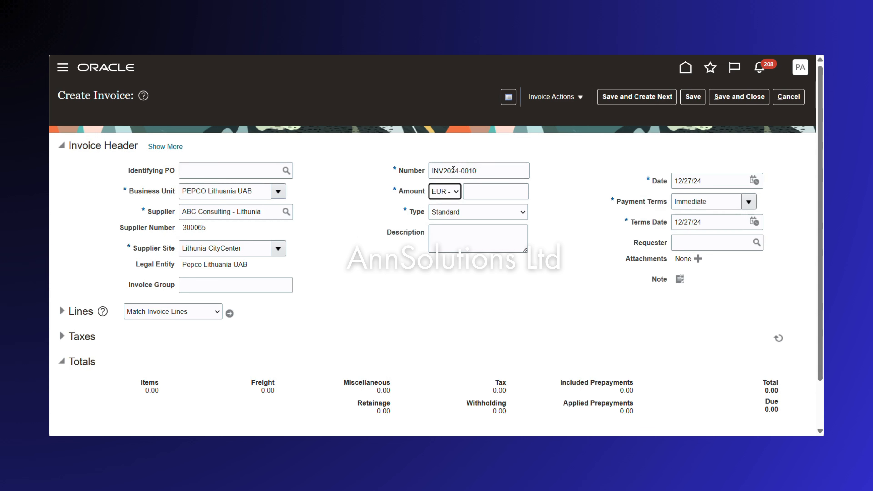
key(Tab)
text(500)
key(Tab)
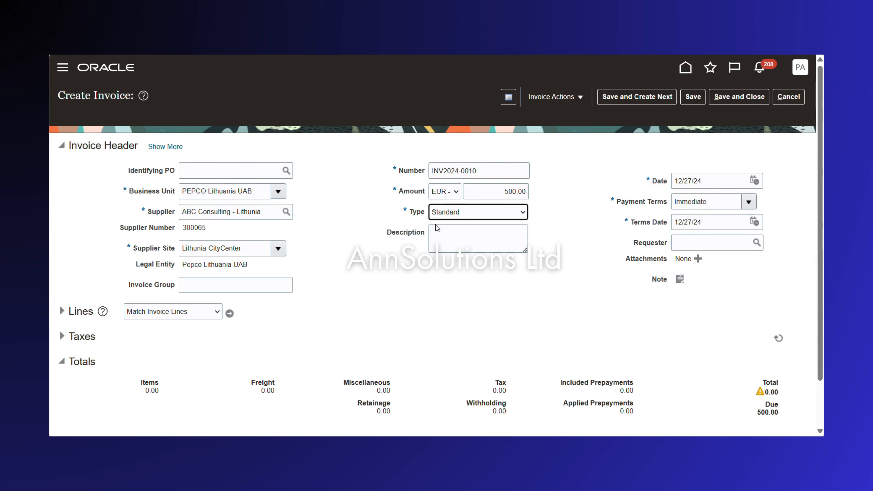
- Enter "this is 11th mth invoice" as the invoice description
click(437, 229)
text(this is 11)
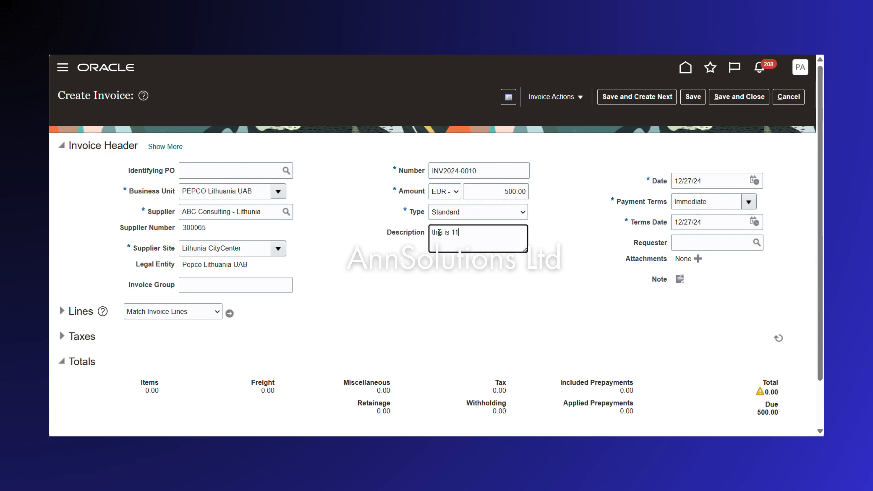
text(th invoic)
key(BackSpace)
key(BackSpace)
key(BackSpace)
key(BackSpace)
key(BackSpace)
text(mth invoice)
- Change both the invoice date and the terms date to November 27, 2024
click(682, 181)
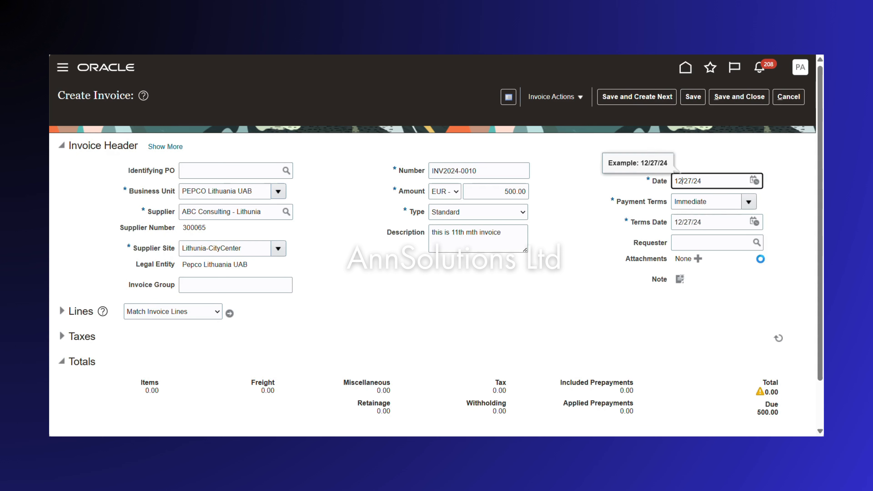
key(BackSpace)
text(1)
key(Tab)
key(Tab)
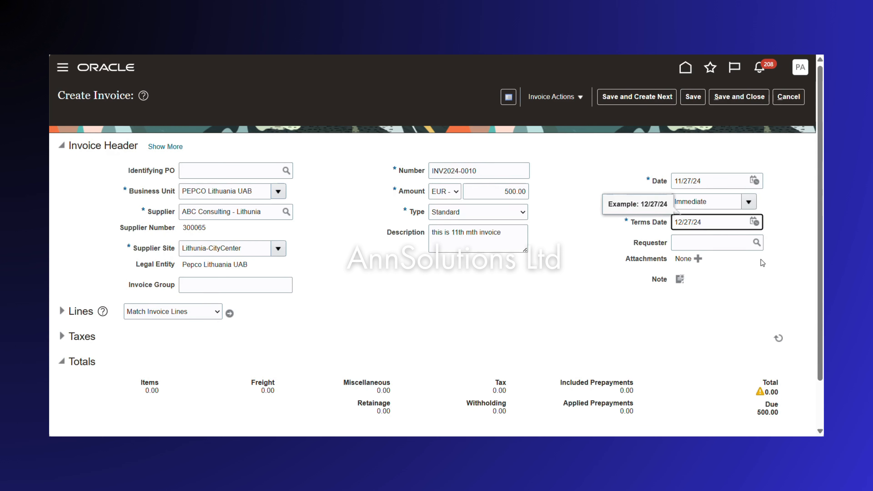
key(Delete)
text(1)
key(Tab)
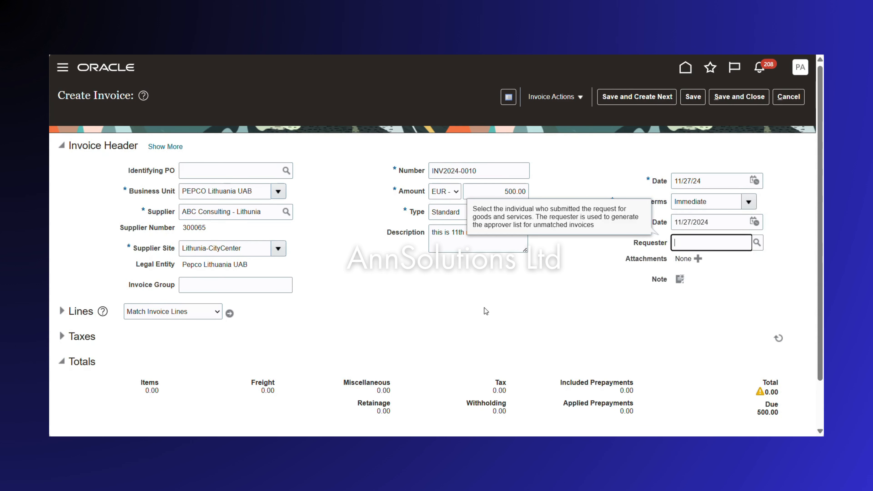
- Expand the invoice lines and set the first Item line's amount to 500
click(62, 311)
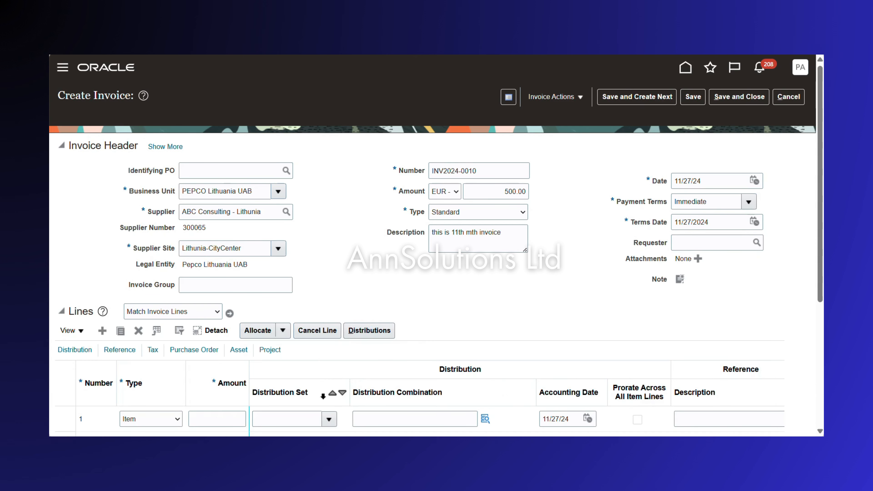
click(220, 420)
text(500)
key(Tab)
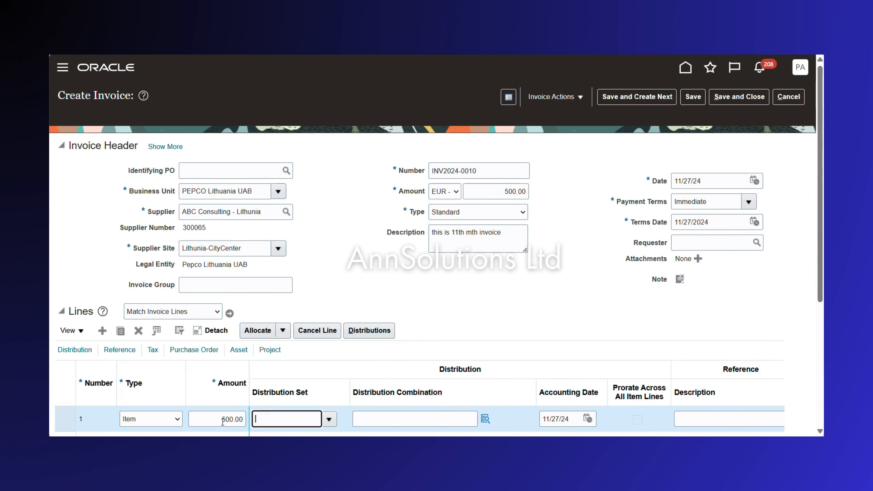
- Start the line's distribution combination with entity PLT, account 010101, cost center 000000 and inter company 000
click(485, 418)
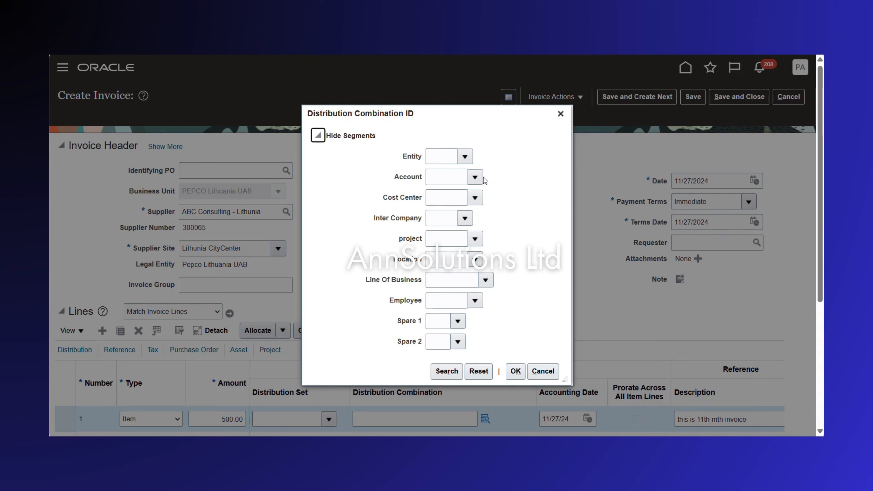
click(468, 153)
click(464, 183)
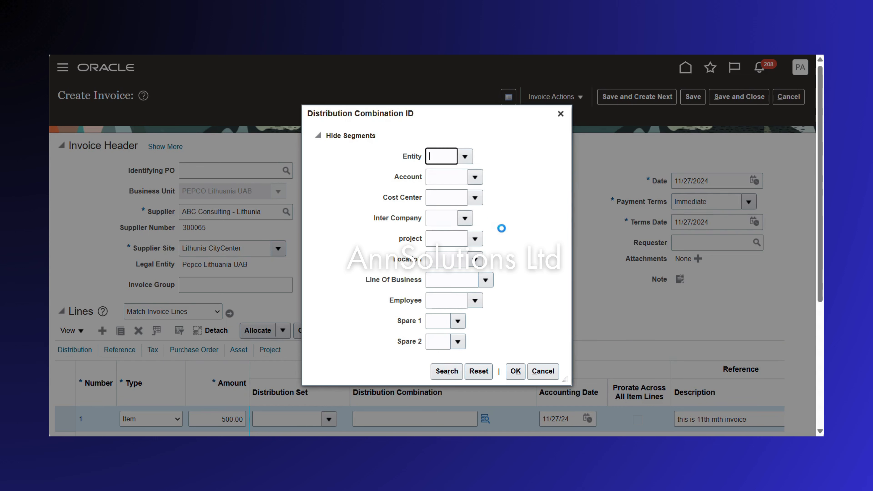
click(474, 177)
click(497, 227)
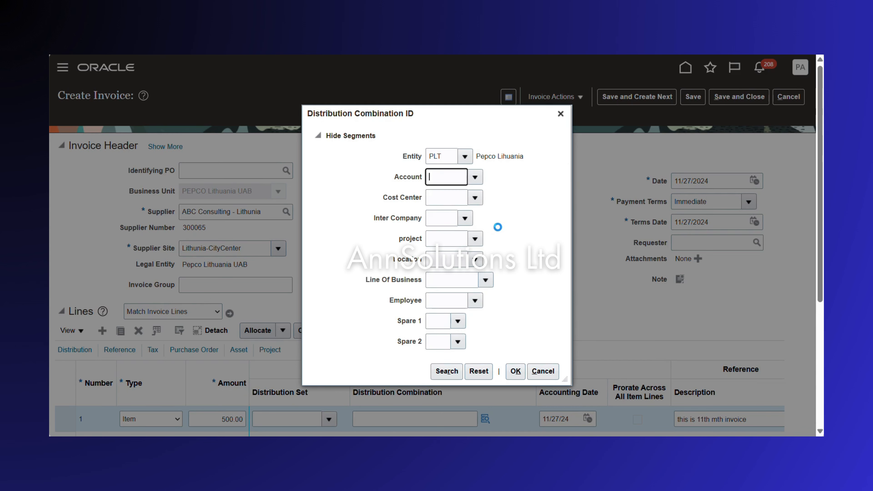
click(475, 198)
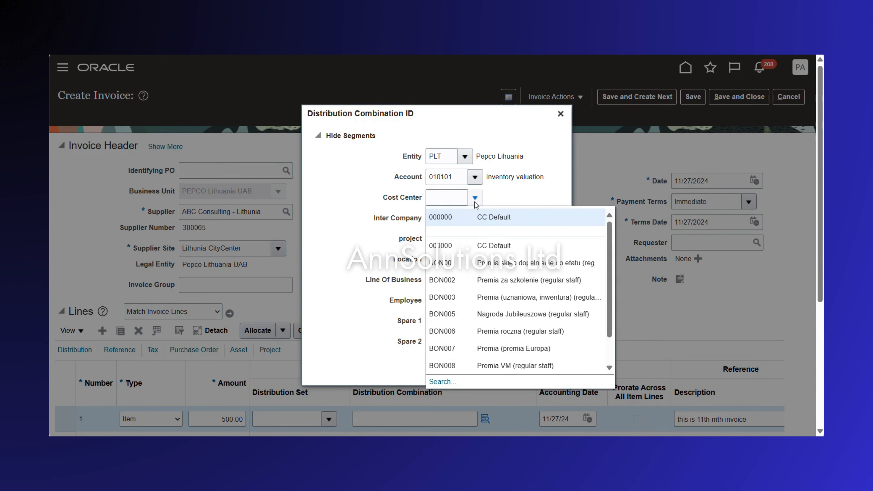
click(466, 219)
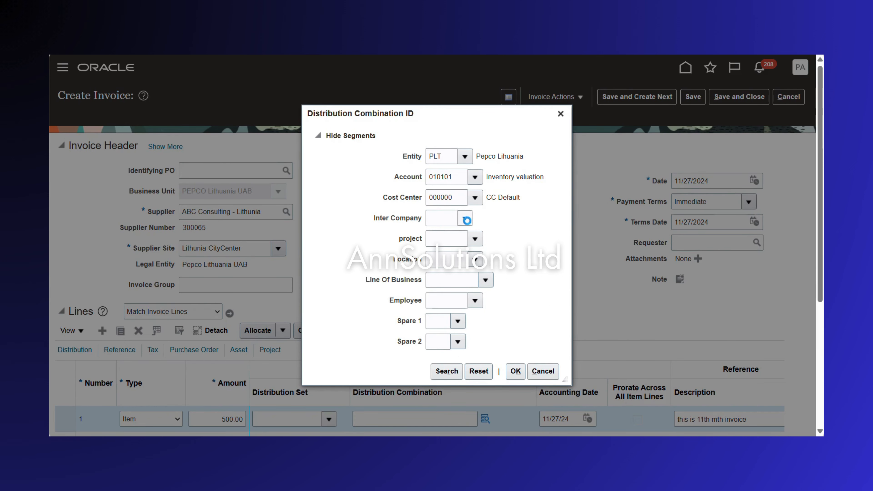
click(466, 220)
- Complete the distribution combination with the default values for project, location, line of business, employee, Spare 1 and Spare 2
click(474, 242)
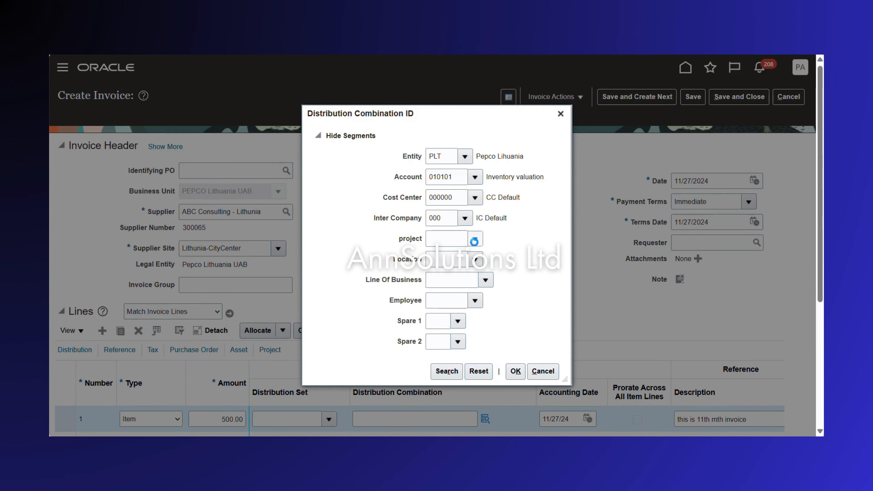
click(443, 272)
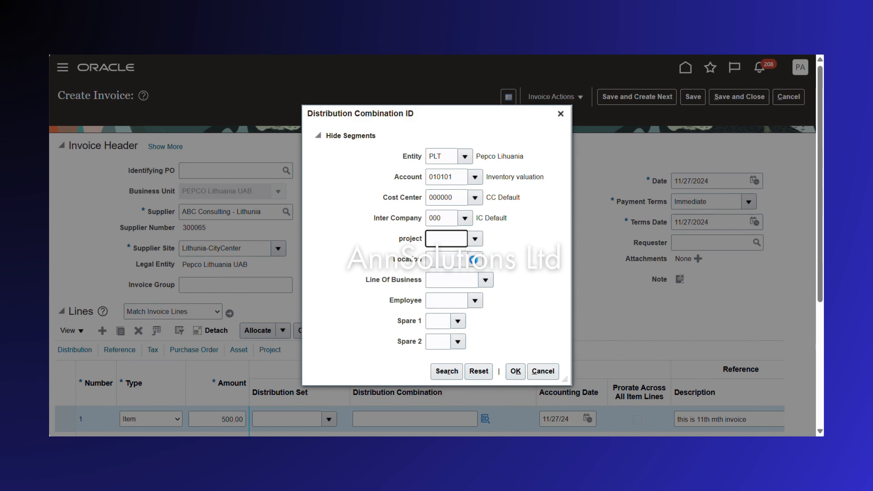
click(475, 260)
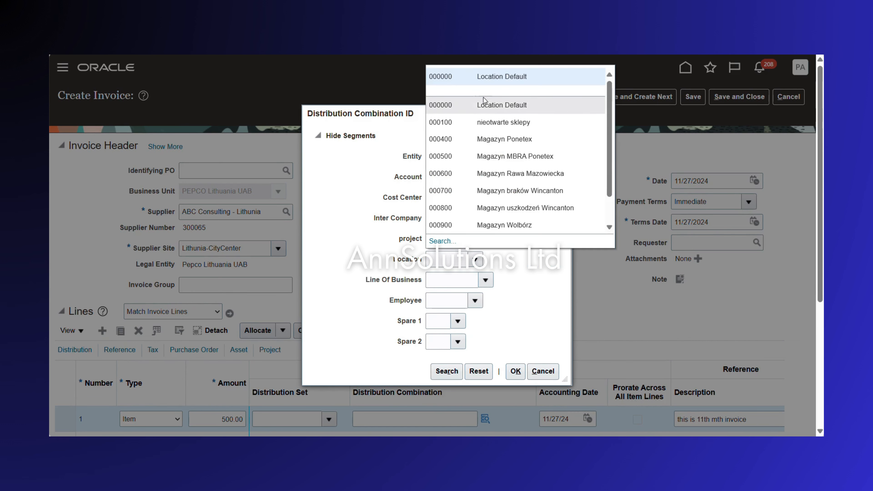
click(498, 78)
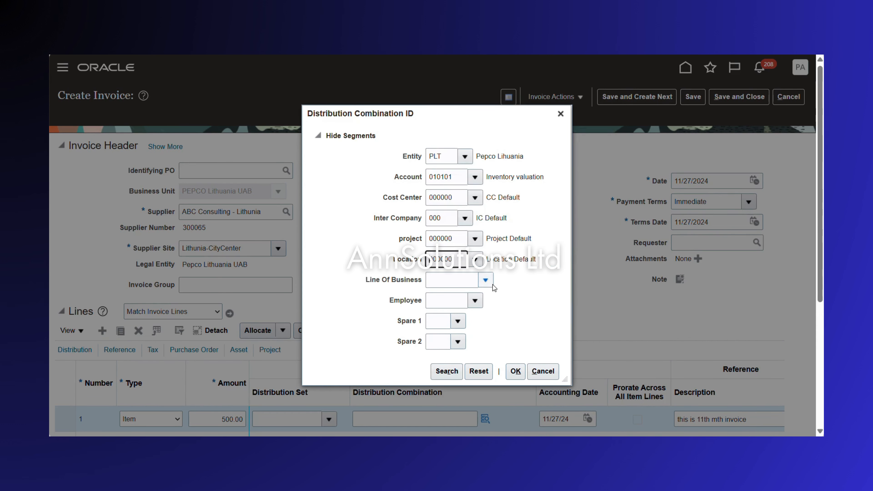
click(488, 280)
click(452, 307)
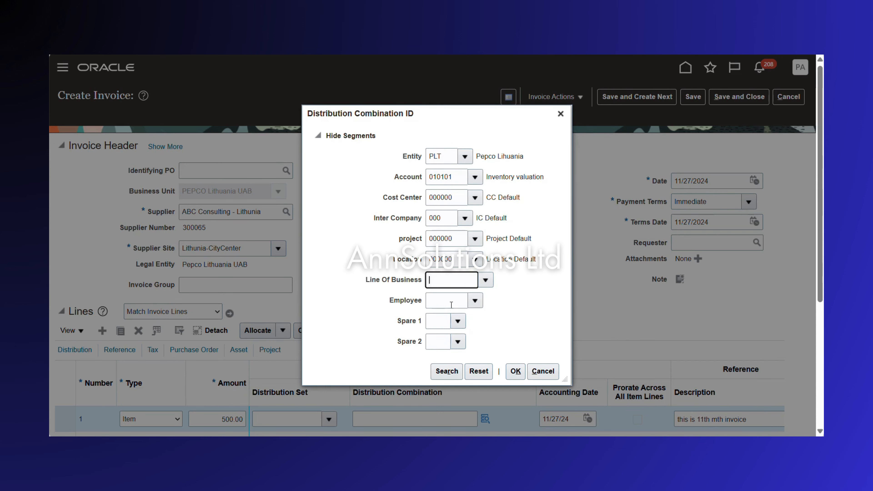
click(474, 304)
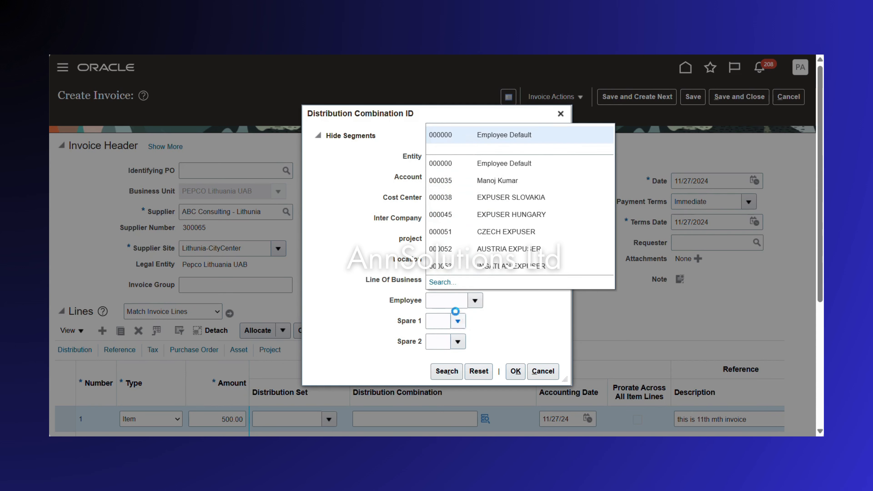
click(485, 134)
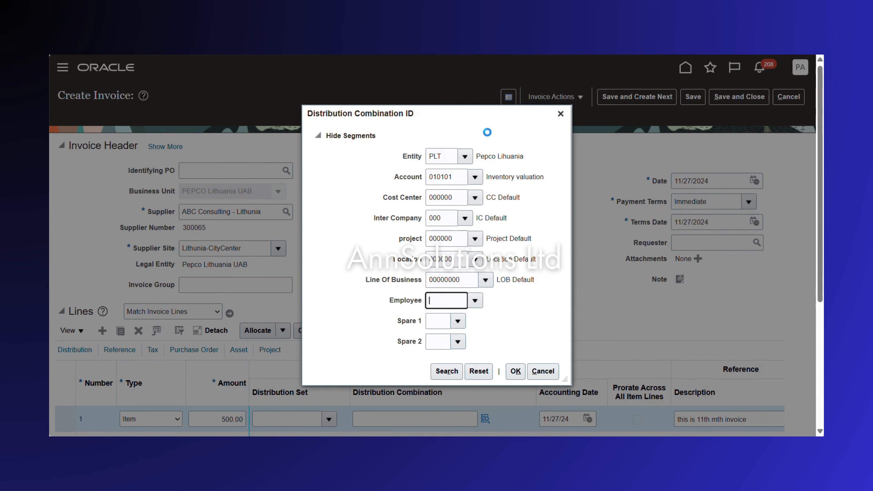
click(457, 320)
click(452, 340)
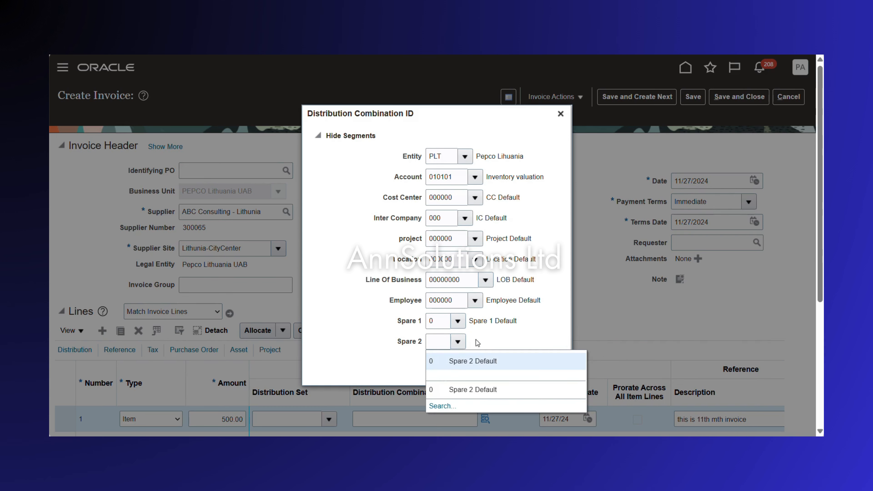
click(457, 359)
click(515, 371)
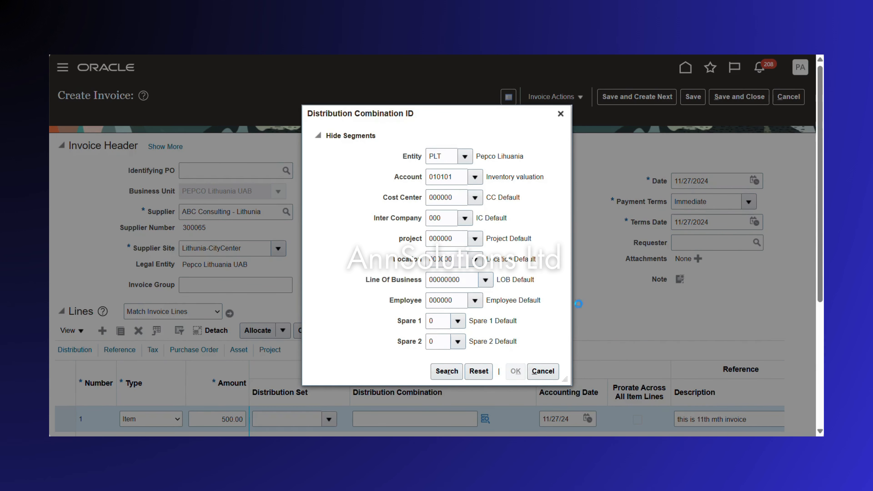
- Save invoice INV2024-0010, validate it and dismiss the voucher number information
click(701, 95)
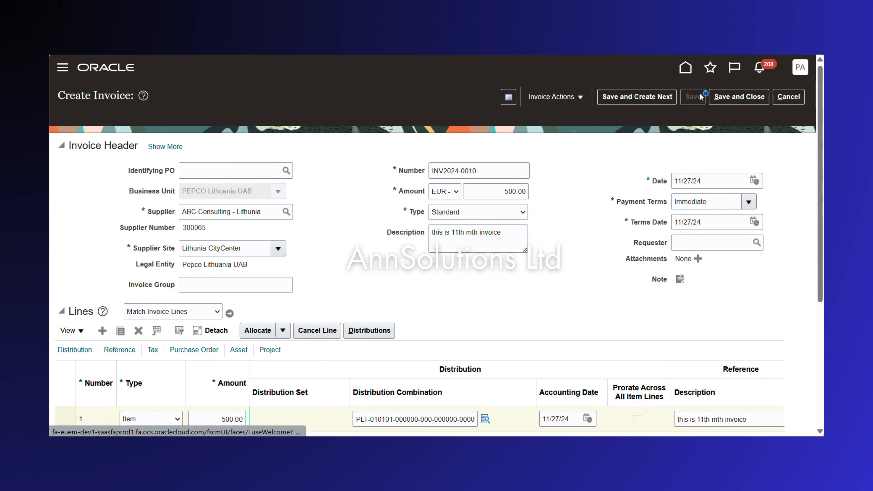
click(565, 98)
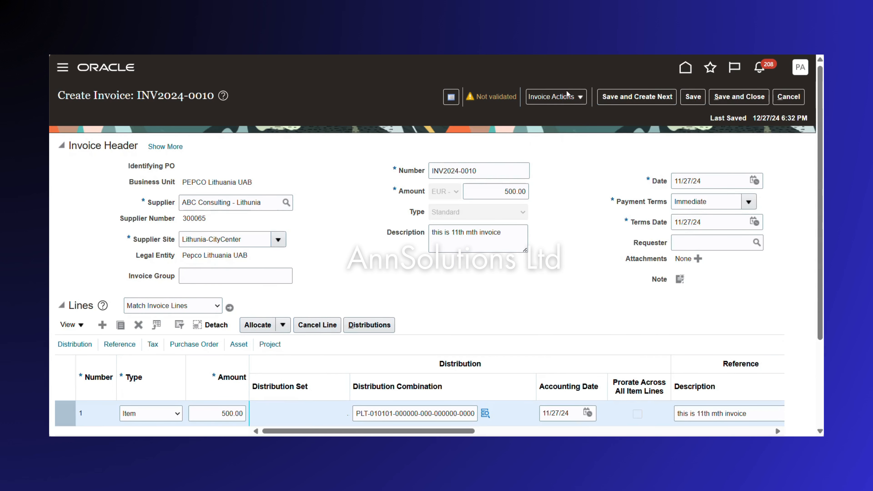
click(563, 101)
click(562, 150)
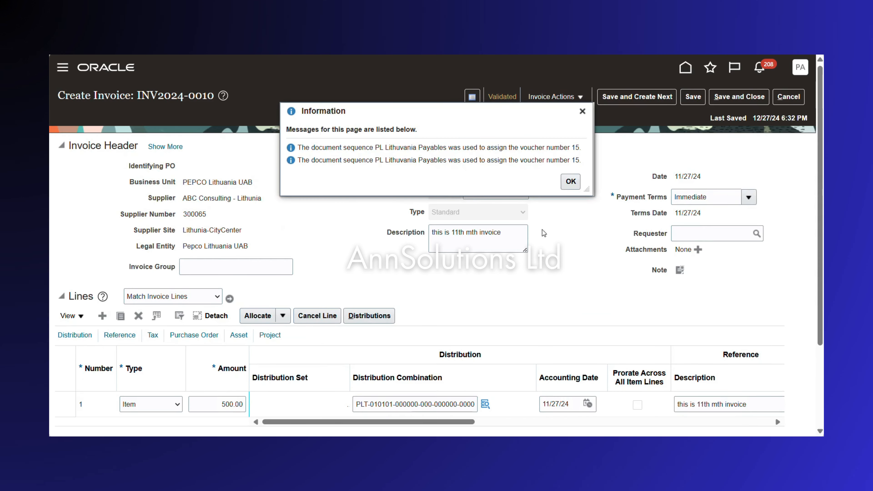
click(569, 180)
- Check the withholding and due amounts in the invoice totals and close the invoice
scroll(498, 341, down, 3)
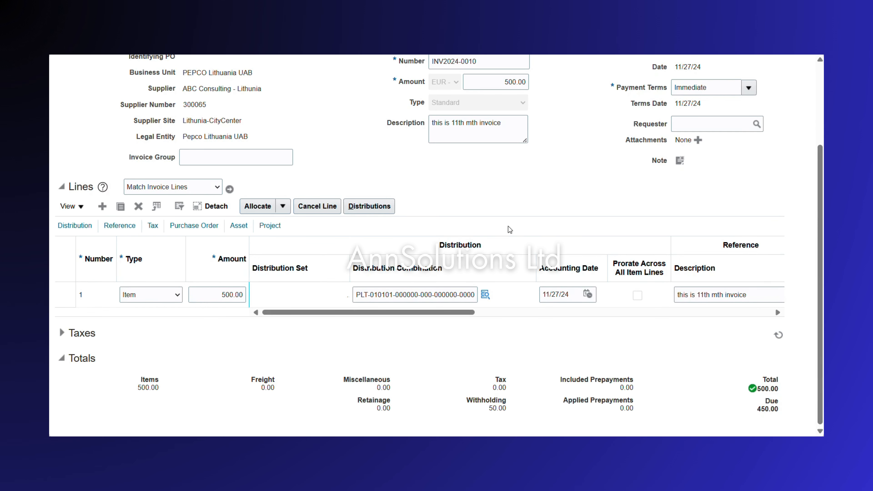
scroll(508, 226, up, 3)
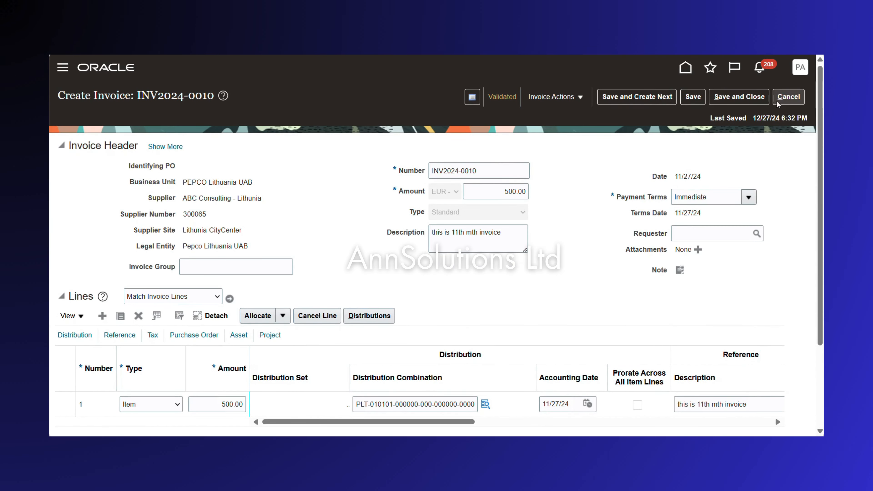
click(788, 98)
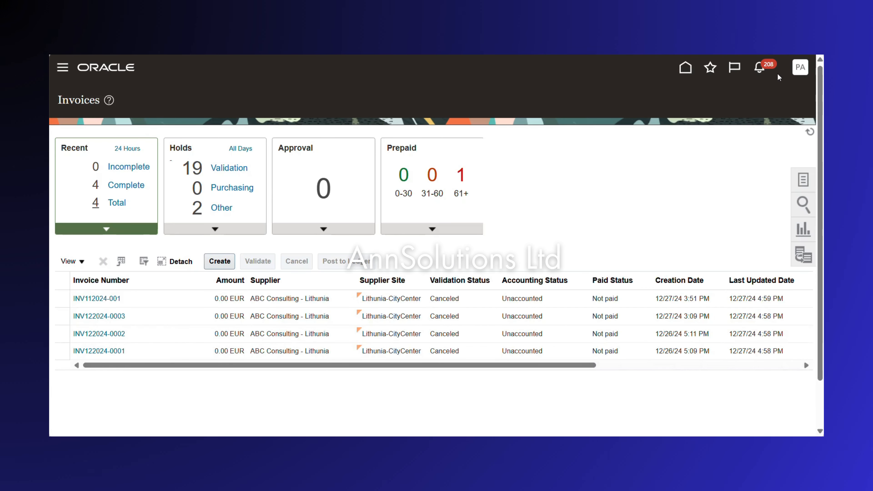
- Open Manage Invoices, look up parties matching "Lithu" and choose Lithunia Tax Authority as the supplier
click(810, 179)
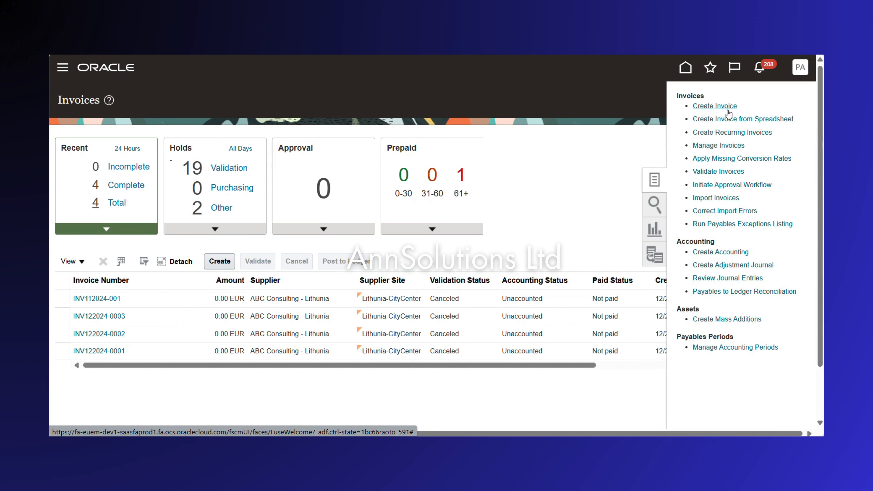
click(718, 145)
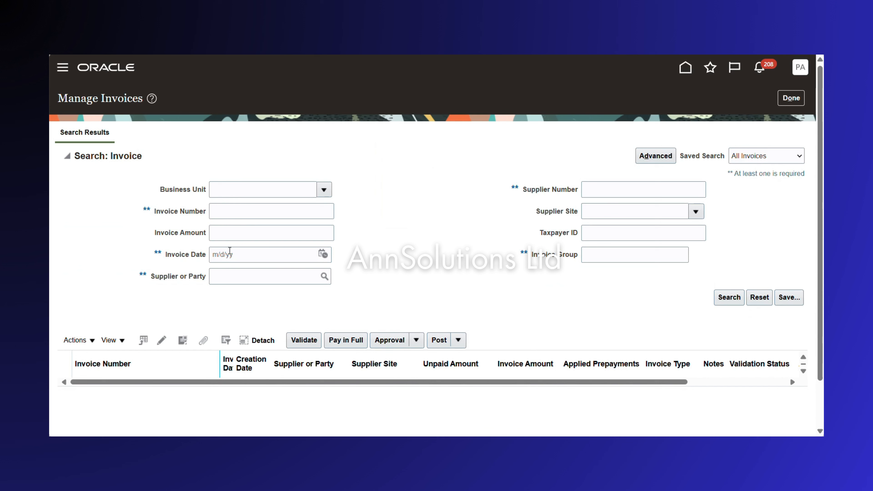
click(225, 283)
text(Lit)
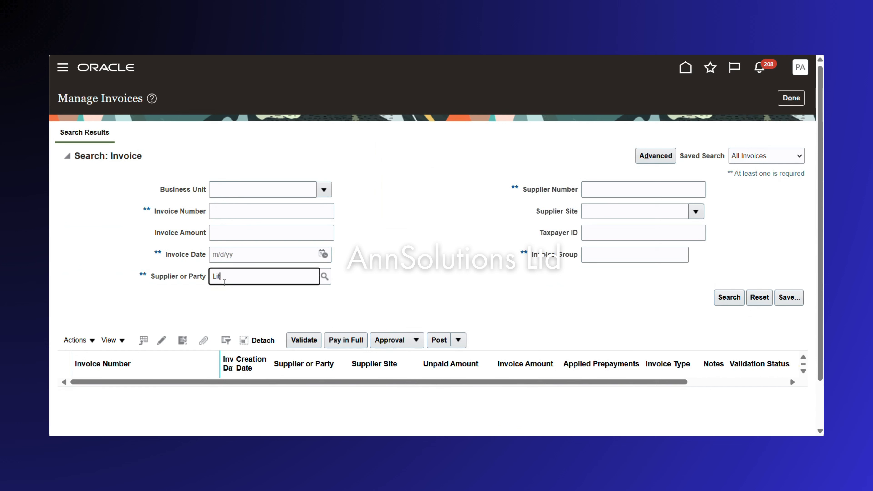
text(hu)
click(324, 277)
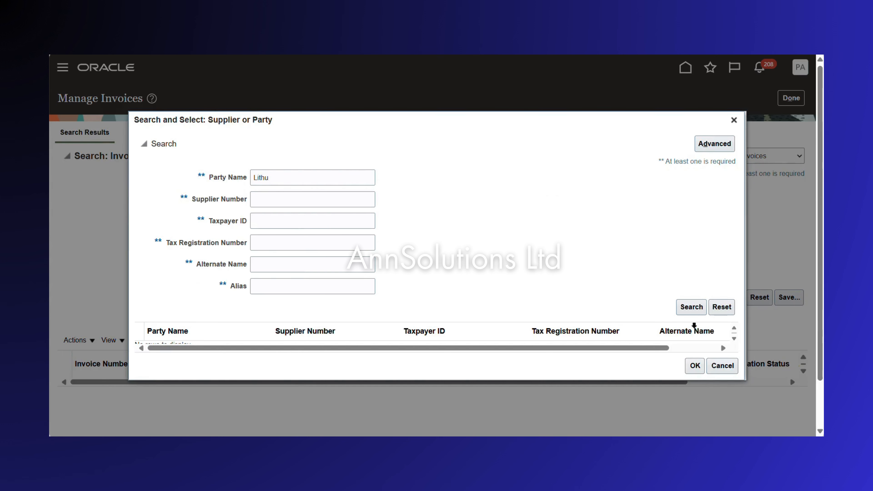
click(687, 308)
click(138, 340)
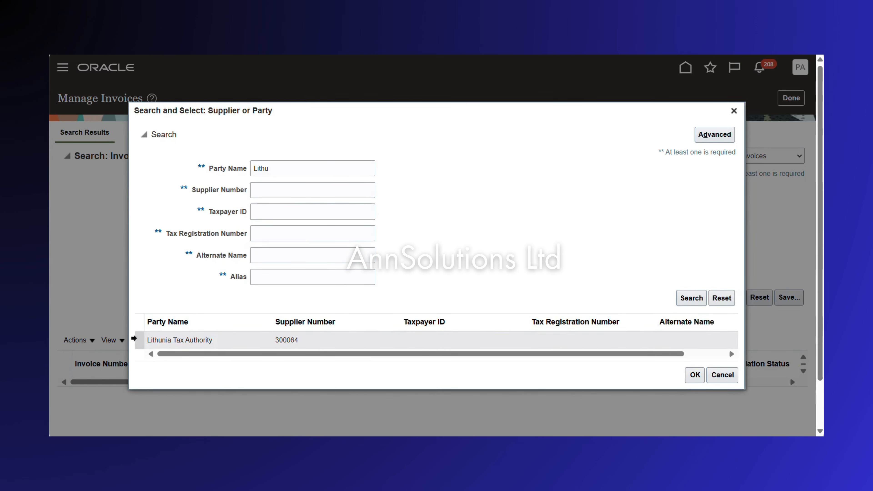
click(692, 374)
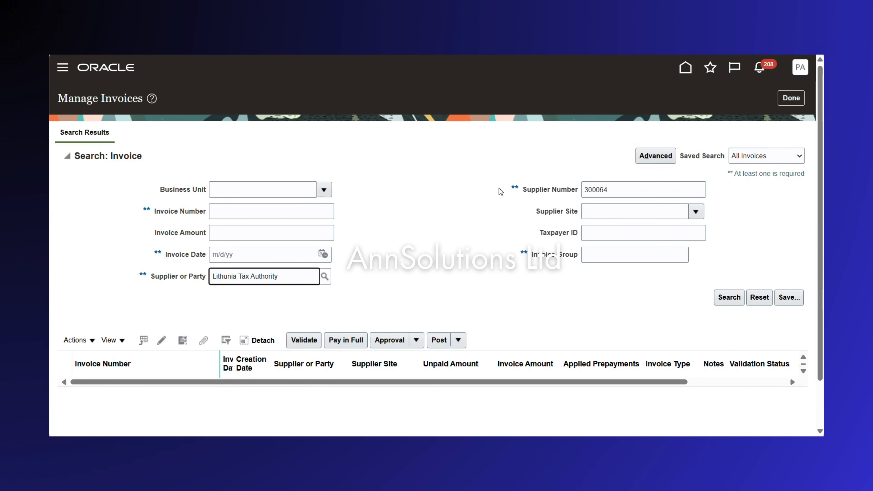
- Search for the tax authority's invoices and look through the generated withholding tax invoices and their amounts
click(730, 298)
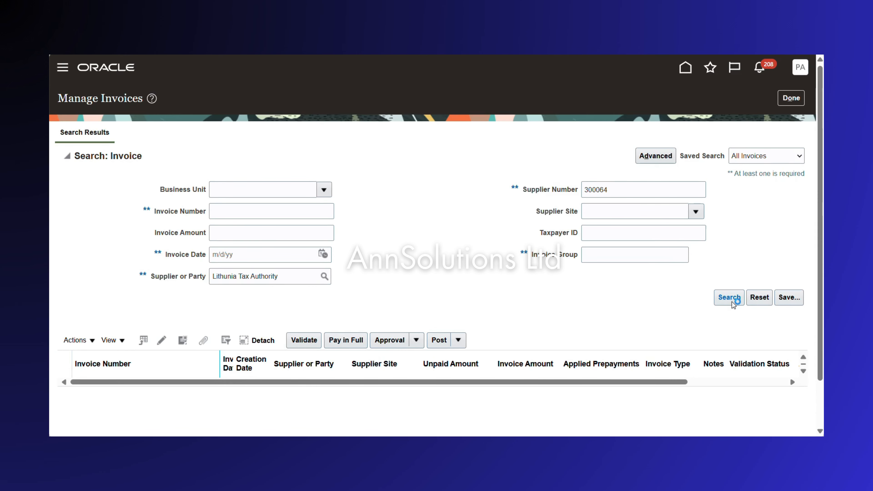
click(466, 246)
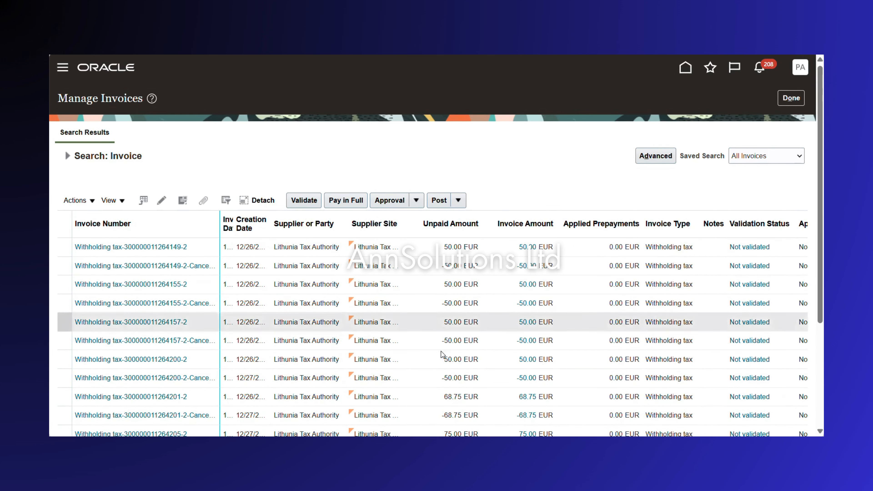
scroll(443, 339, down, 5)
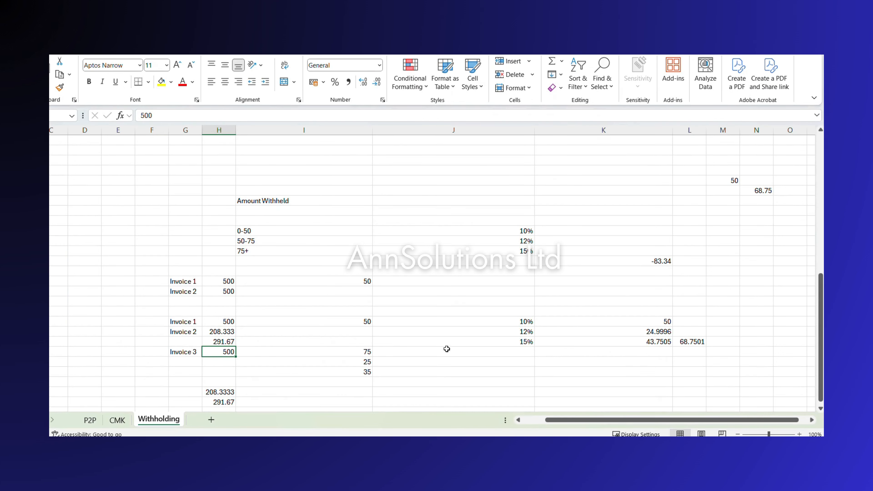
- Review the withholding tax configuration lists and the Amount Withheld brackets on the Excel Withholding sheet
scroll(445, 350, up, 5)
scroll(446, 348, up, 3)
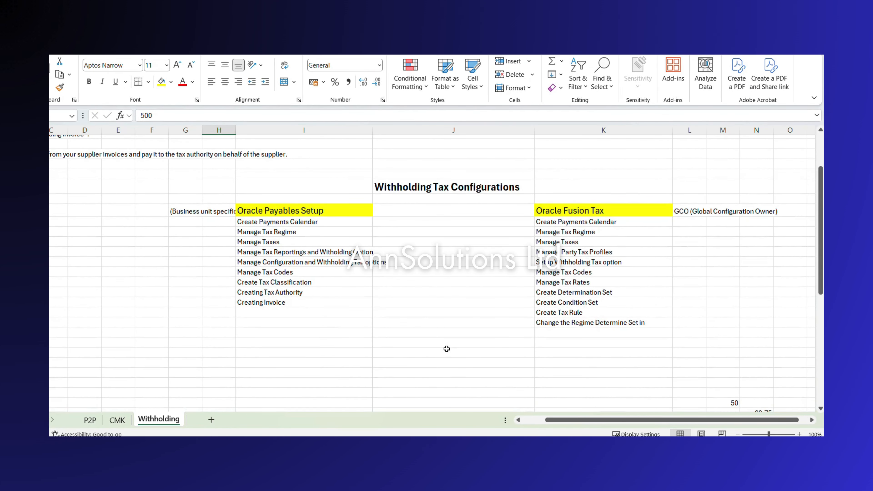
scroll(447, 348, down, 4)
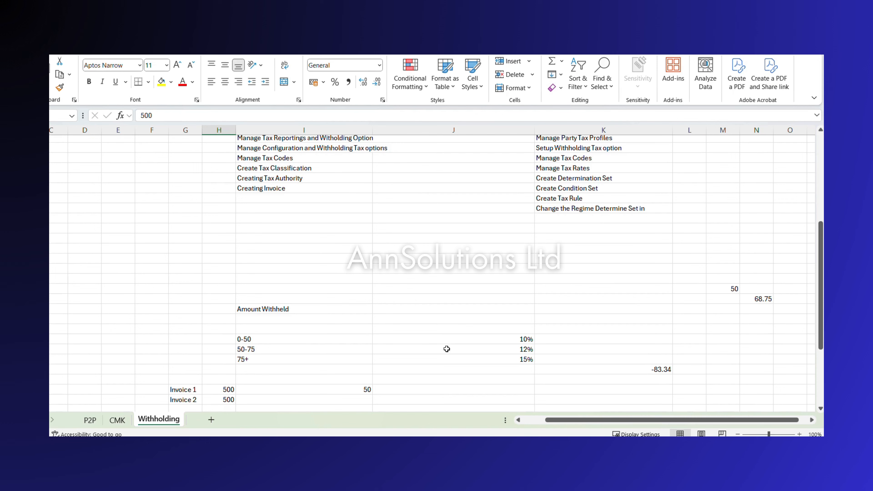